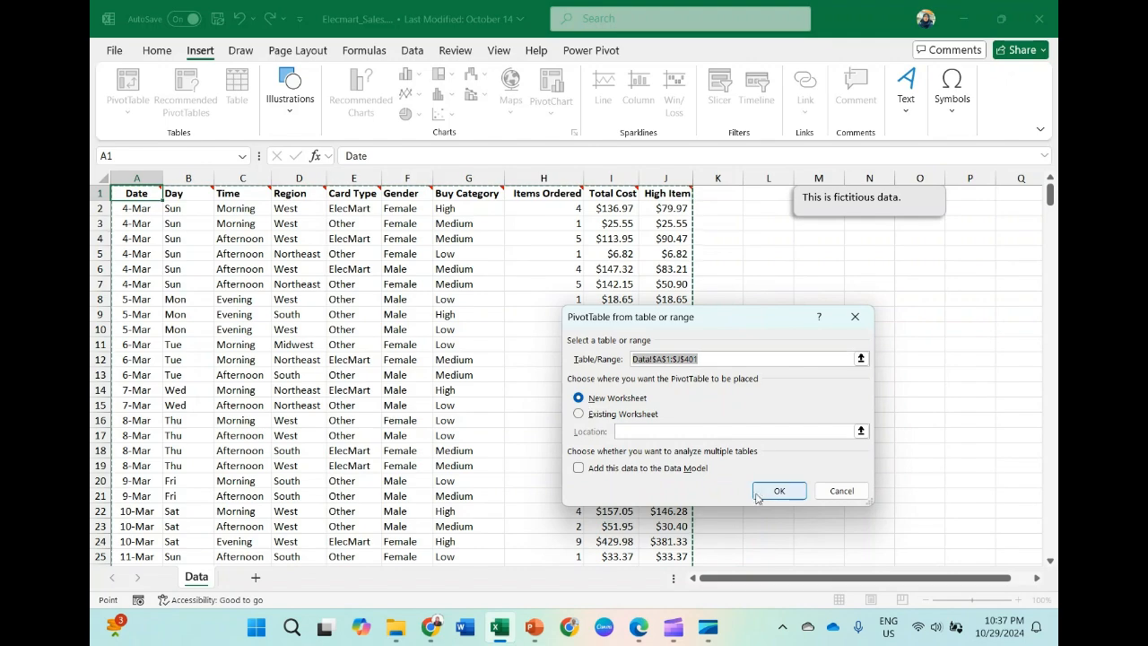
Step: Create a PivotTable from Data!$A$1:$J$401 on a new worksheet and check the Compact Layout slide in PowerPoint
{"action": "left_click", "coordinate": [776, 492]}
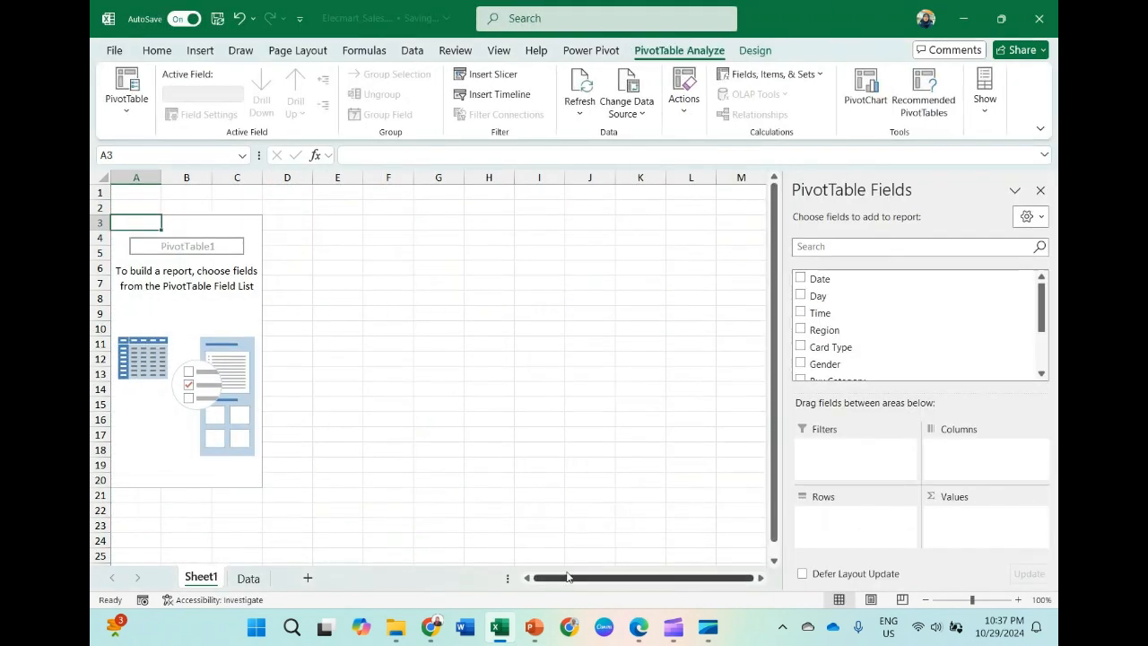
{"action": "left_click", "coordinate": [526, 625]}
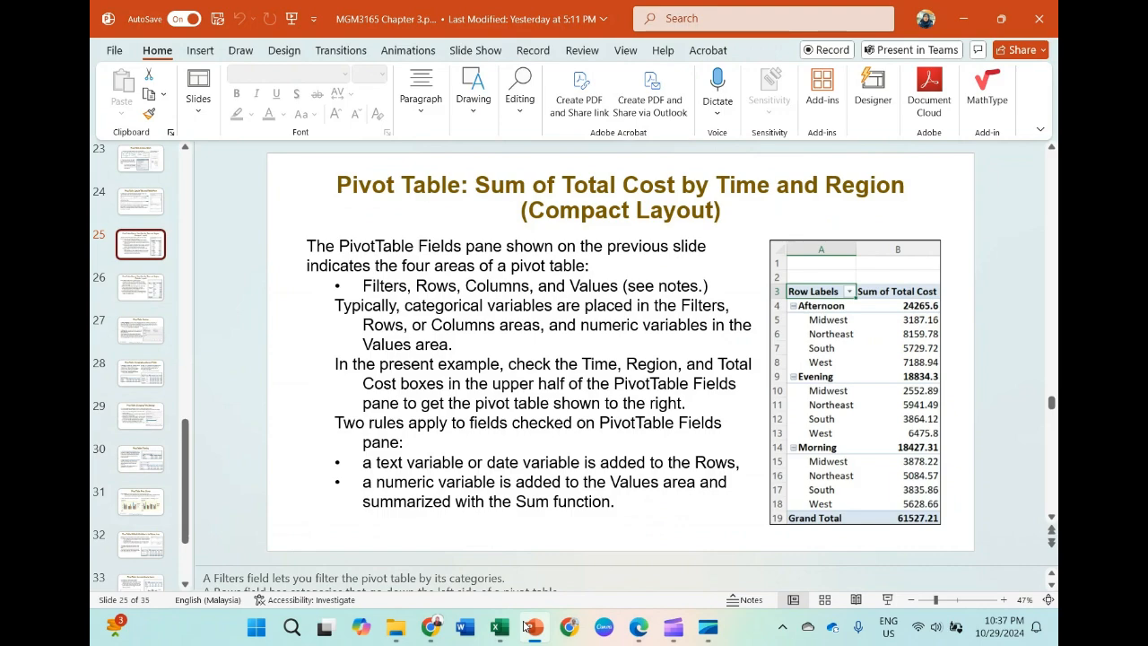
{"action": "left_click", "coordinate": [525, 625]}
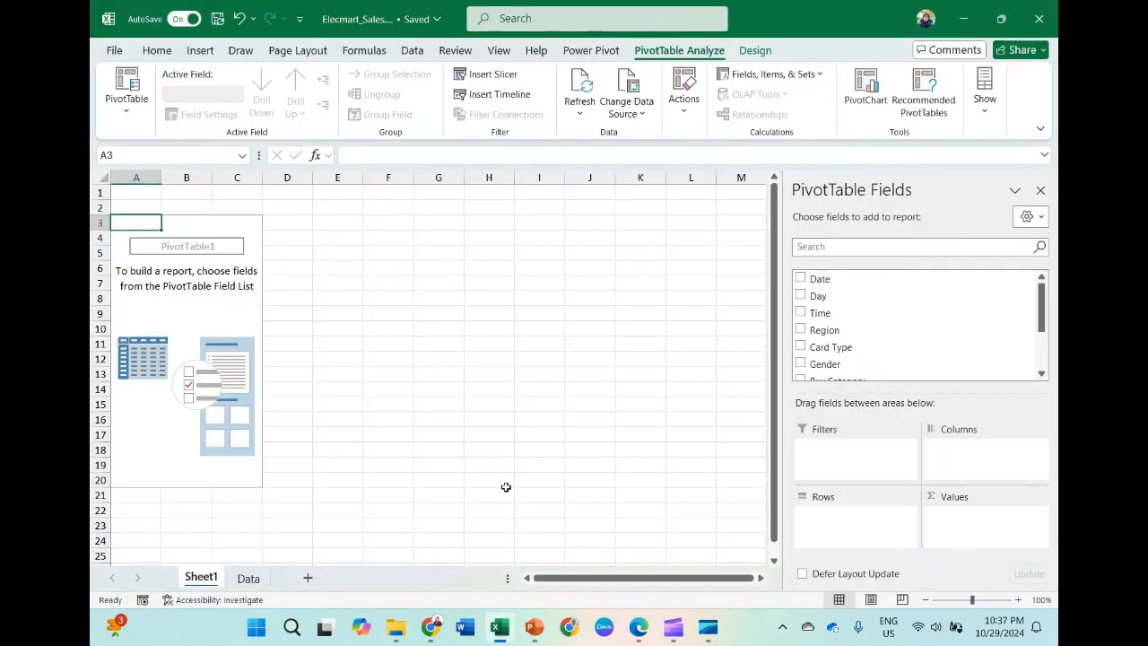
Step: Try the Day field in the PivotTable, remove it, and use the Time field as the row labels instead
{"action": "left_click", "coordinate": [802, 298]}
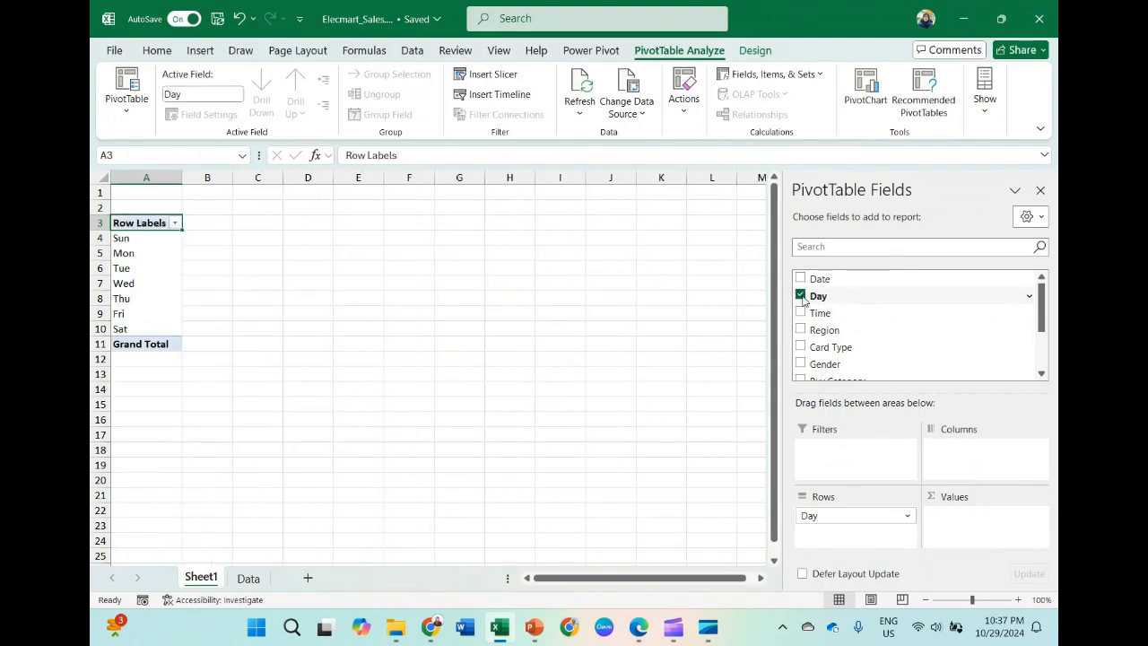
{"action": "left_click", "coordinate": [801, 296]}
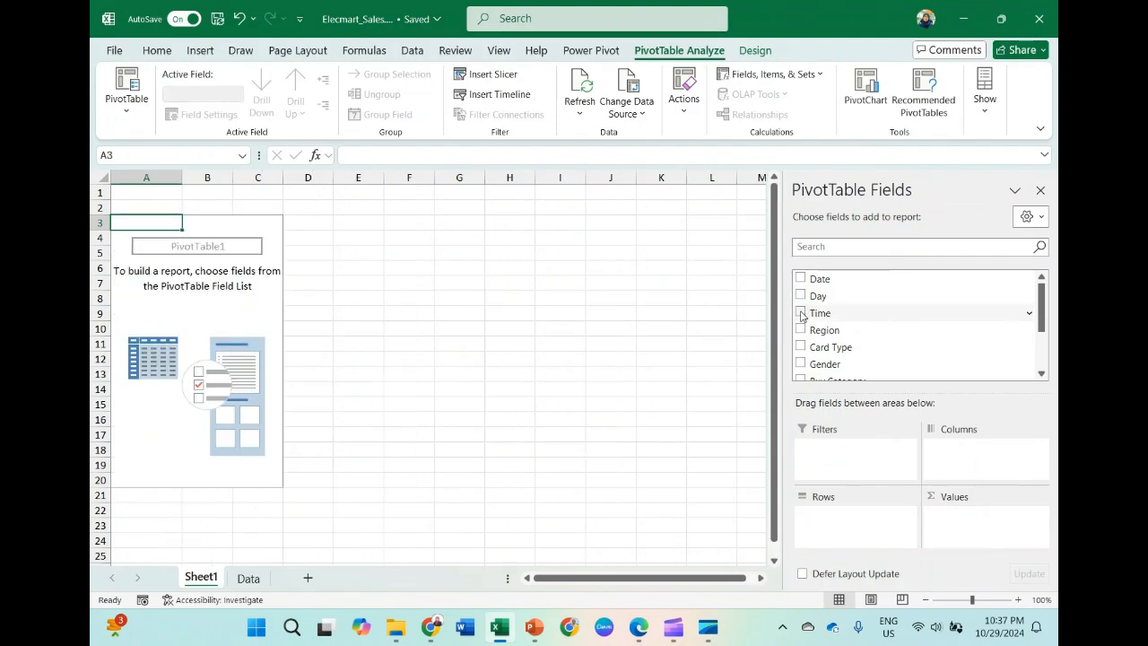
{"action": "left_click", "coordinate": [800, 313]}
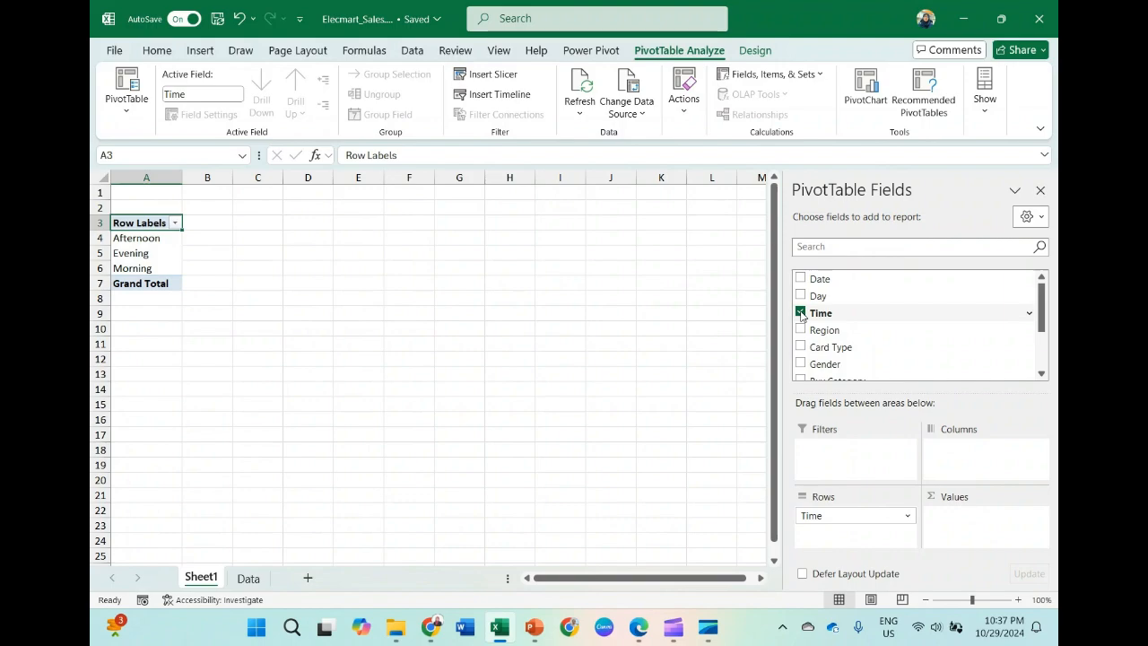
{"action": "left_click", "coordinate": [801, 313]}
{"action": "left_click", "coordinate": [800, 313]}
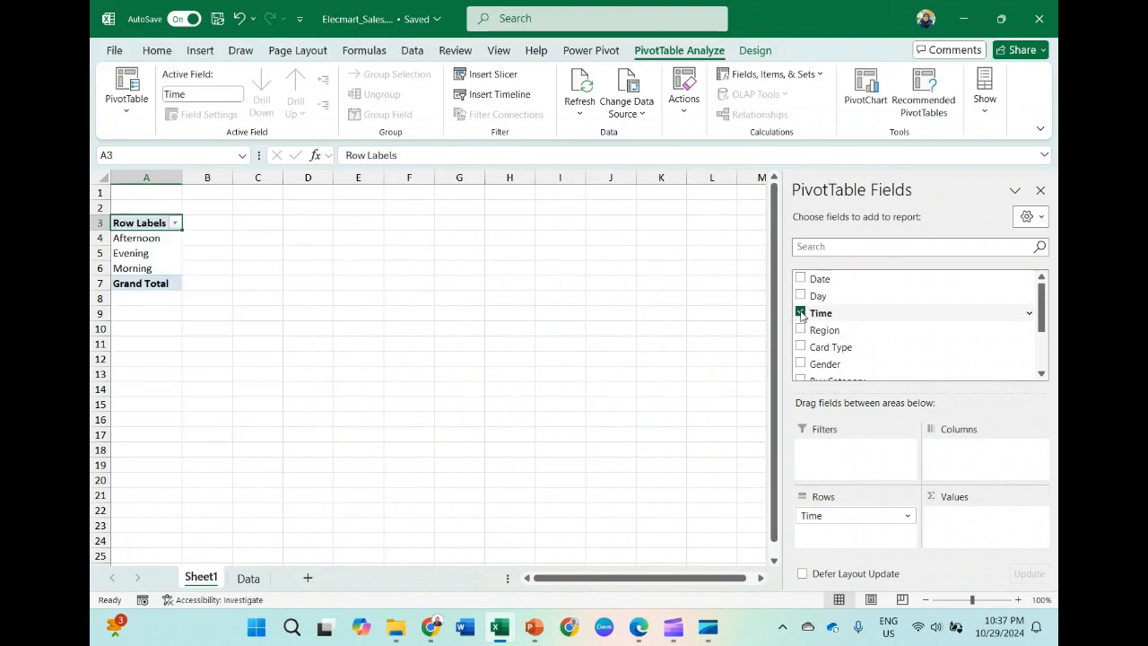
Step: Consult the Compact Layout slide in PowerPoint, then return to Excel and add the Region field beneath Time in the rows
{"action": "left_click", "coordinate": [535, 627]}
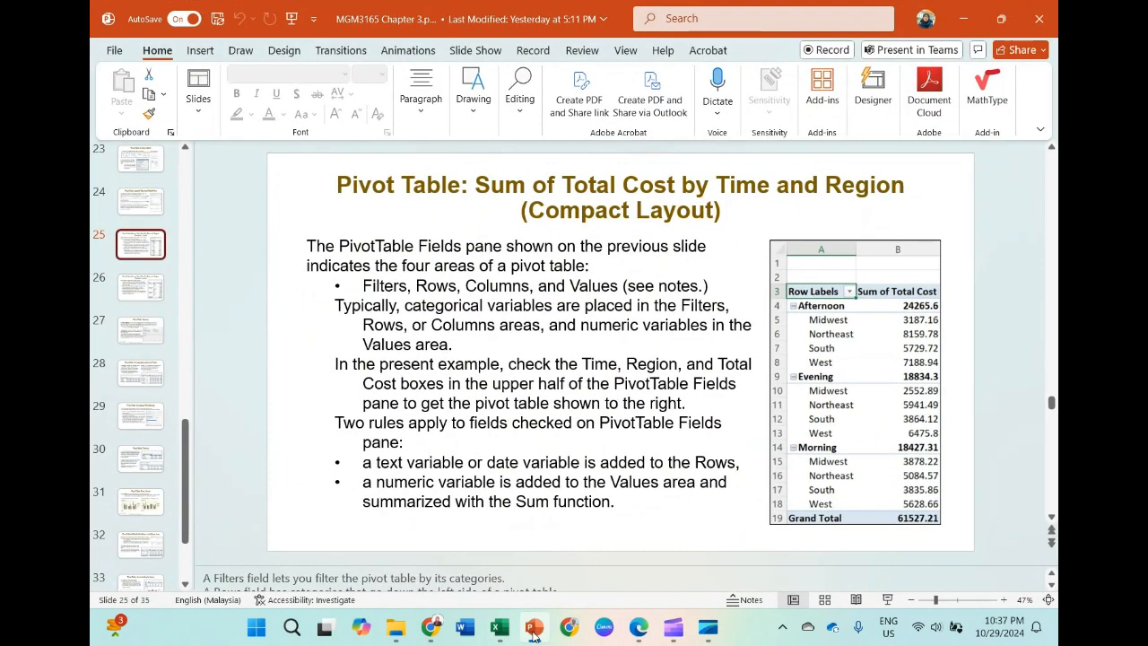
{"action": "left_click", "coordinate": [534, 632]}
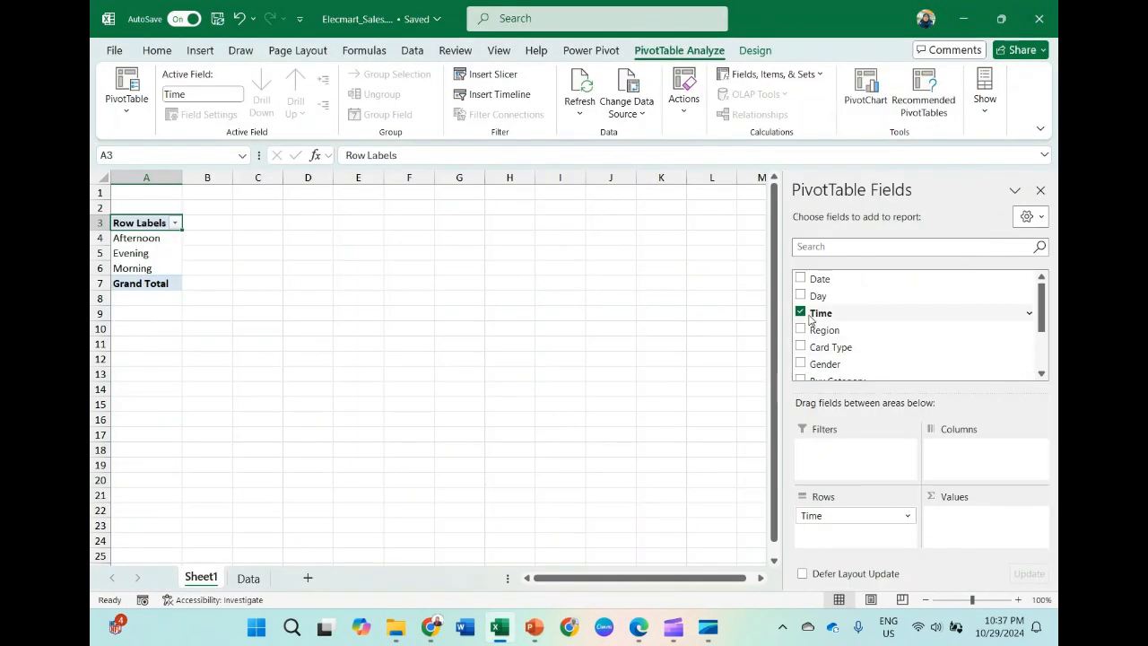
{"action": "left_click", "coordinate": [801, 329]}
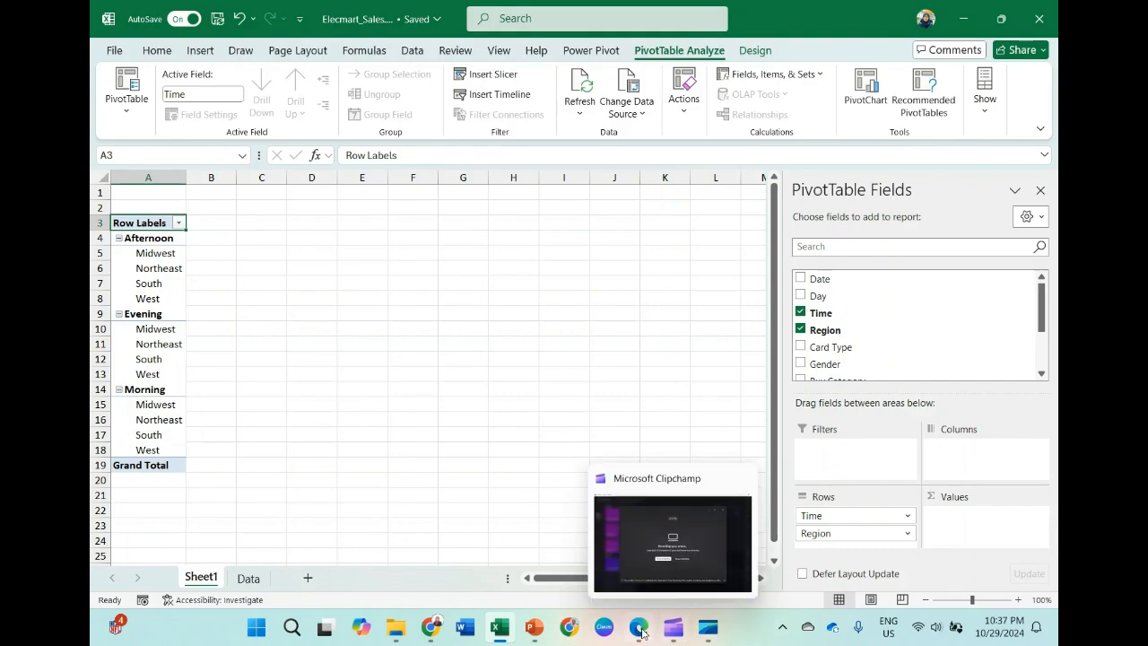
Step: Add the Total Cost field to the PivotTable as a summed value
{"action": "left_click", "coordinate": [534, 633]}
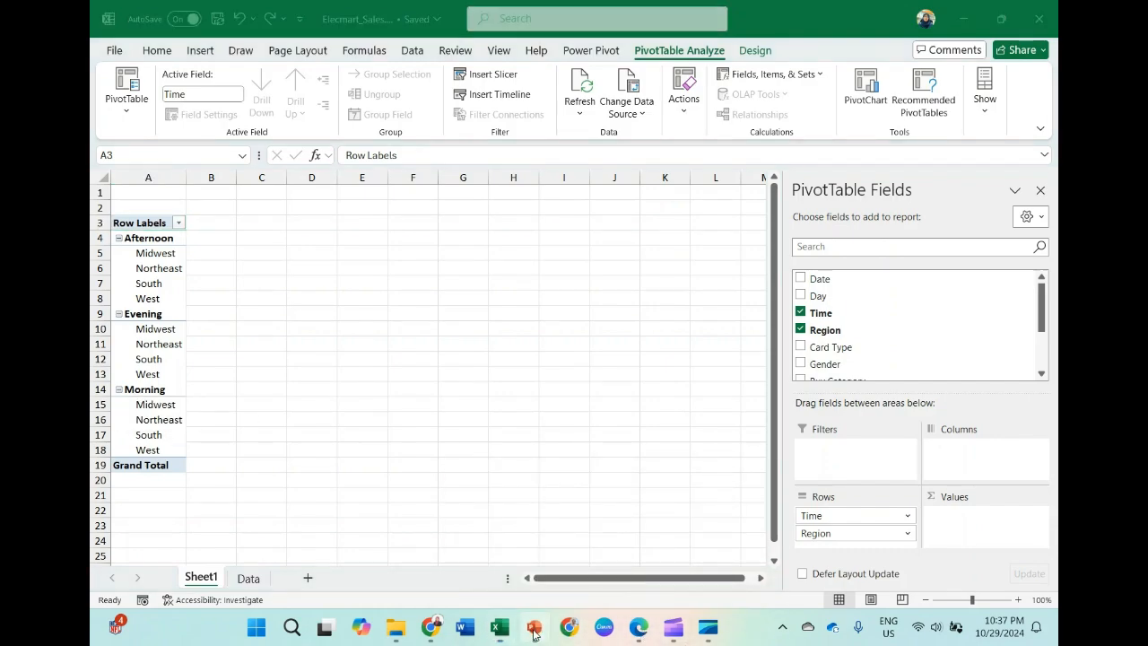
{"action": "left_click", "coordinate": [534, 633]}
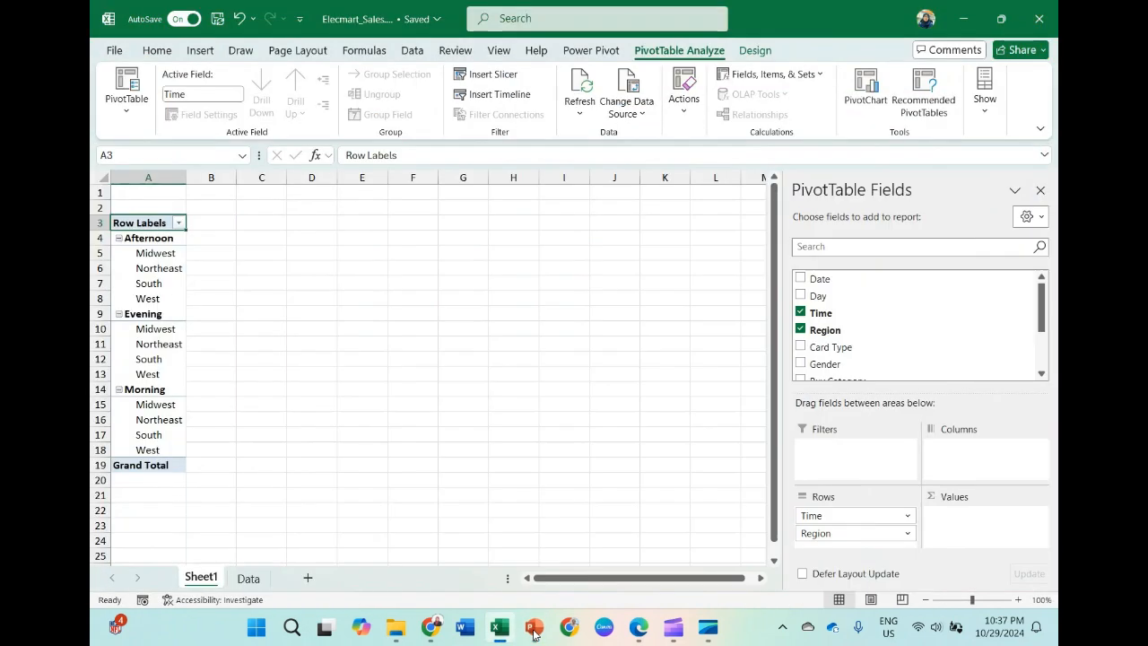
{"action": "scroll", "coordinate": [876, 360], "scroll_direction": "down", "scroll_amount": 3}
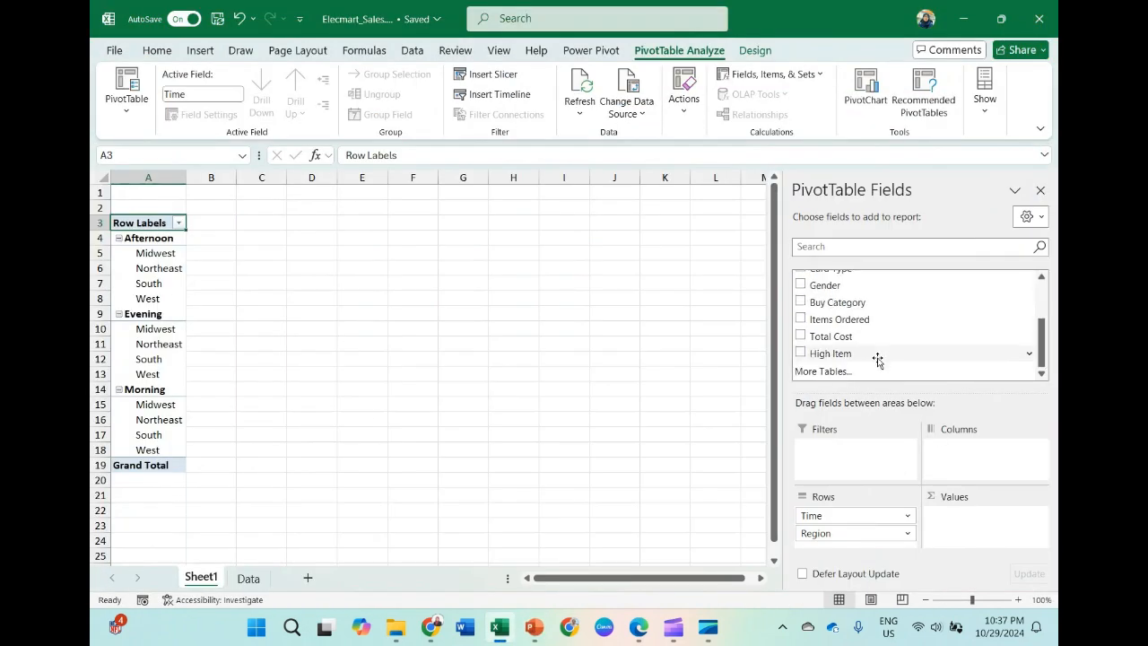
{"action": "left_click", "coordinate": [801, 336]}
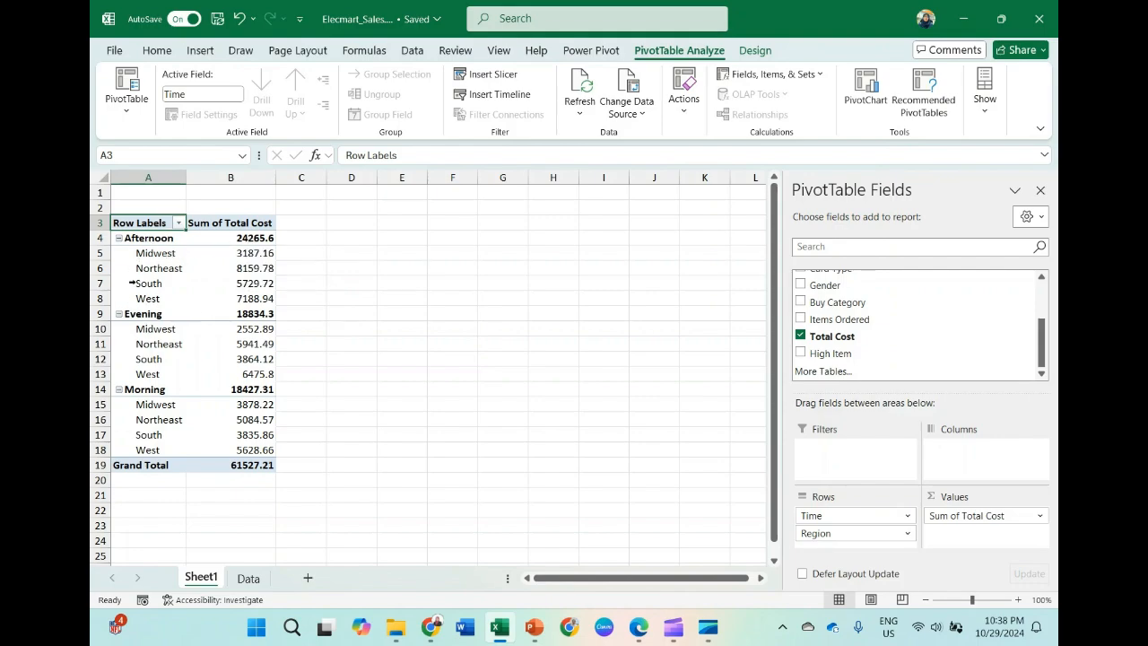
Step: Move the Morning group to the beginning of the Time row labels, ahead of Afternoon and Evening
{"action": "left_click", "coordinate": [144, 390]}
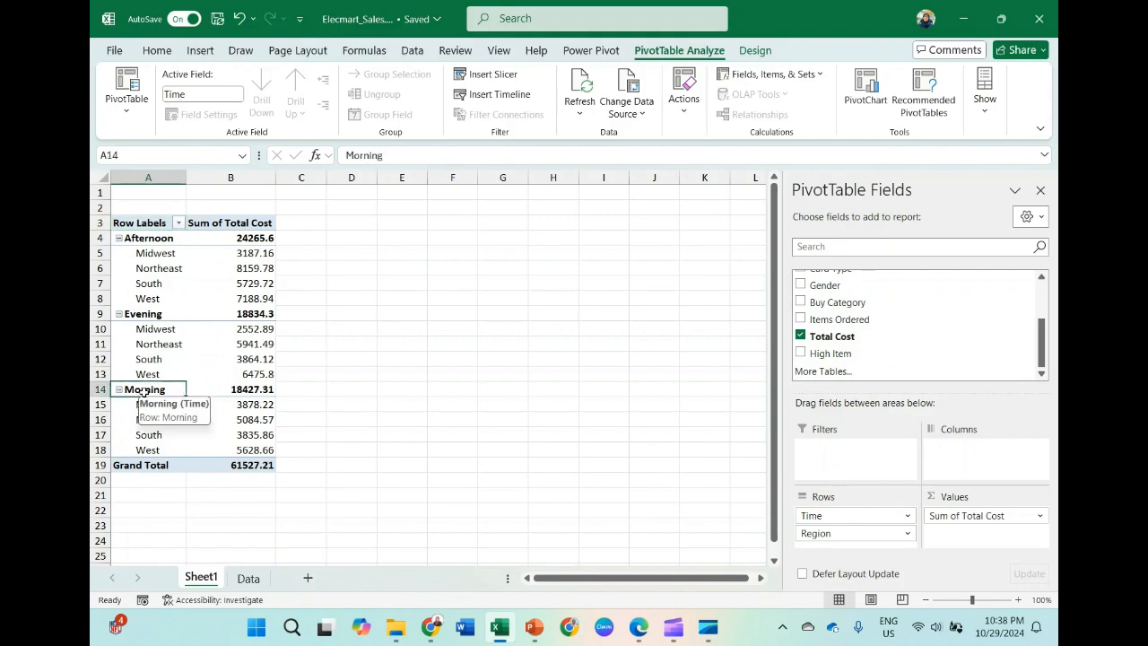
{"action": "right_click", "coordinate": [144, 392]}
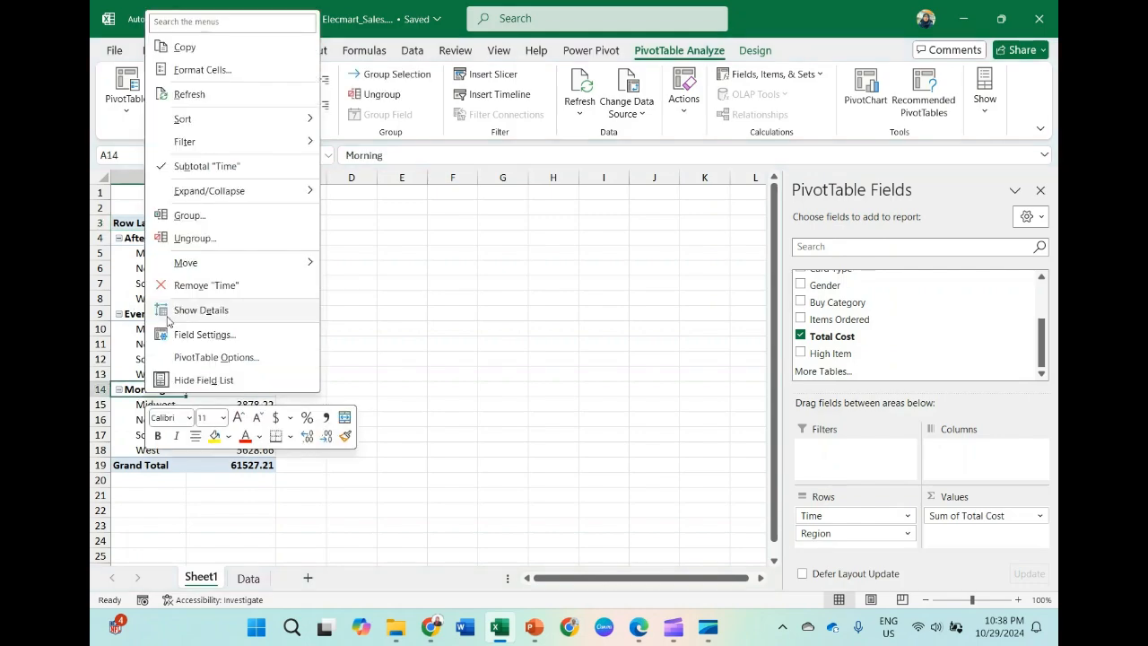
{"action": "mouse_move", "coordinate": [225, 263]}
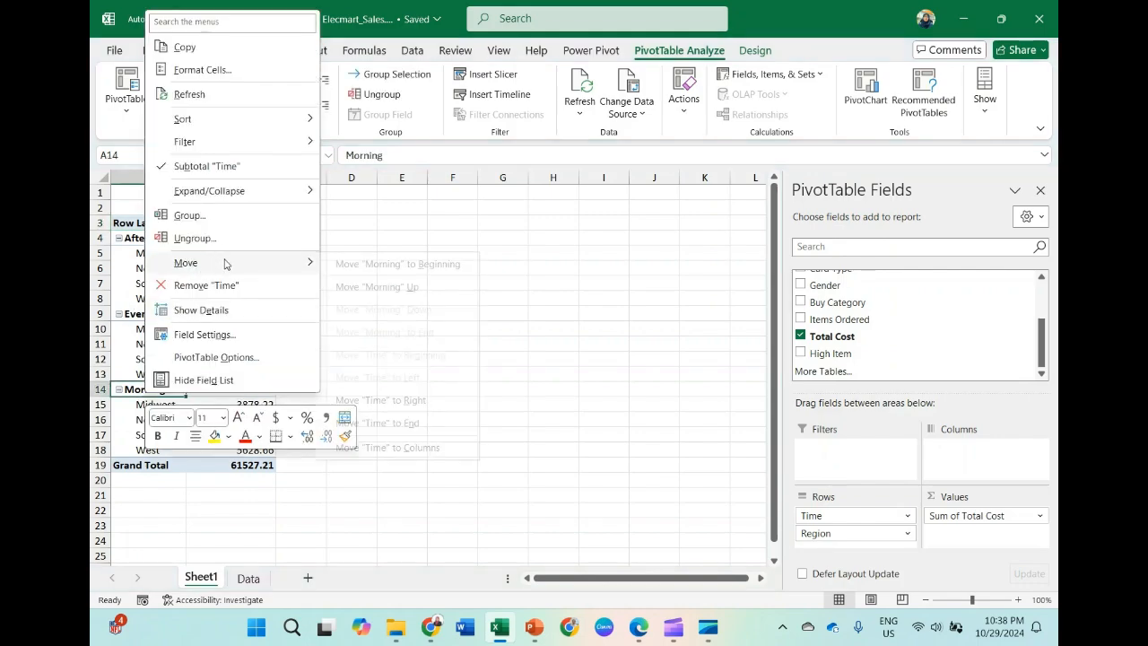
{"action": "left_click", "coordinate": [361, 287]}
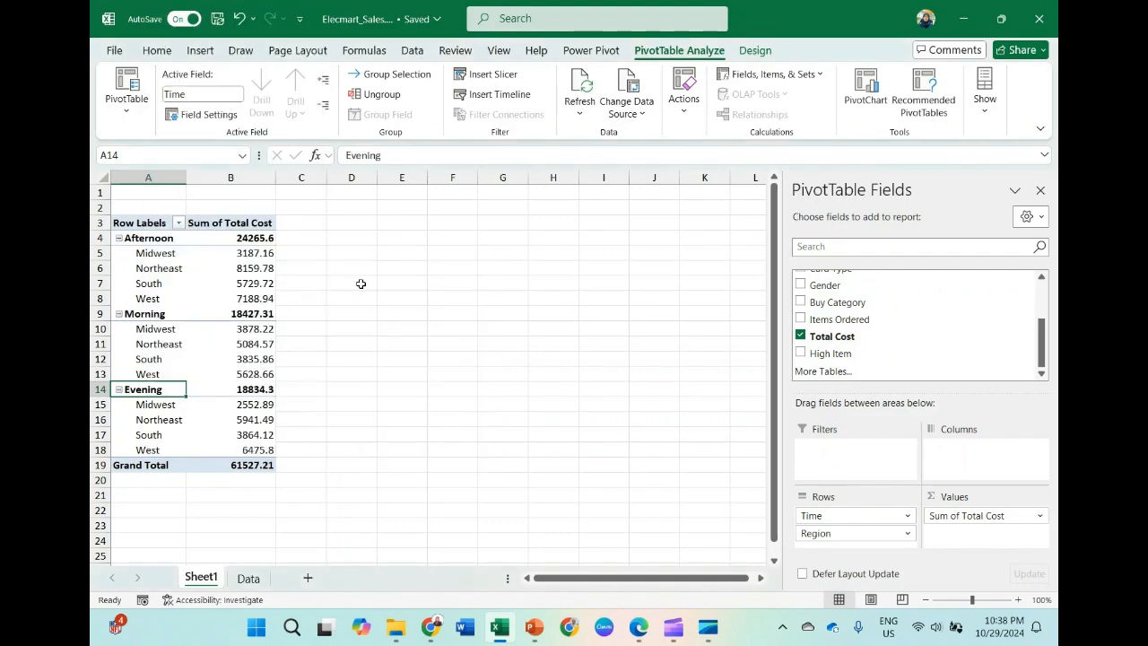
{"action": "left_click", "coordinate": [143, 316]}
{"action": "right_click", "coordinate": [144, 316]}
{"action": "mouse_move", "coordinate": [234, 477]}
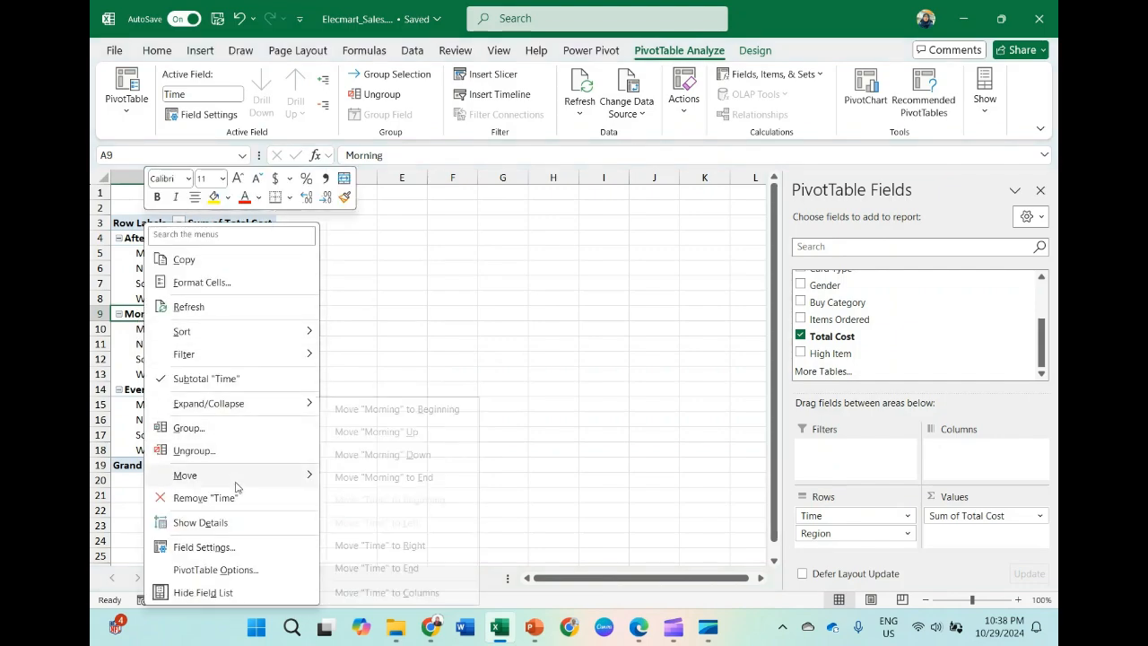
{"action": "left_click", "coordinate": [411, 409]}
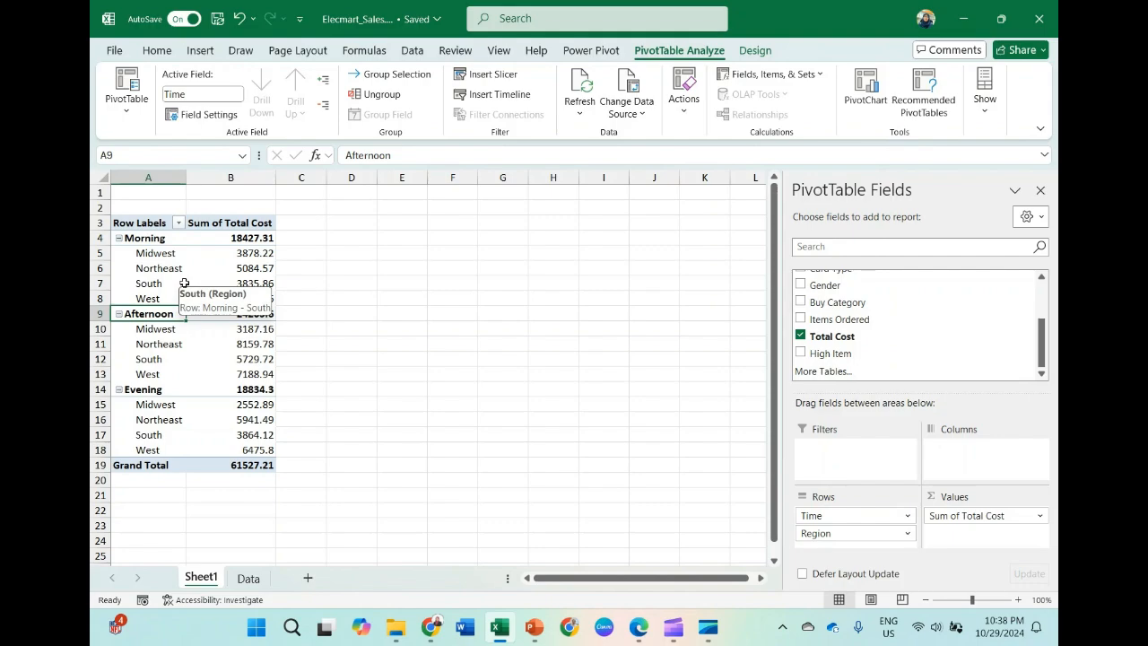
Step: Try showing all PivotTable subtotals at the bottom of each group, and undo the change
{"action": "left_click", "coordinate": [236, 239]}
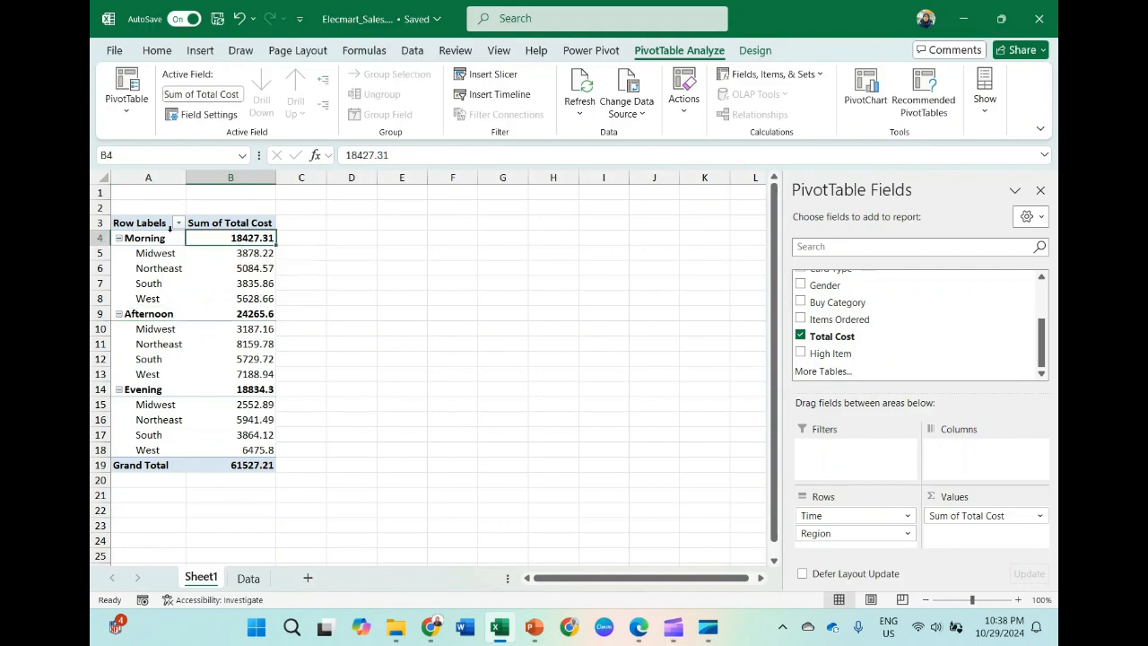
{"action": "left_click", "coordinate": [253, 301]}
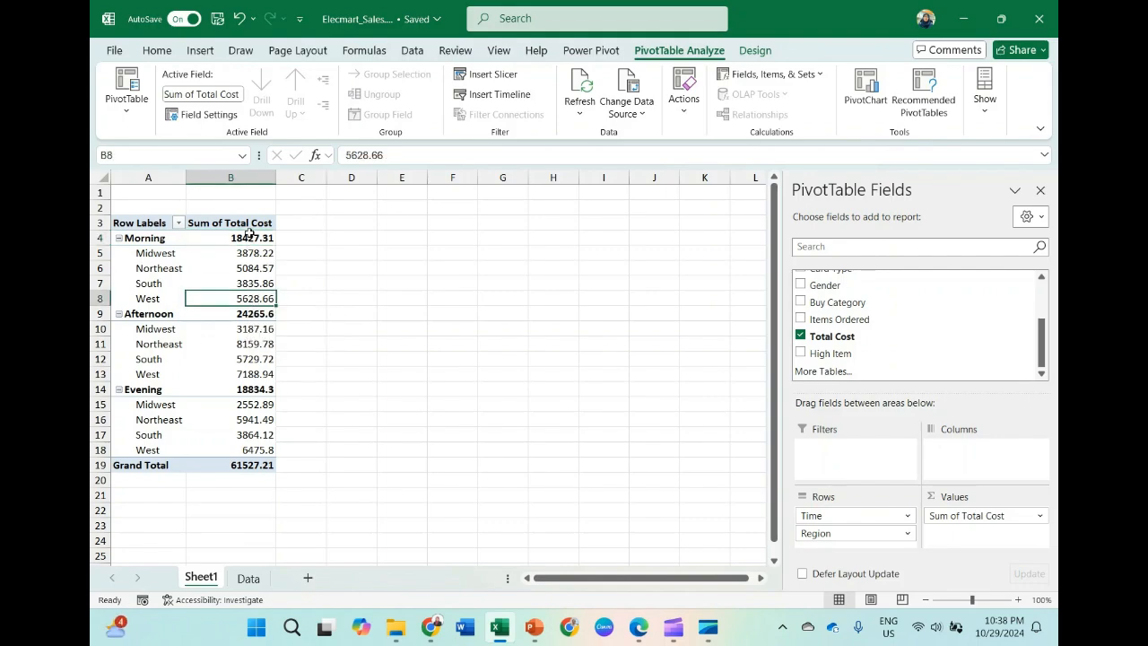
{"action": "left_click", "coordinate": [754, 52]}
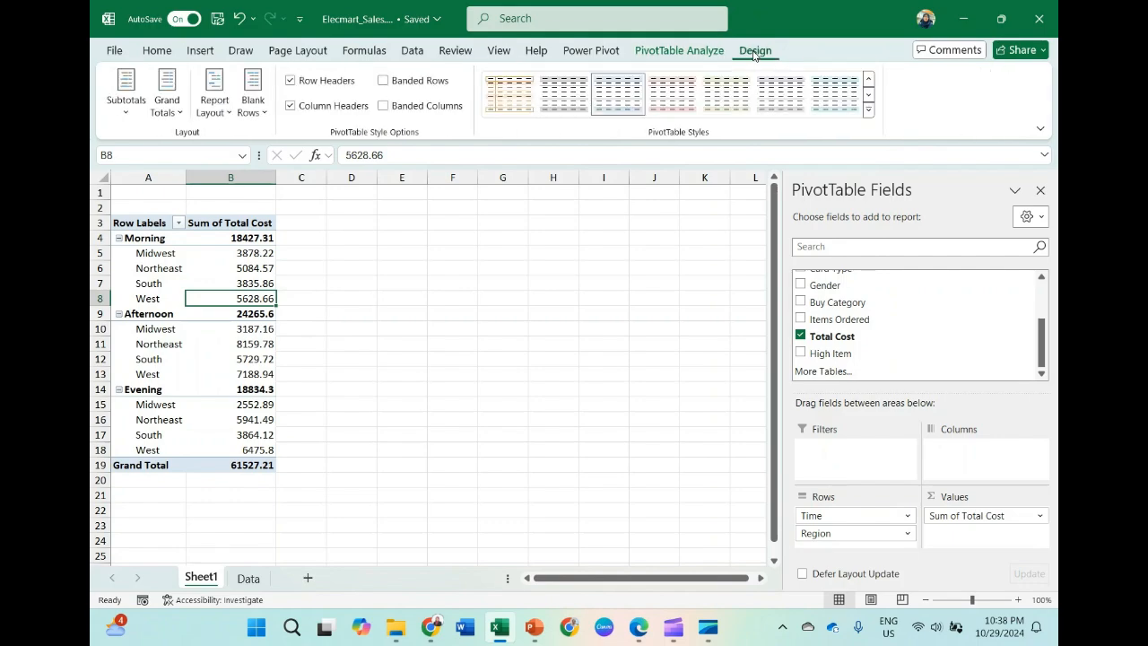
{"action": "left_click", "coordinate": [242, 236]}
{"action": "left_click", "coordinate": [126, 121]}
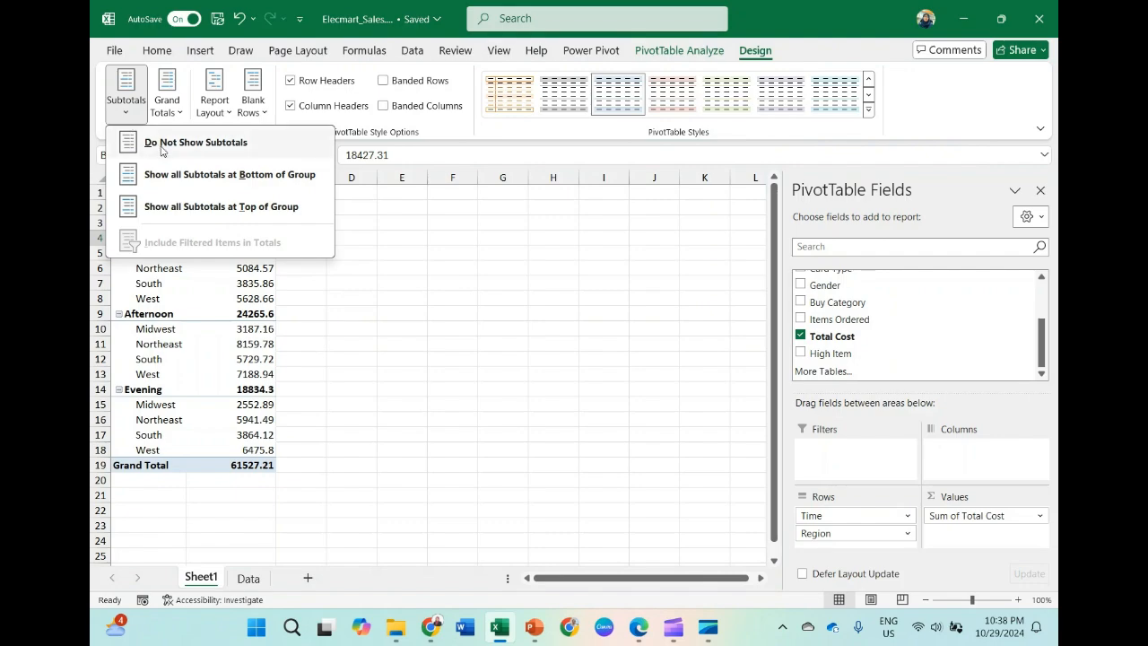
{"action": "left_click", "coordinate": [239, 183]}
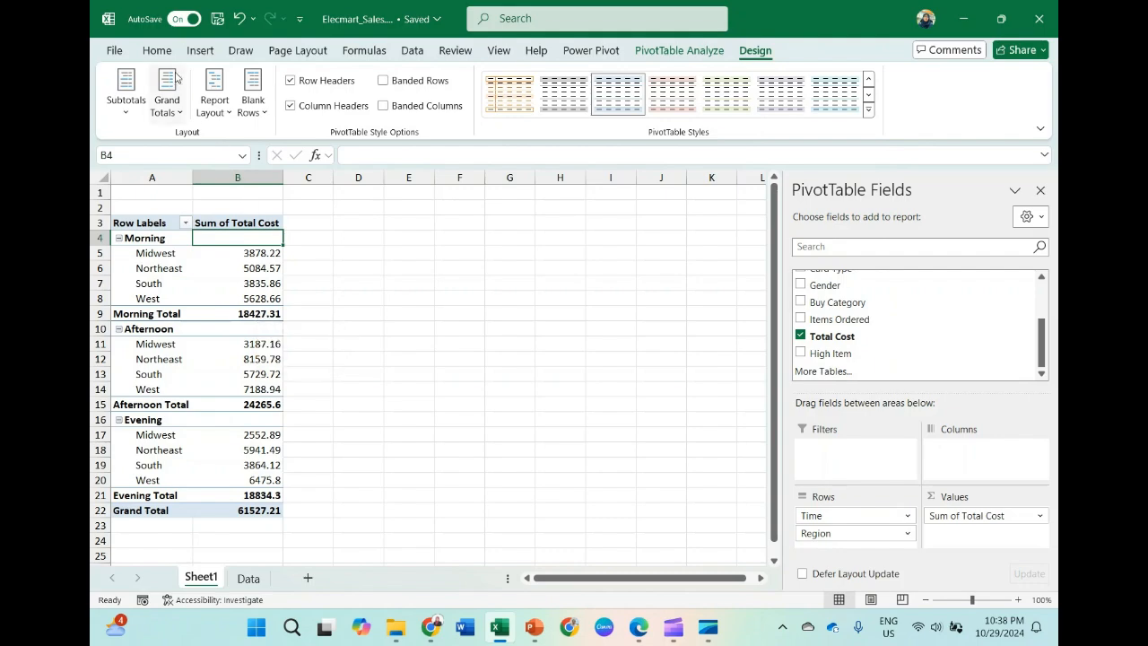
{"action": "left_click", "coordinate": [239, 19]}
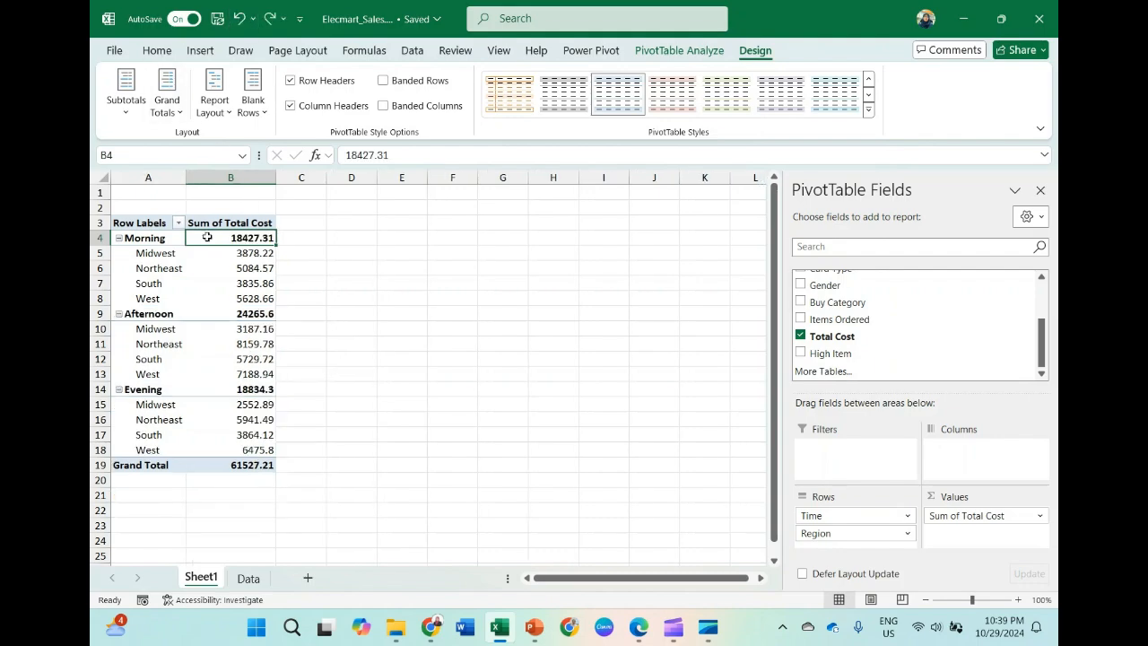
Step: Show all PivotTable subtotals at the bottom of each Time group
{"action": "left_click", "coordinate": [125, 104]}
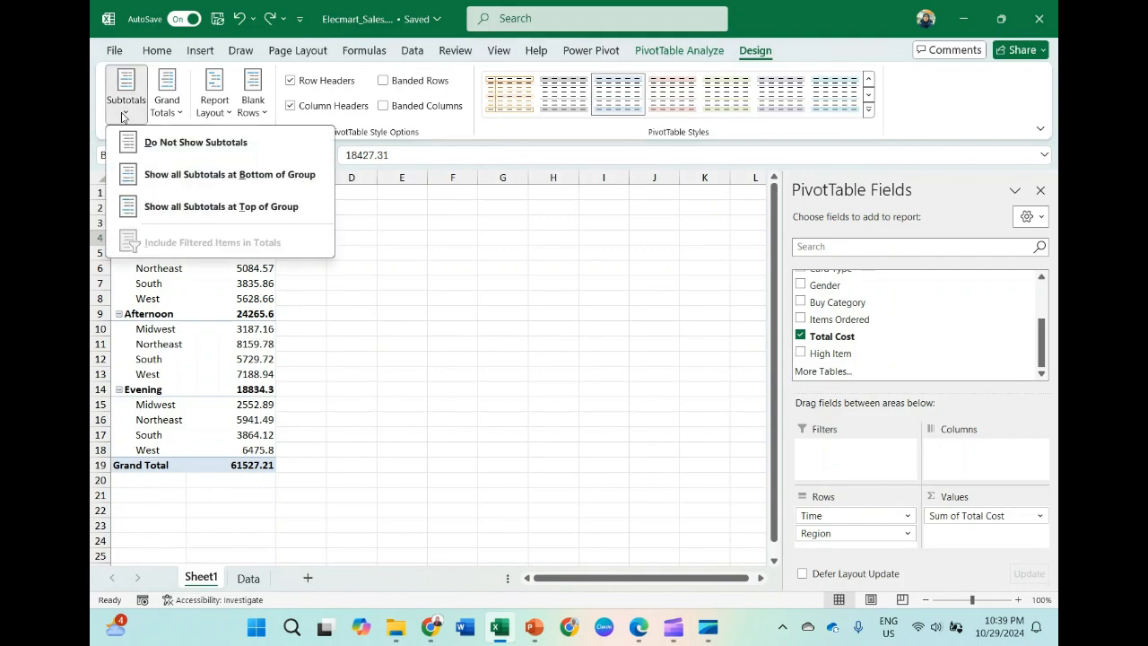
{"action": "left_click", "coordinate": [212, 175]}
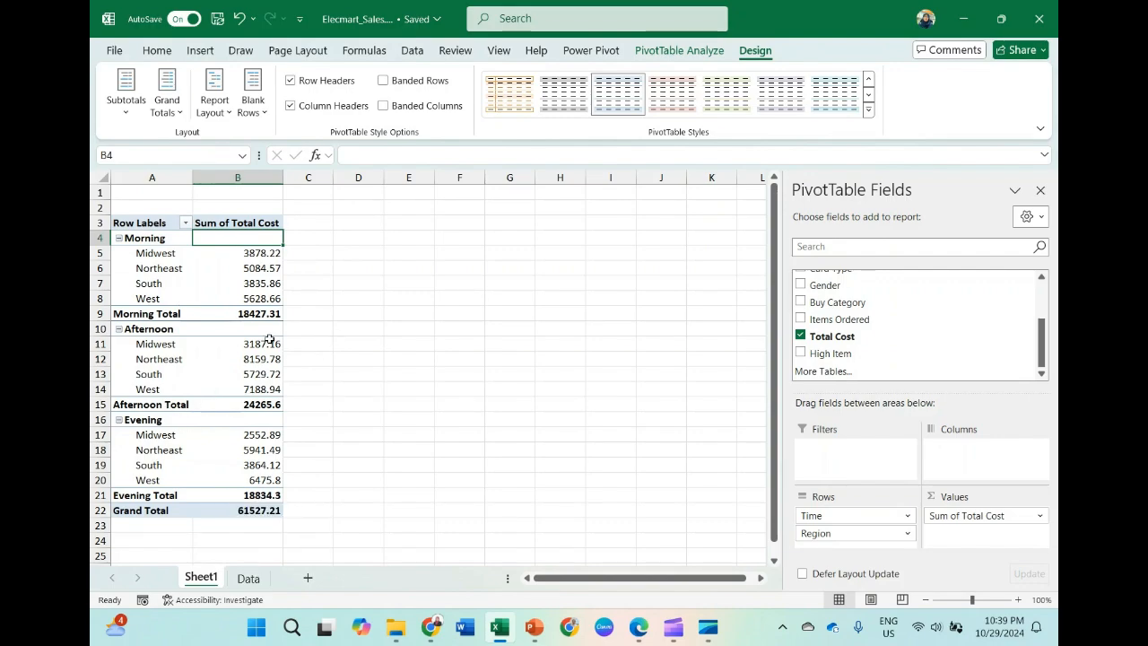
Step: Switch to PowerPoint to read slide 26 on the Tabular Layout, and return to the Excel workbook
{"action": "left_click", "coordinate": [535, 627]}
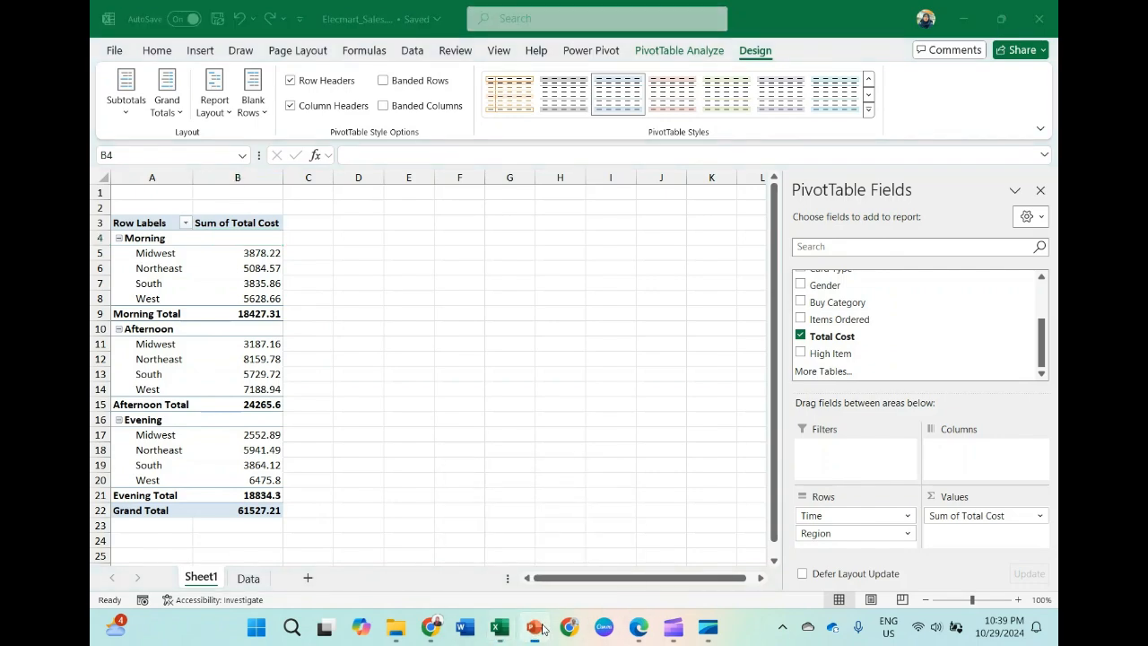
{"action": "left_click", "coordinate": [151, 289]}
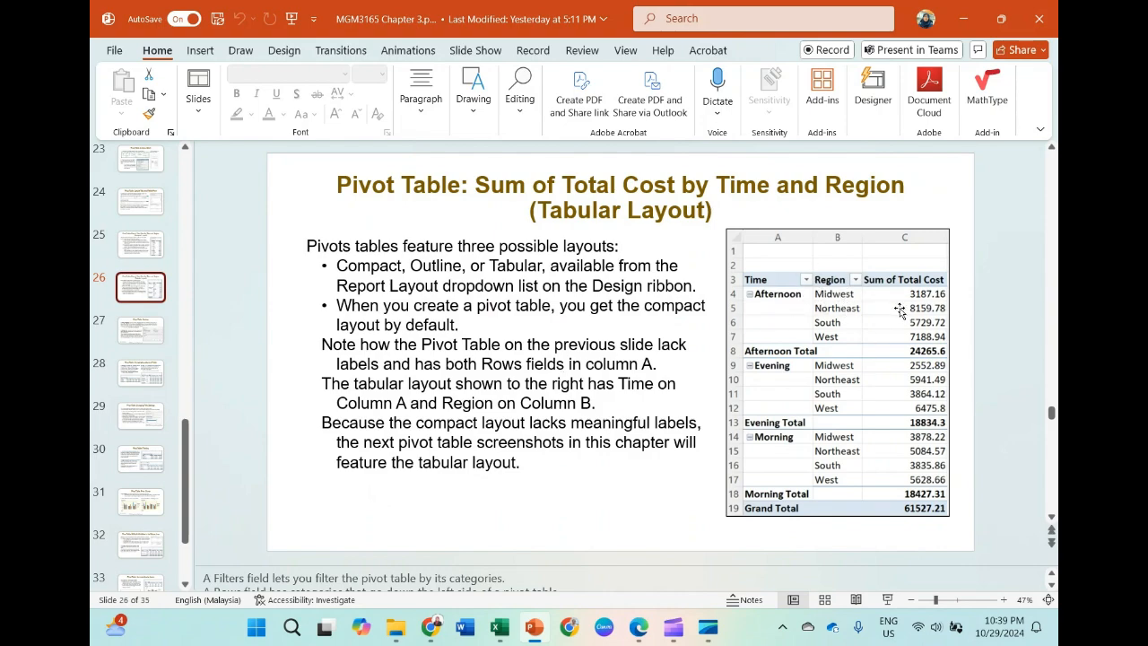
{"action": "mouse_move", "coordinate": [500, 626]}
{"action": "left_click", "coordinate": [475, 495]}
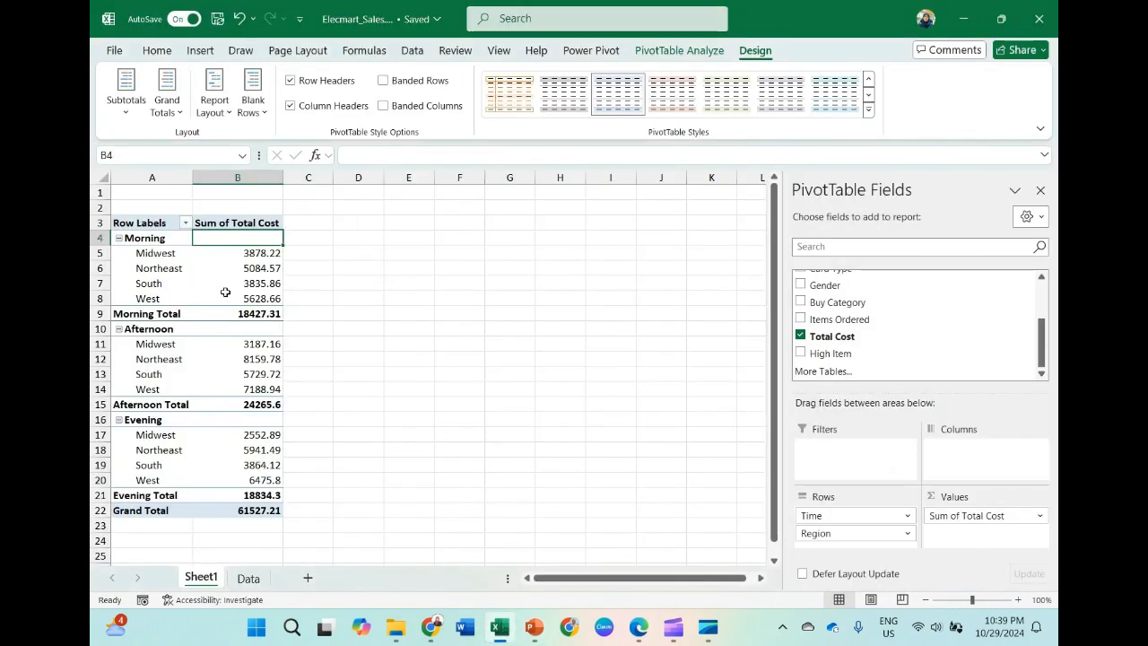
Step: Review the report layout and grand total options available for the PivotTable
{"action": "left_click", "coordinate": [143, 255]}
{"action": "left_click", "coordinate": [144, 240]}
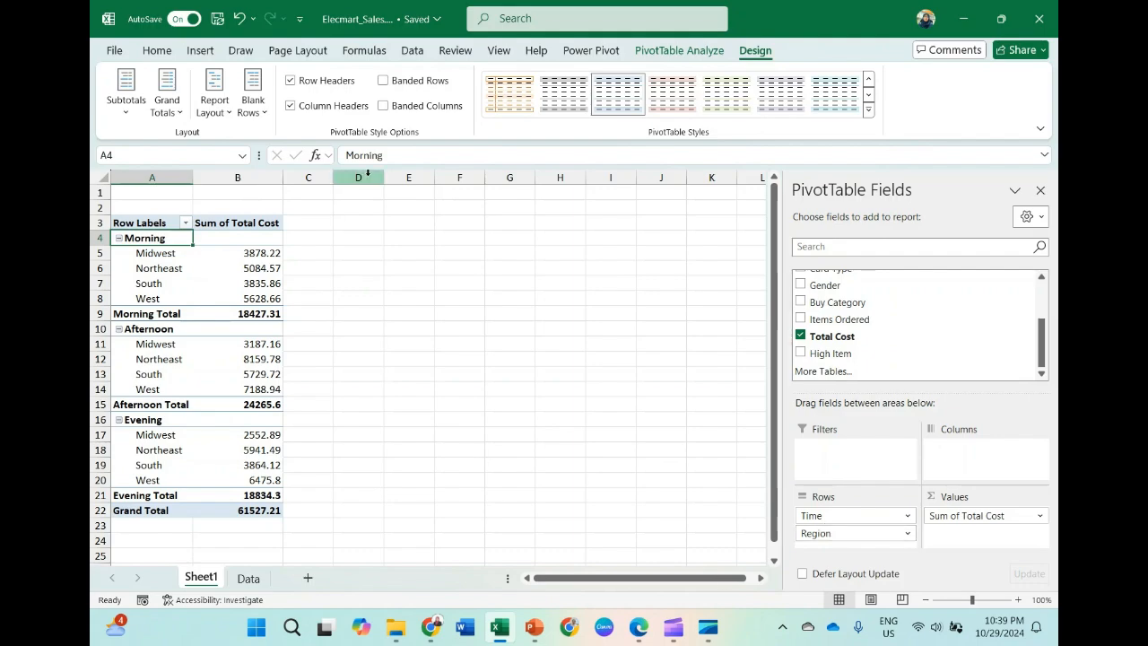
{"action": "left_click", "coordinate": [217, 118]}
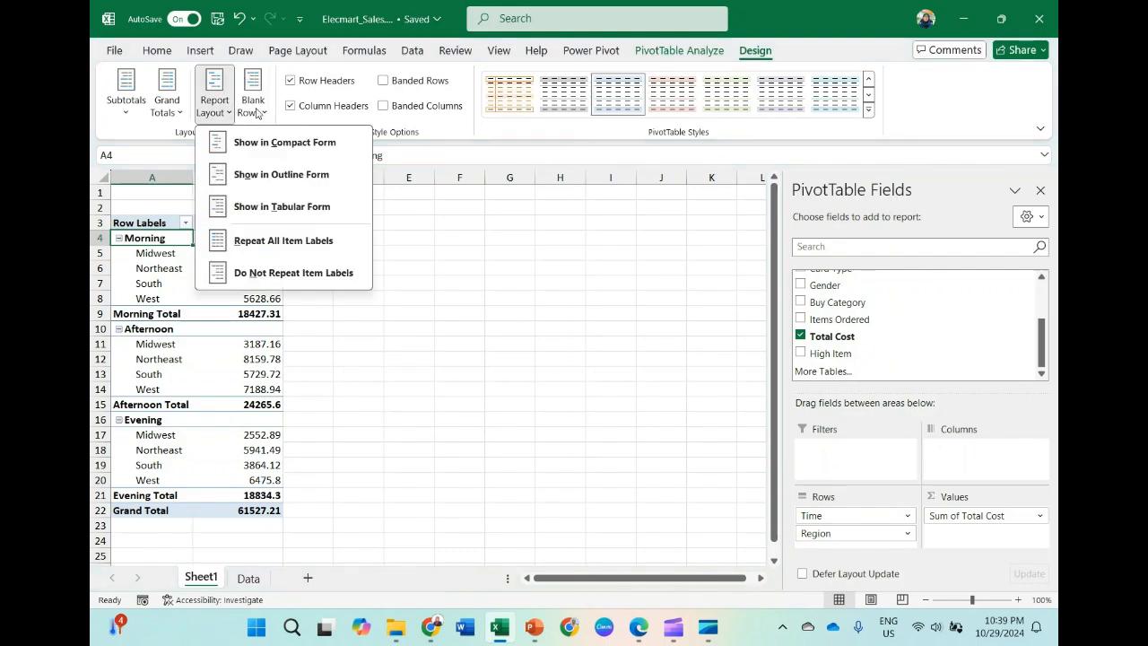
{"action": "left_click", "coordinate": [179, 113]}
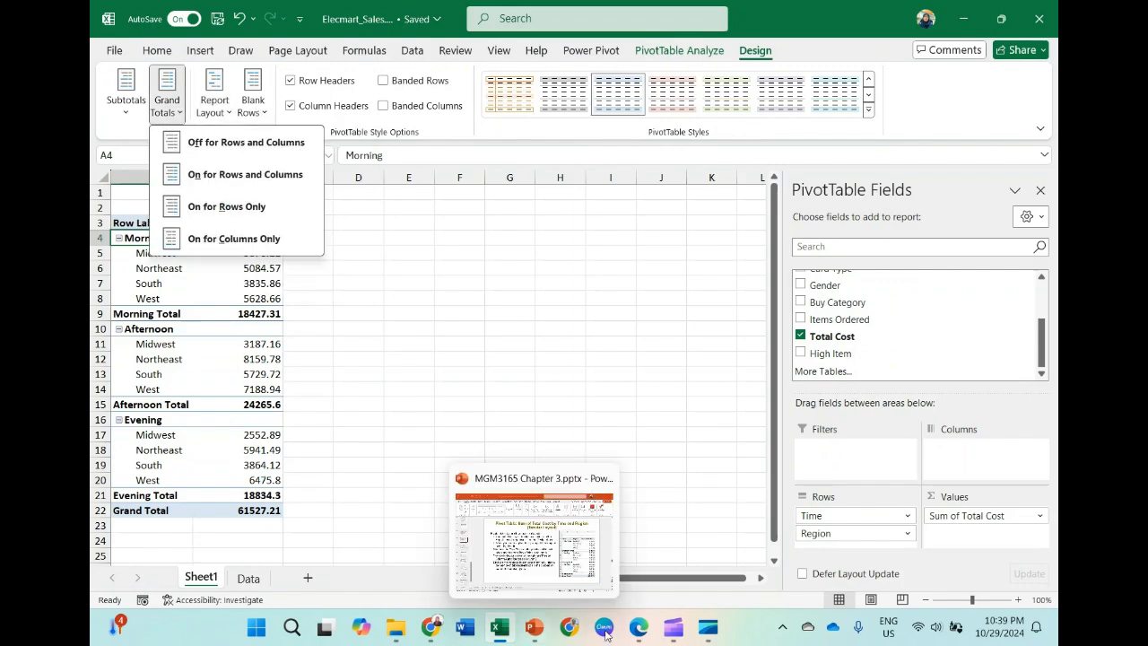
{"action": "left_click", "coordinate": [679, 636]}
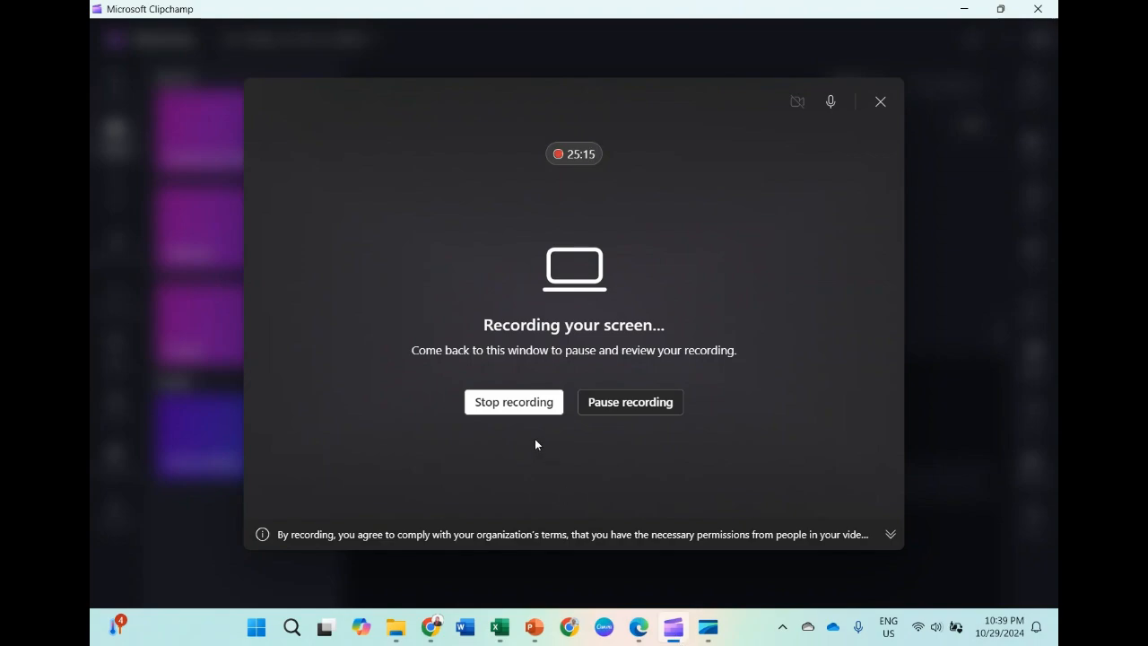
Step: Switch back to the Excel workbook and try the compact and outline report layouts on the PivotTable
{"action": "left_click", "coordinate": [501, 630]}
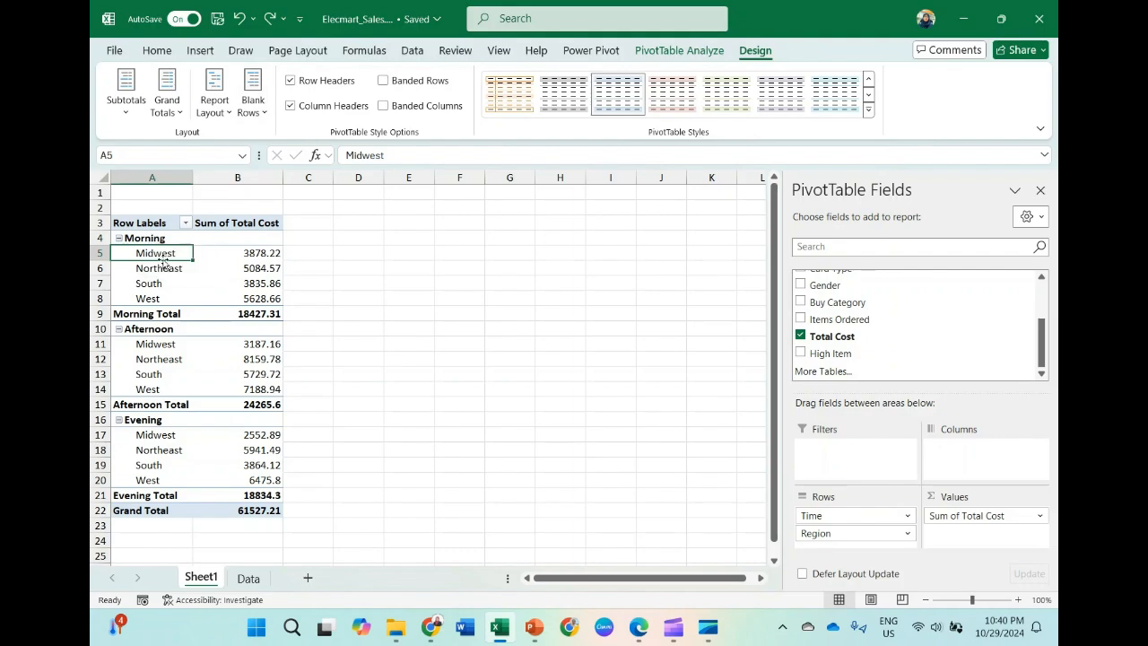
{"action": "left_click", "coordinate": [215, 94]}
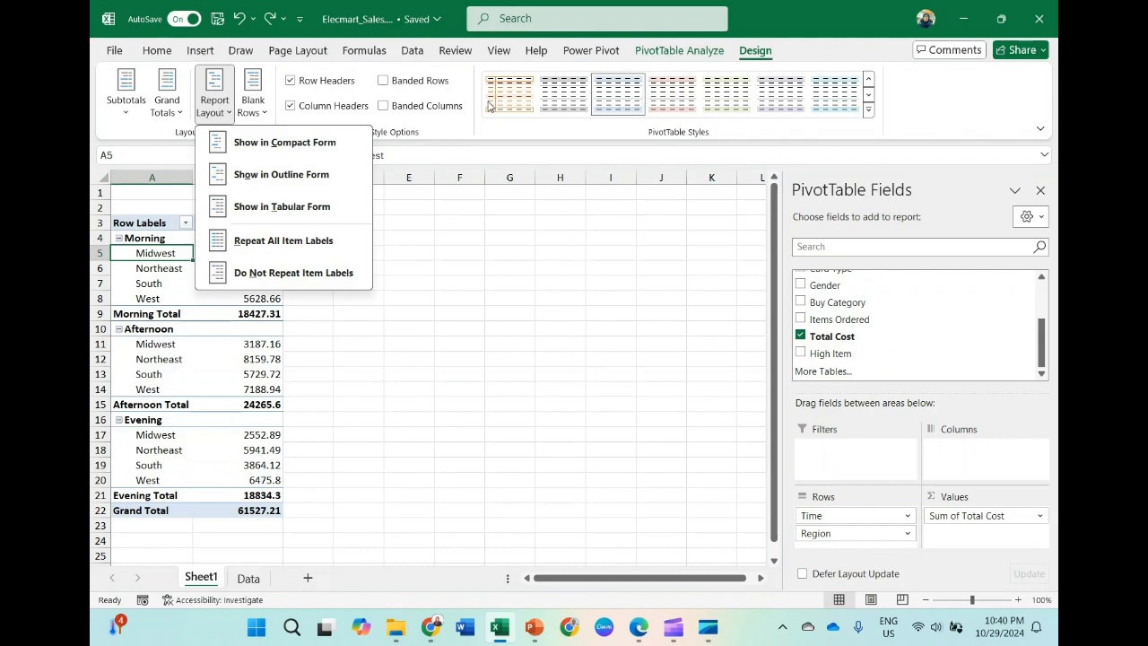
{"action": "left_click", "coordinate": [269, 144]}
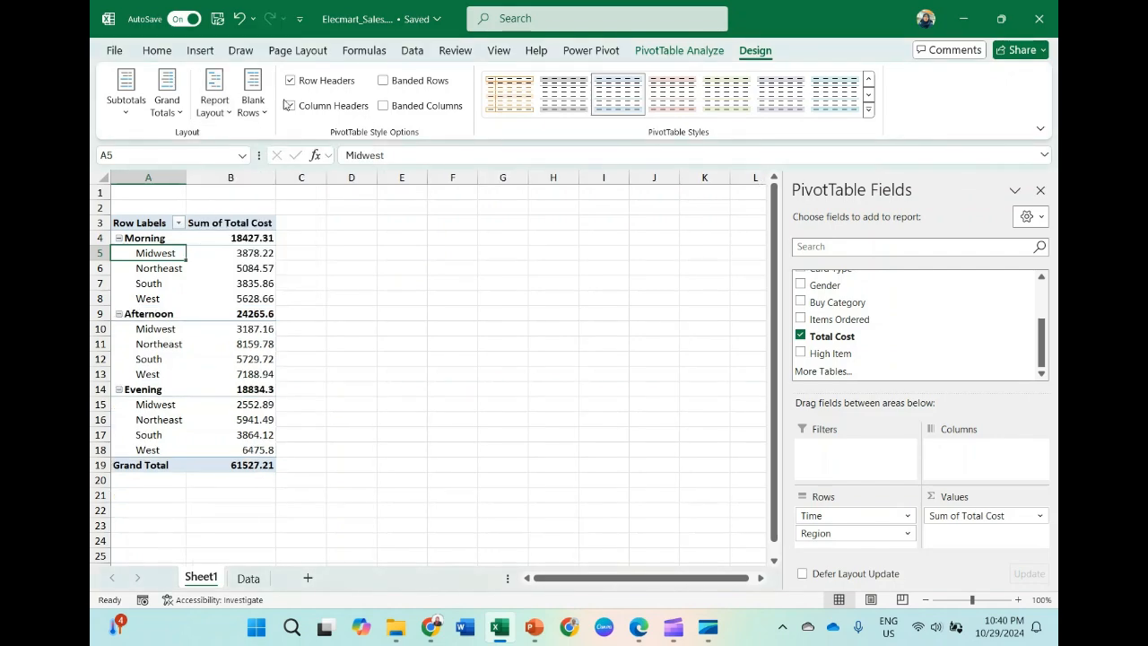
{"action": "left_click", "coordinate": [218, 113]}
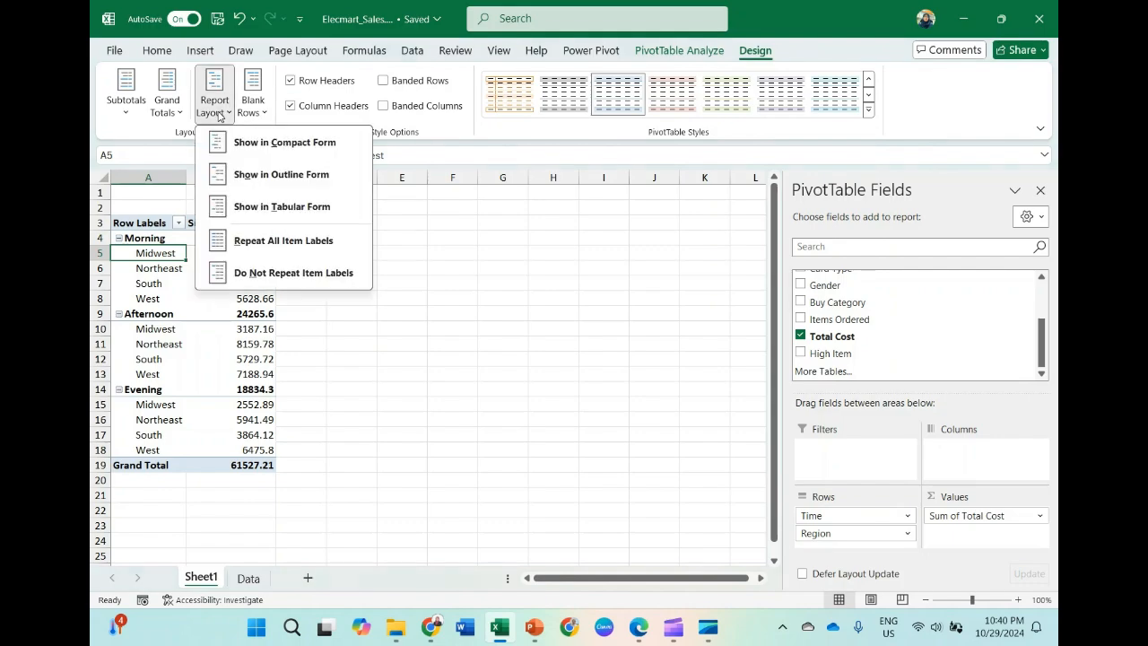
{"action": "left_click", "coordinate": [239, 174]}
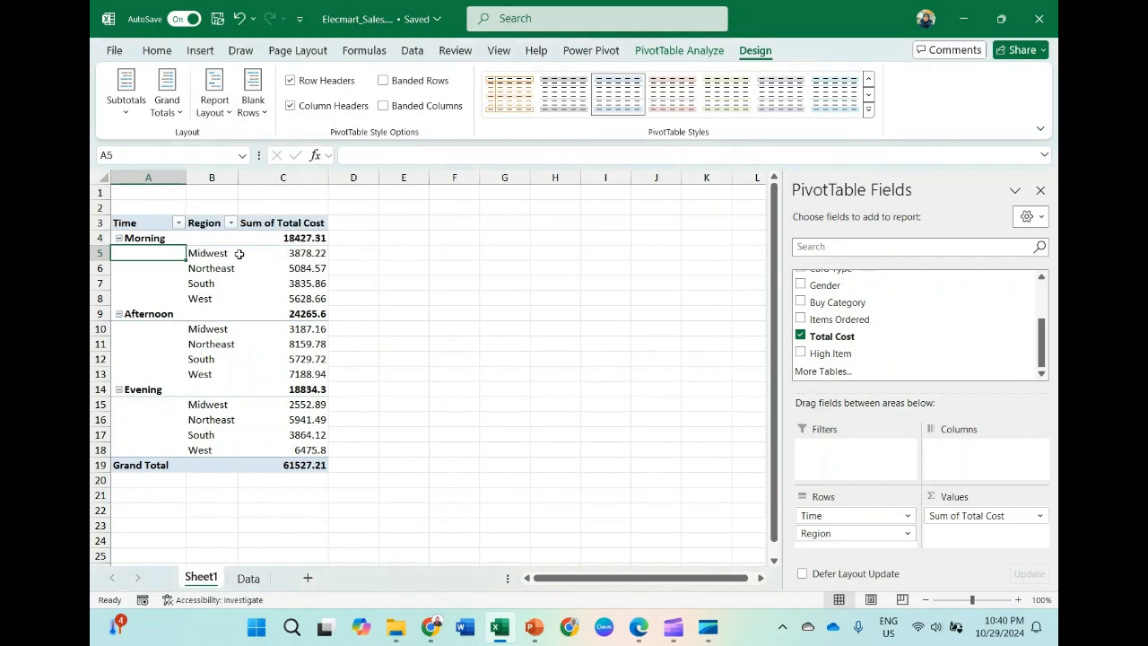
Step: Show the PivotTable in tabular form
{"action": "left_click", "coordinate": [218, 112]}
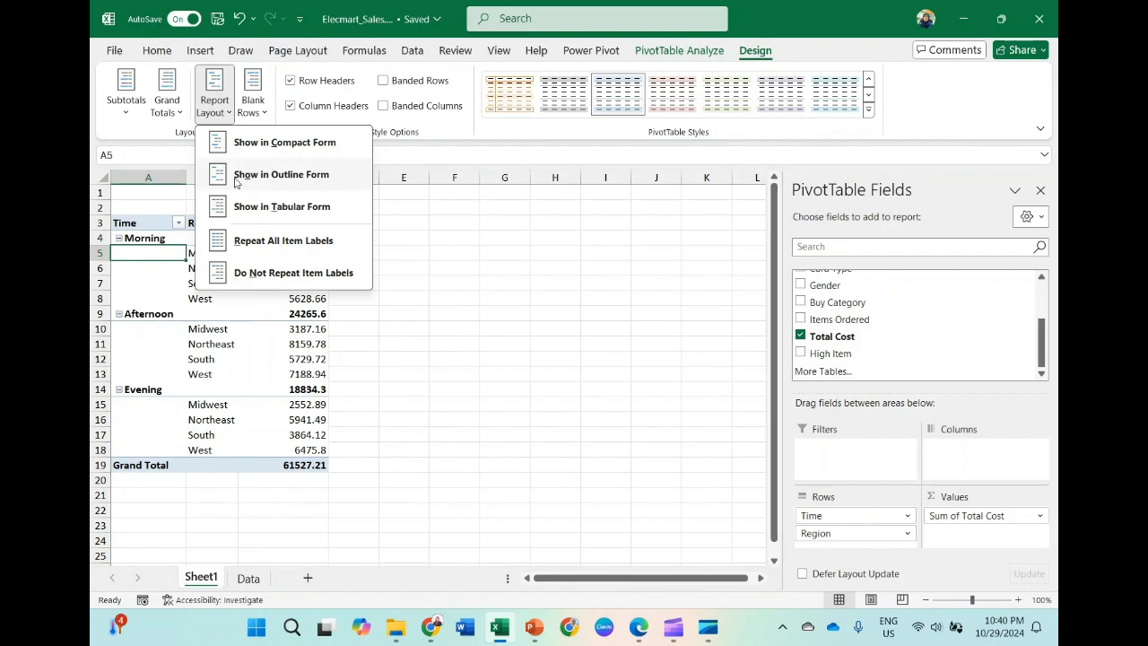
{"action": "left_click", "coordinate": [252, 210]}
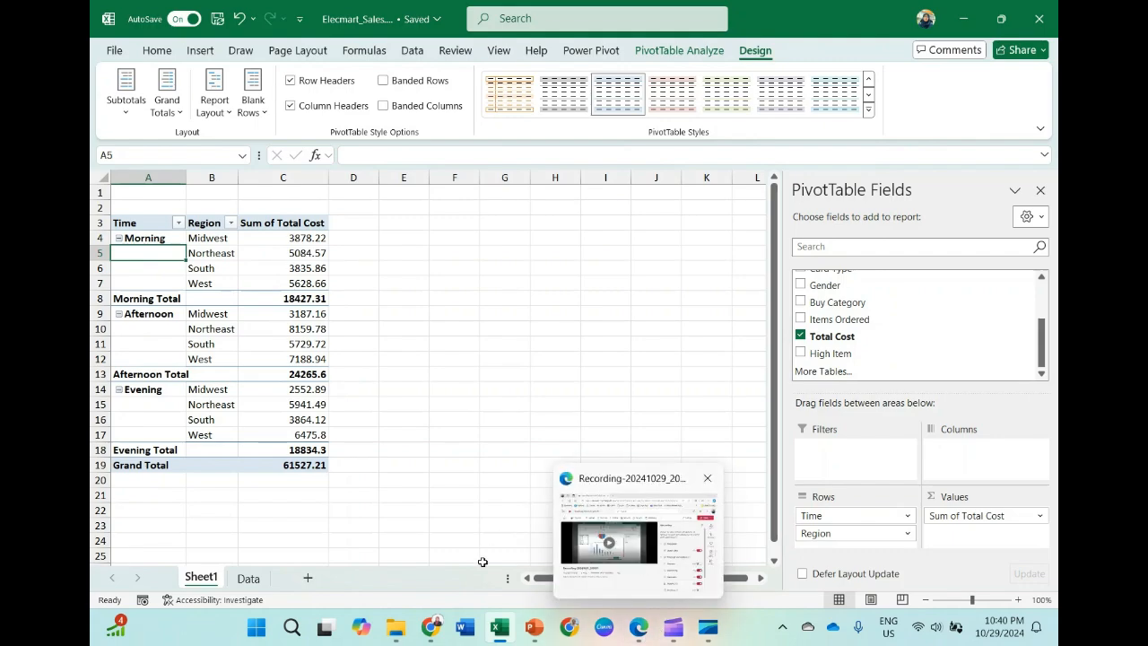
Step: Switch to PowerPoint to read slide 27 on PivotTable sorting, and return to the Excel workbook
{"action": "left_click", "coordinate": [534, 628]}
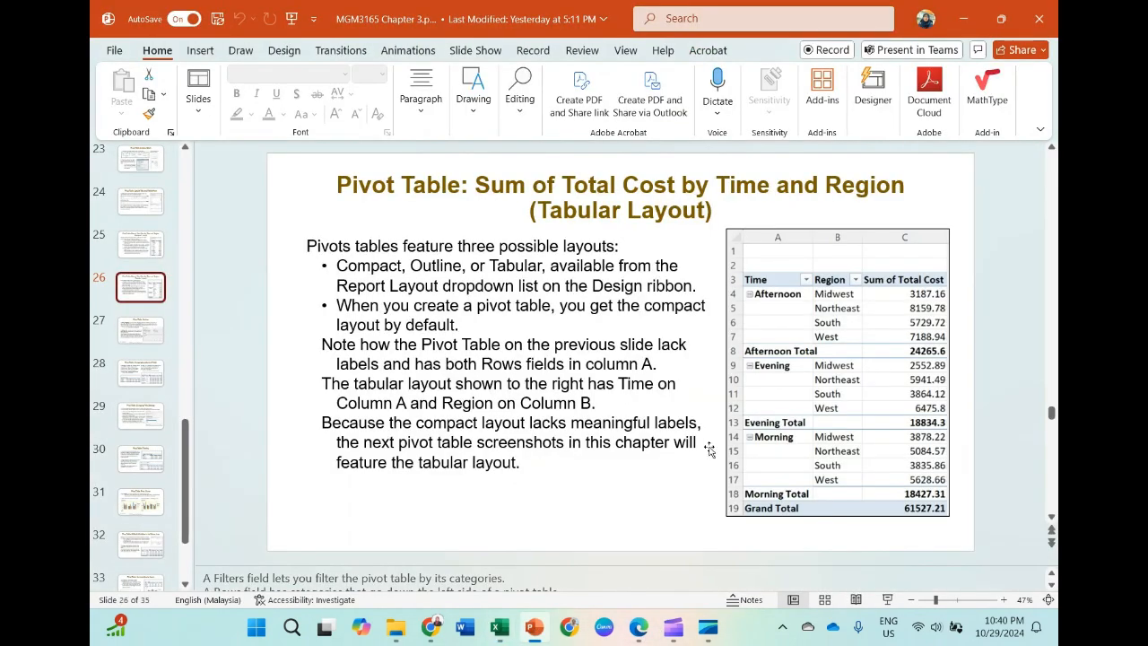
{"action": "left_click", "coordinate": [133, 336]}
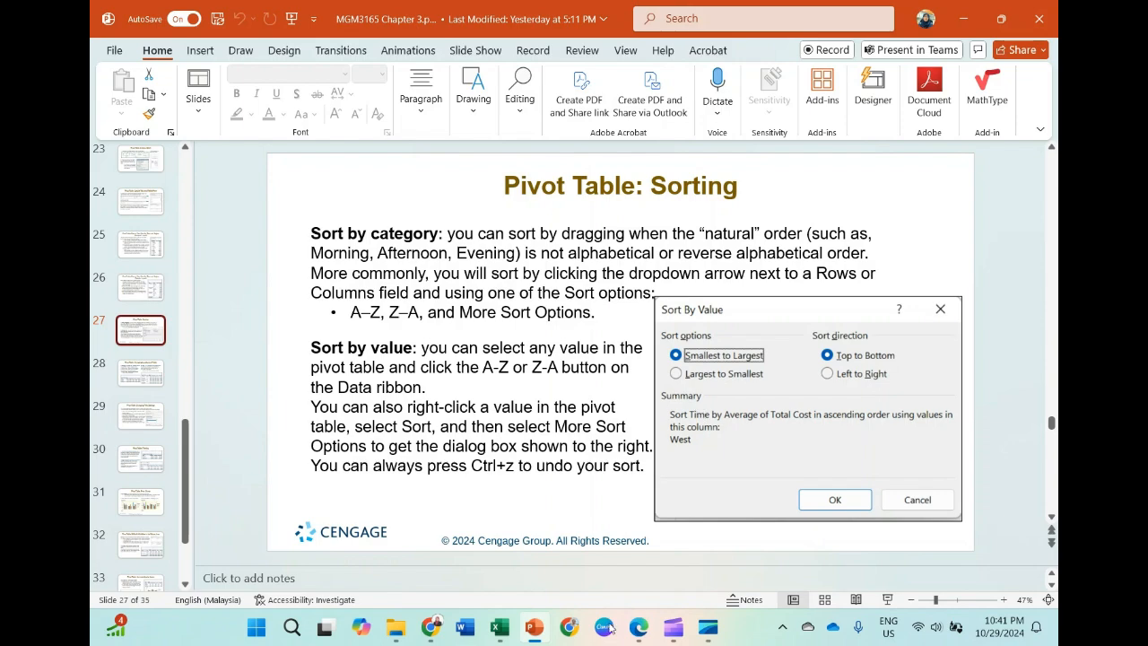
{"action": "left_click", "coordinate": [500, 627]}
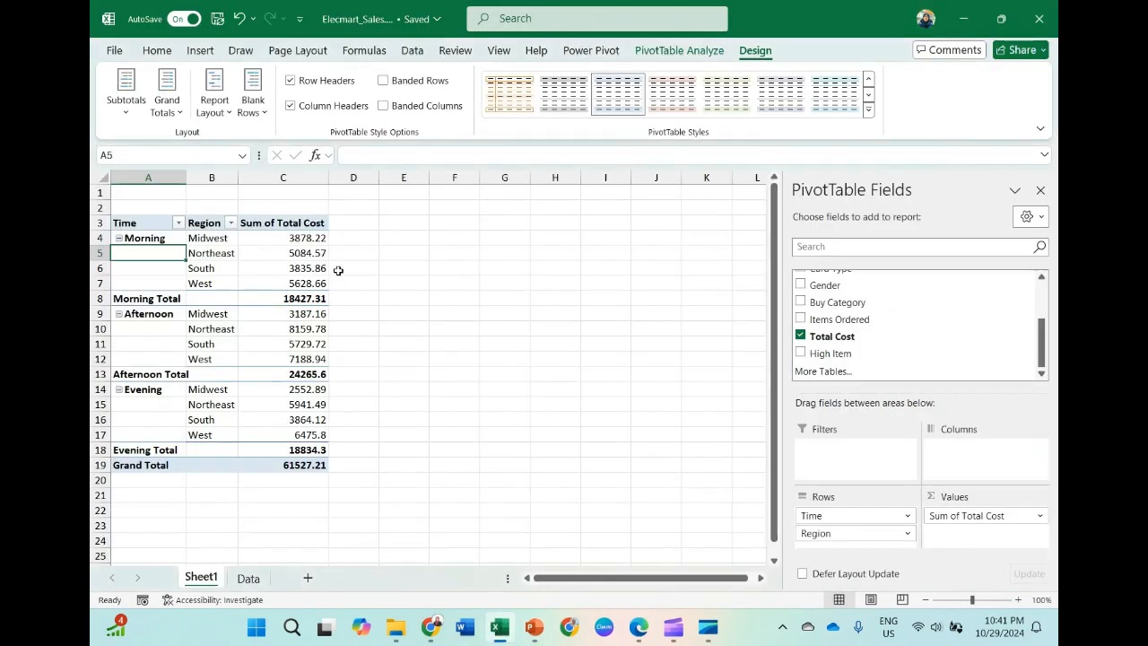
Step: Select the Morning Midwest value and look through the PivotTable analysis commands for a way to sort it
{"action": "left_click", "coordinate": [284, 243]}
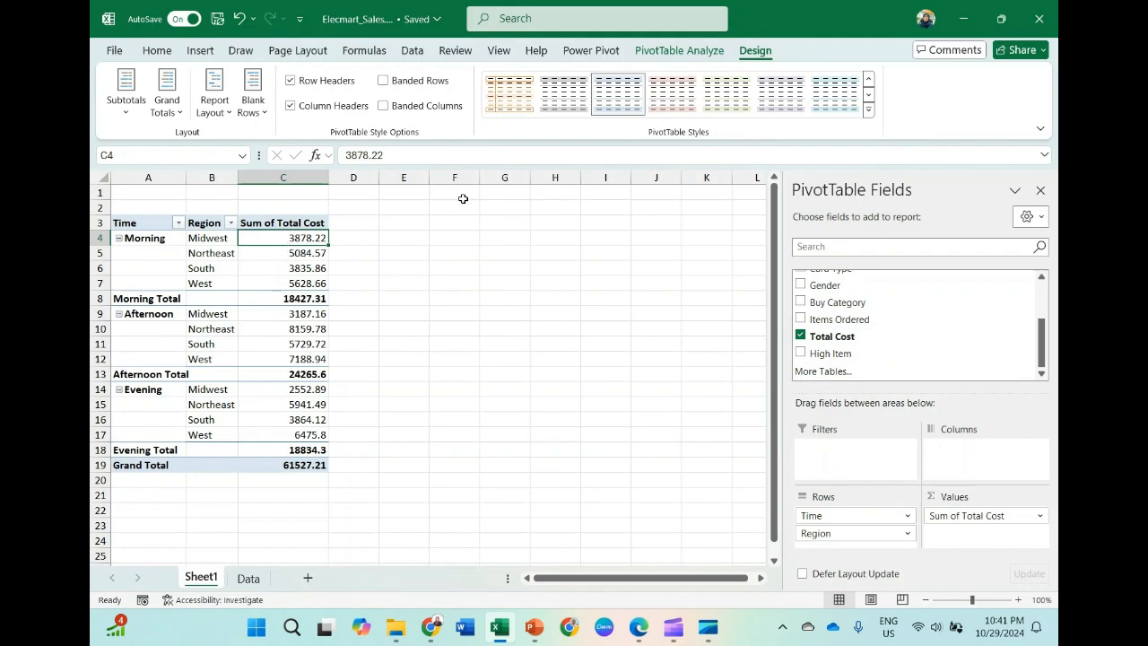
{"action": "left_click", "coordinate": [159, 50]}
{"action": "left_click", "coordinate": [759, 51]}
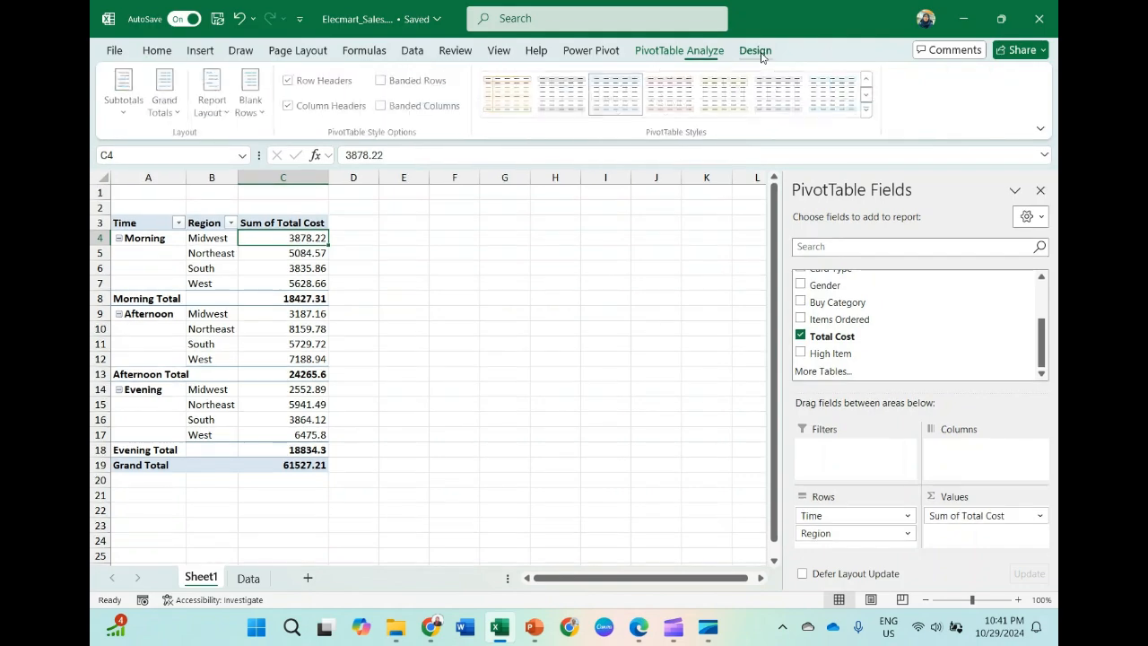
{"action": "left_click", "coordinate": [693, 51]}
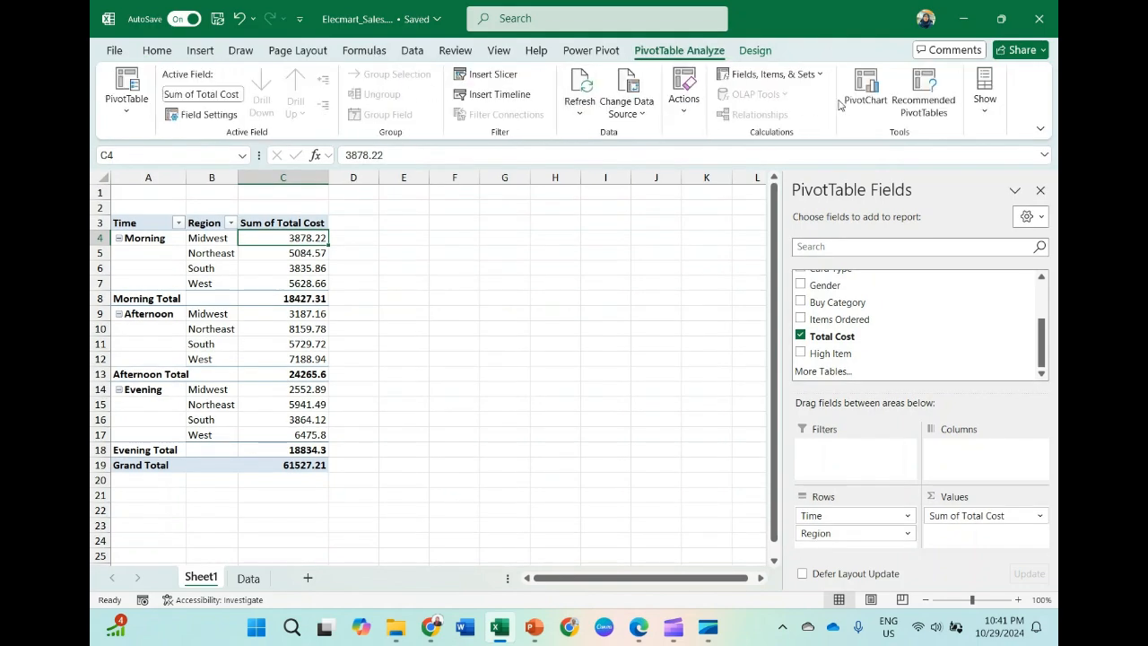
{"action": "left_click", "coordinate": [817, 76]}
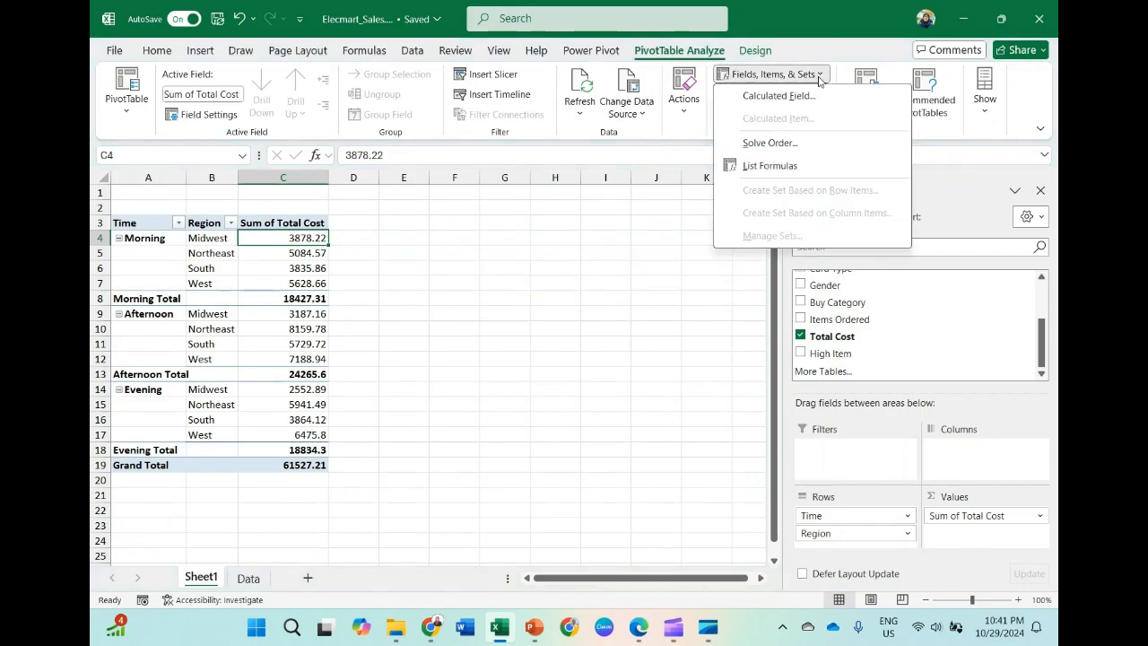
{"action": "left_click", "coordinate": [818, 76]}
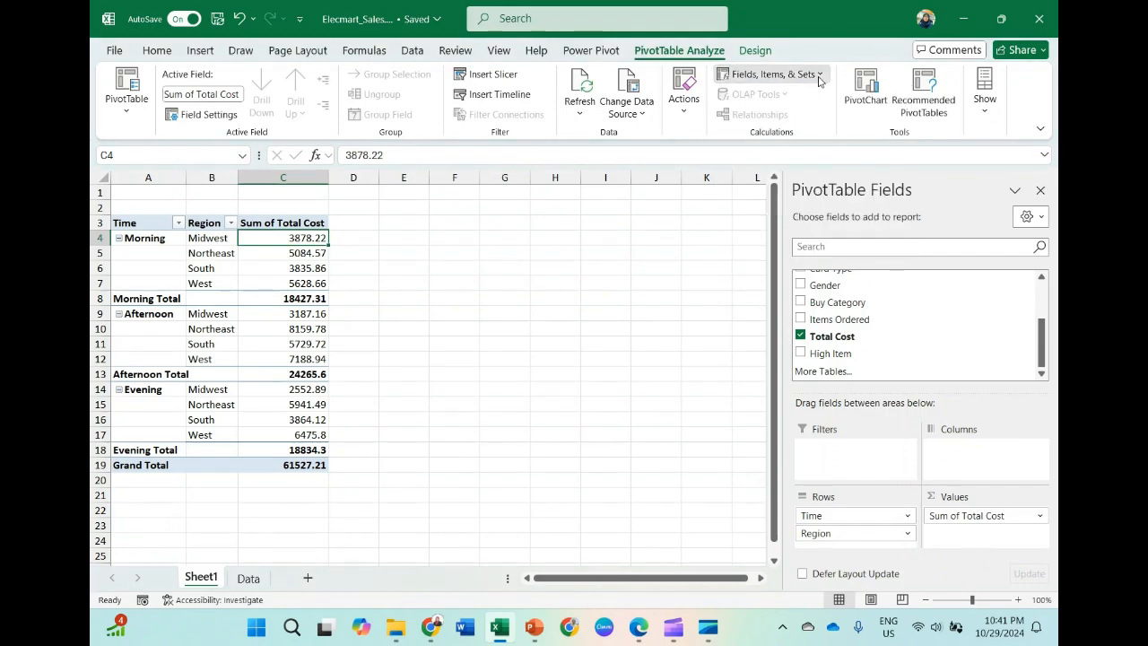
{"action": "left_click", "coordinate": [688, 117]}
{"action": "left_click", "coordinate": [683, 101]}
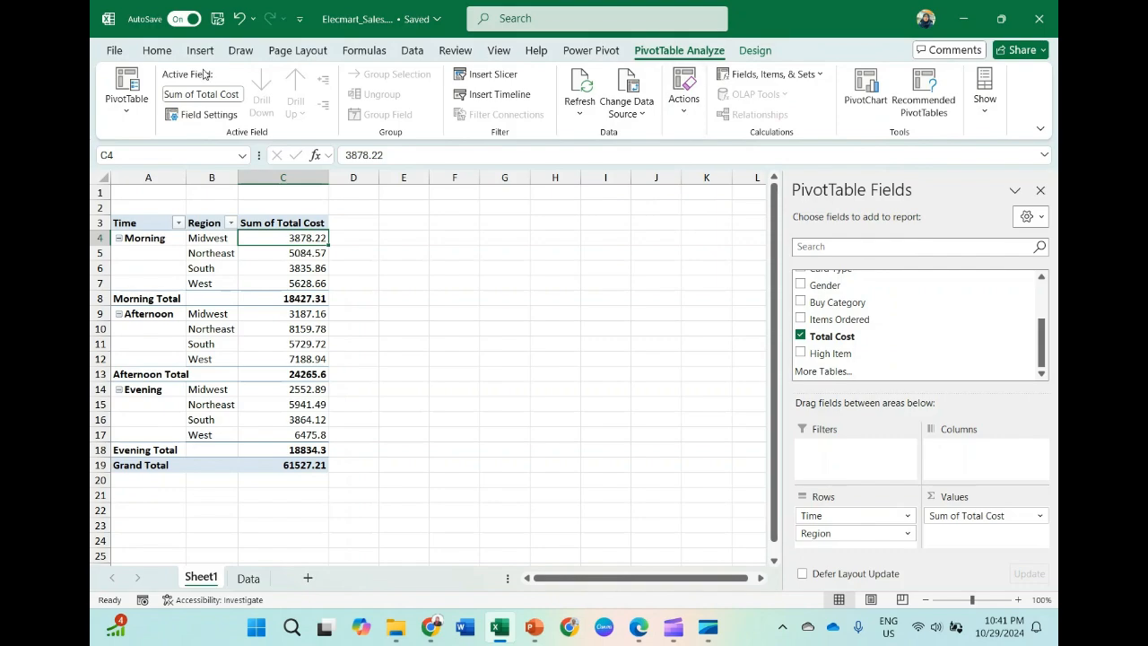
Step: Sort the regions within each Time group by Sum of Total Cost from smallest to largest
{"action": "left_click", "coordinate": [158, 52]}
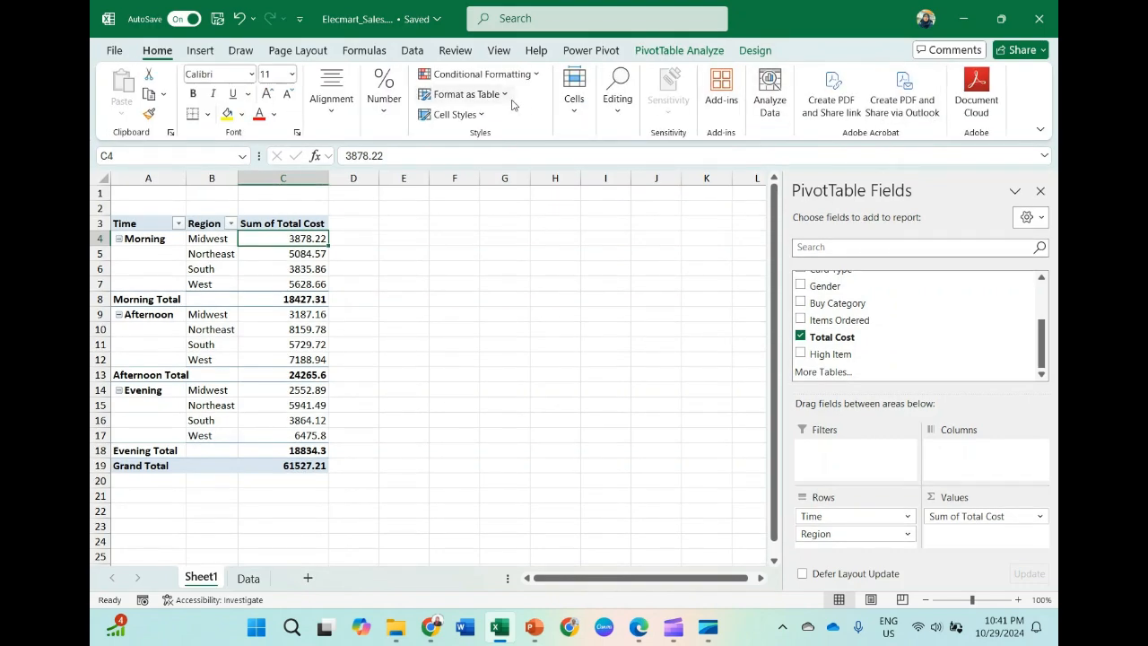
{"action": "left_click", "coordinate": [617, 112]}
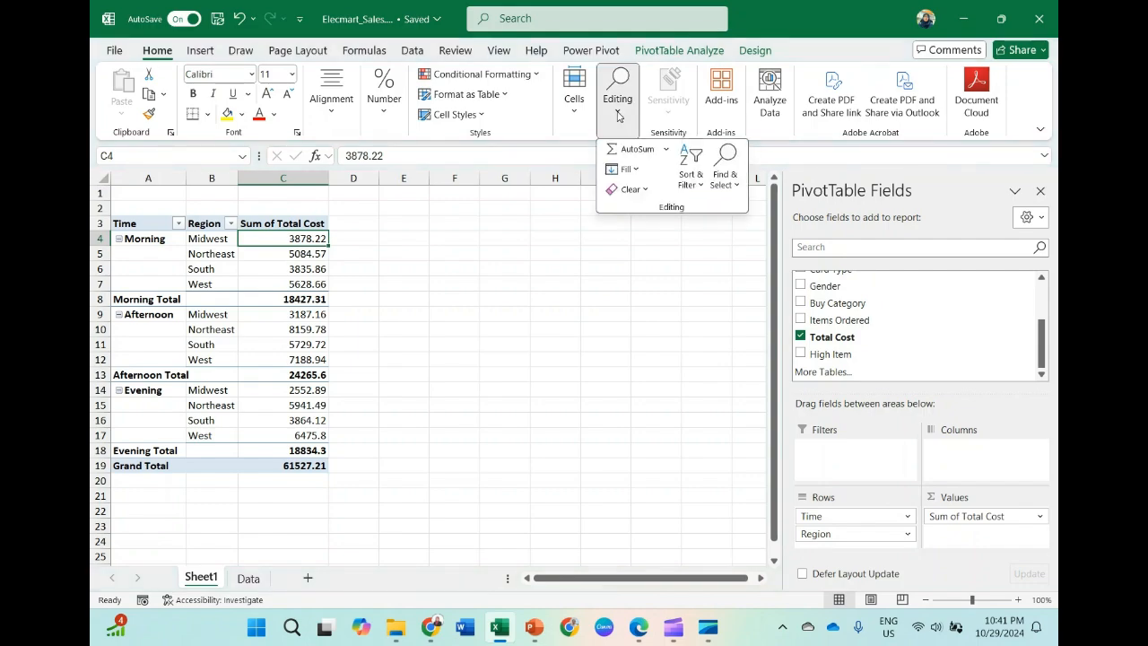
{"action": "left_click", "coordinate": [697, 182]}
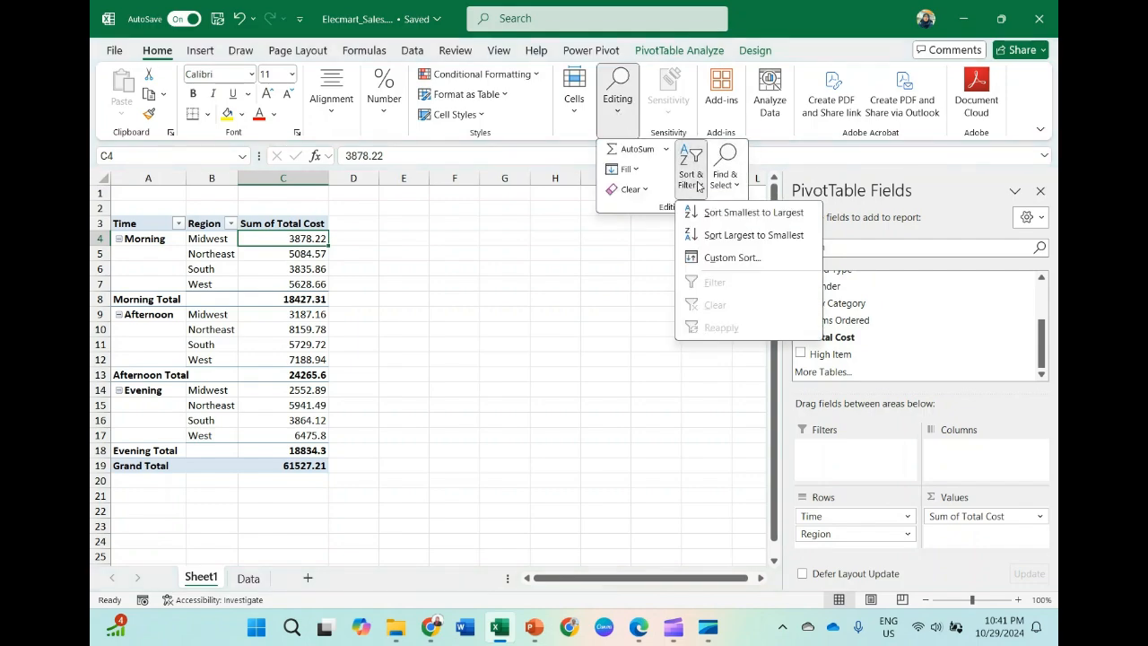
{"action": "left_click", "coordinate": [741, 215]}
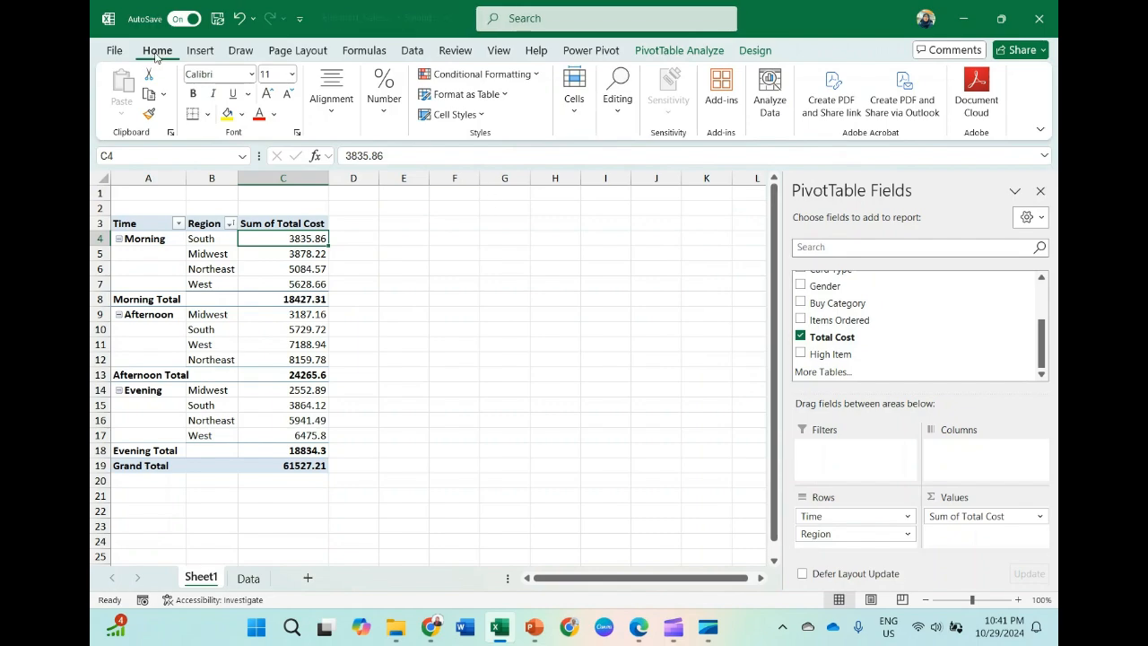
Step: Try sorting the regions by Sum of Total Cost from largest to smallest, and return them to smallest-to-largest order
{"action": "left_click", "coordinate": [619, 104]}
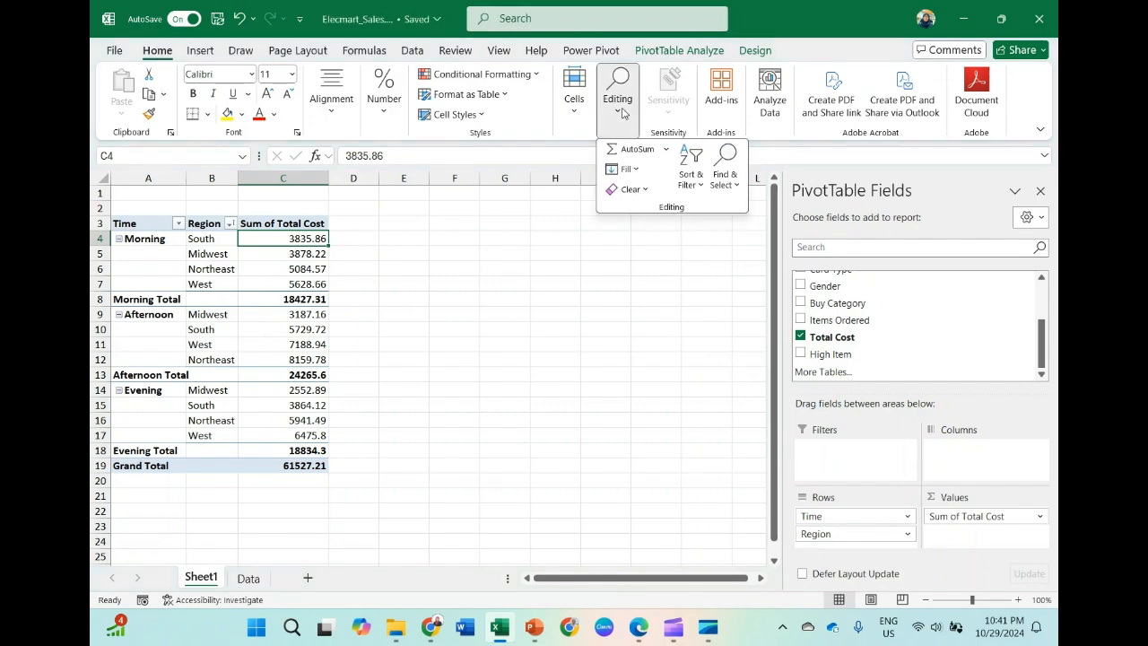
{"action": "left_click", "coordinate": [687, 182]}
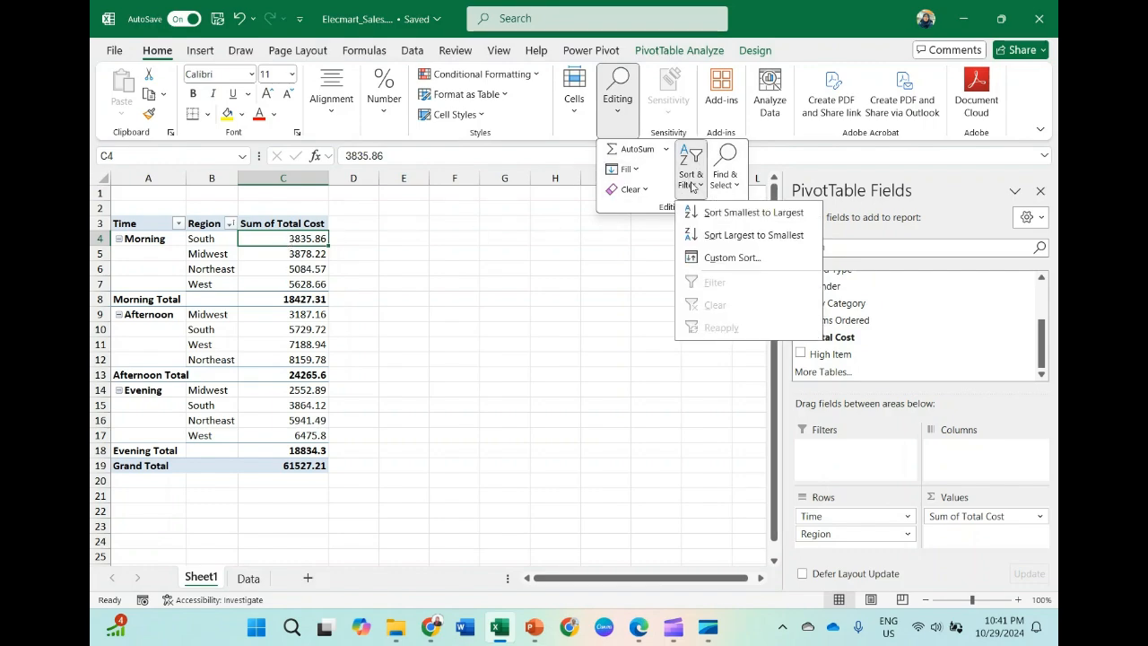
{"action": "left_click", "coordinate": [737, 236]}
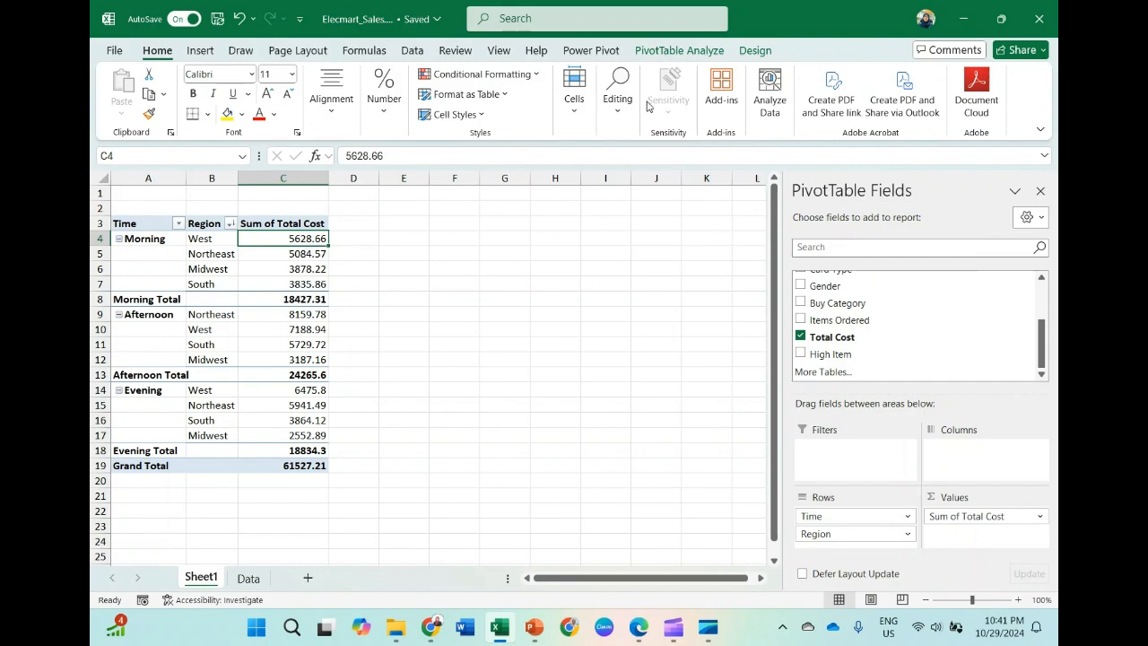
{"action": "left_click", "coordinate": [617, 118]}
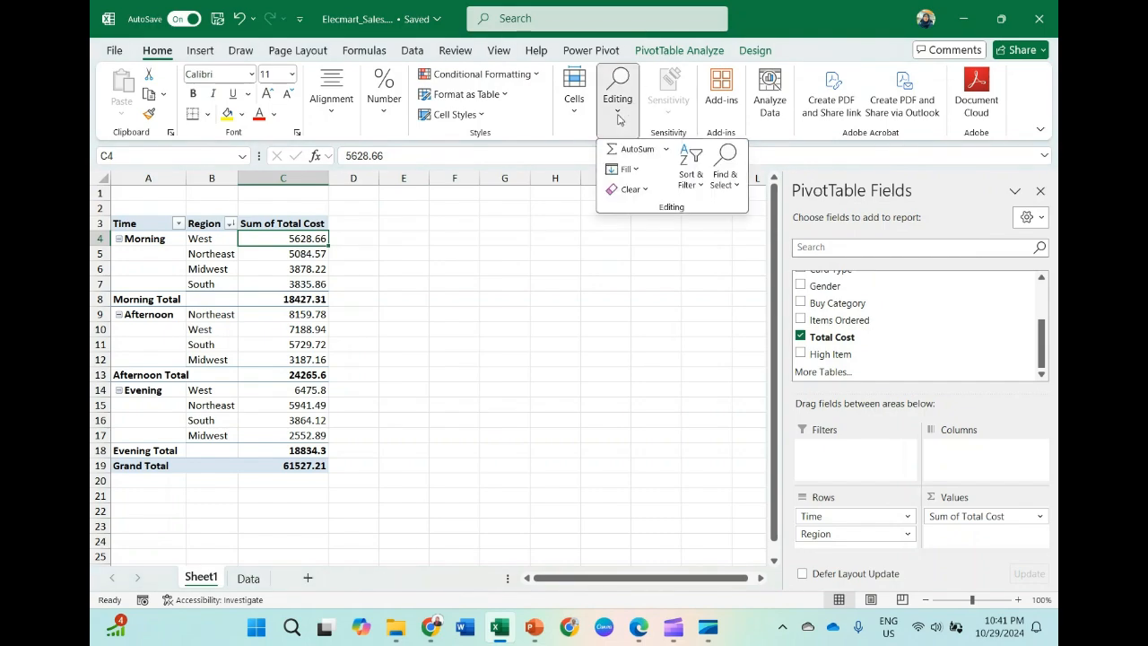
{"action": "left_click", "coordinate": [692, 179]}
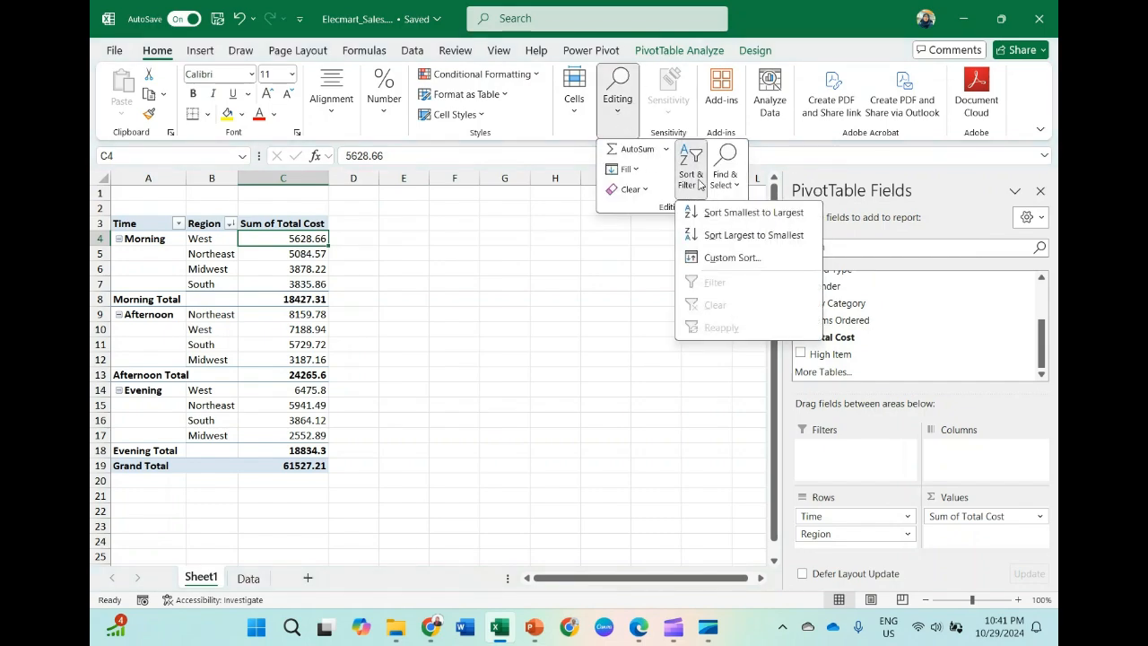
{"action": "left_click", "coordinate": [737, 213]}
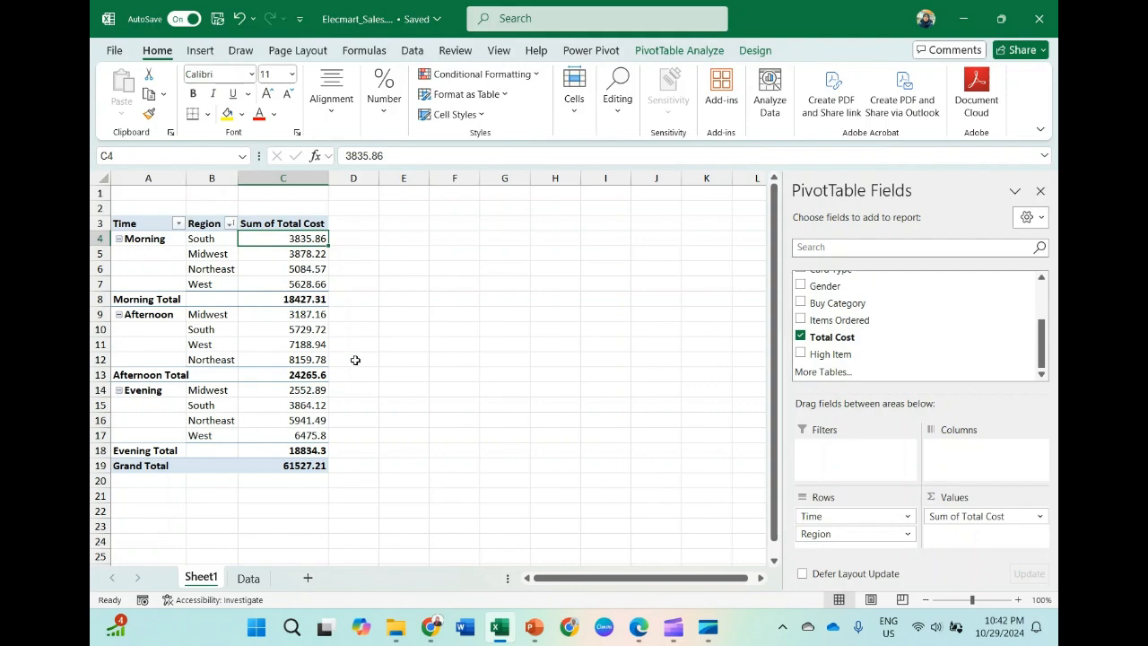
Step: Read slide 28 in PowerPoint on changing field locations, and move the Region field from Rows to Columns in the Excel PivotTable
{"action": "left_click", "coordinate": [535, 631]}
{"action": "left_click", "coordinate": [141, 381]}
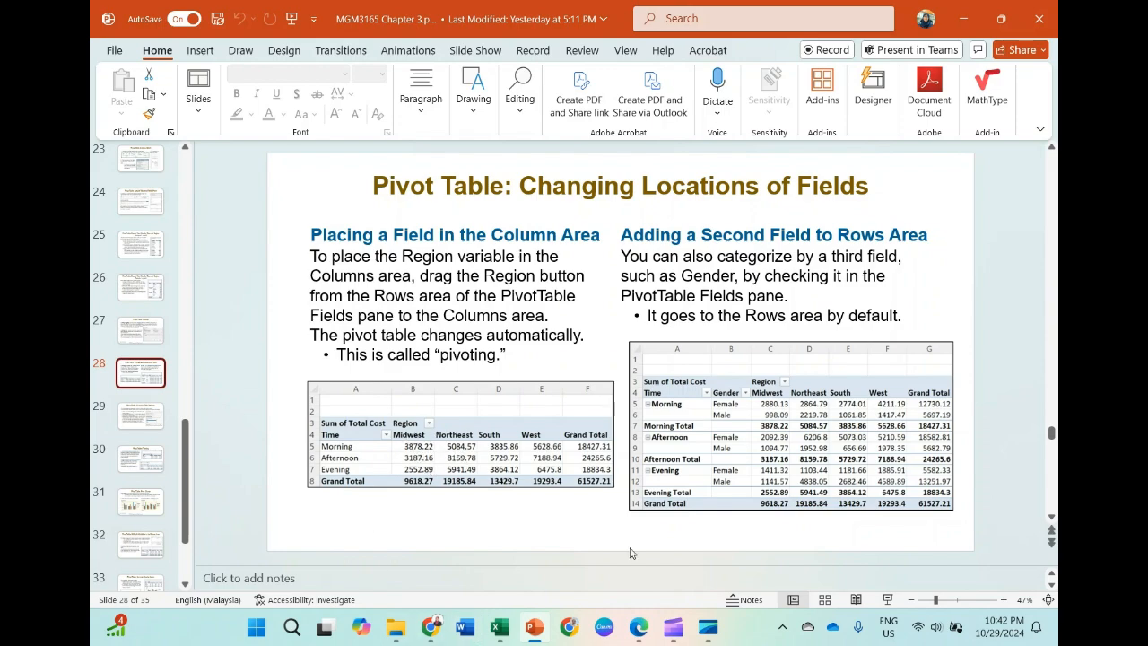
{"action": "left_click", "coordinate": [502, 630]}
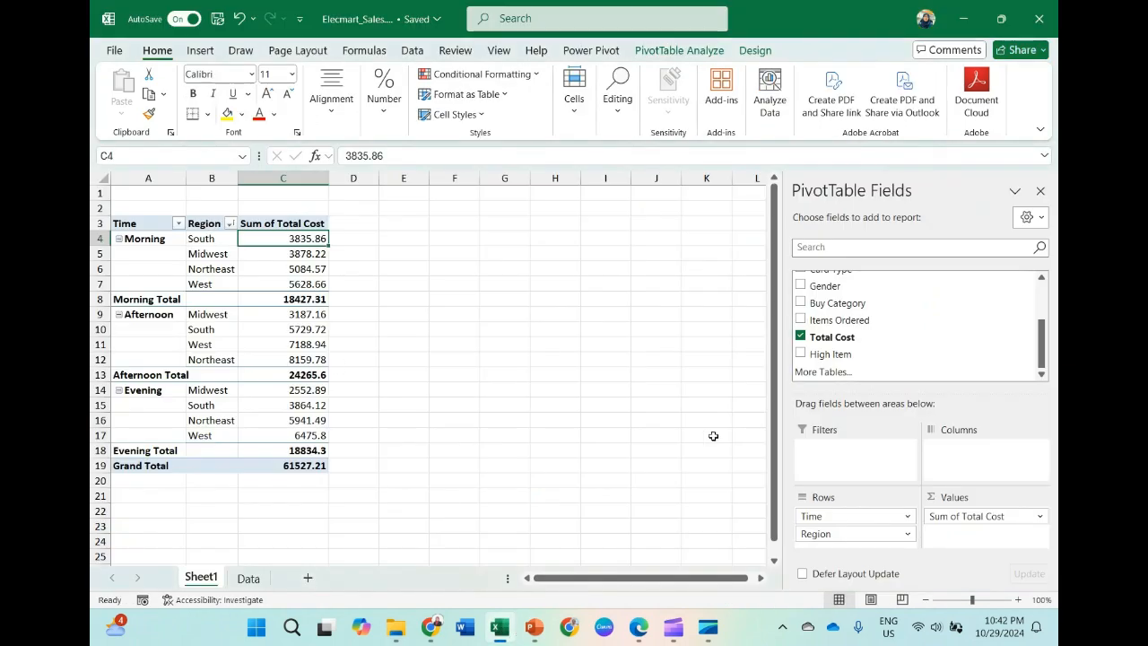
{"action": "left_click_drag", "start_coordinate": [819, 541], "coordinate": [956, 457]}
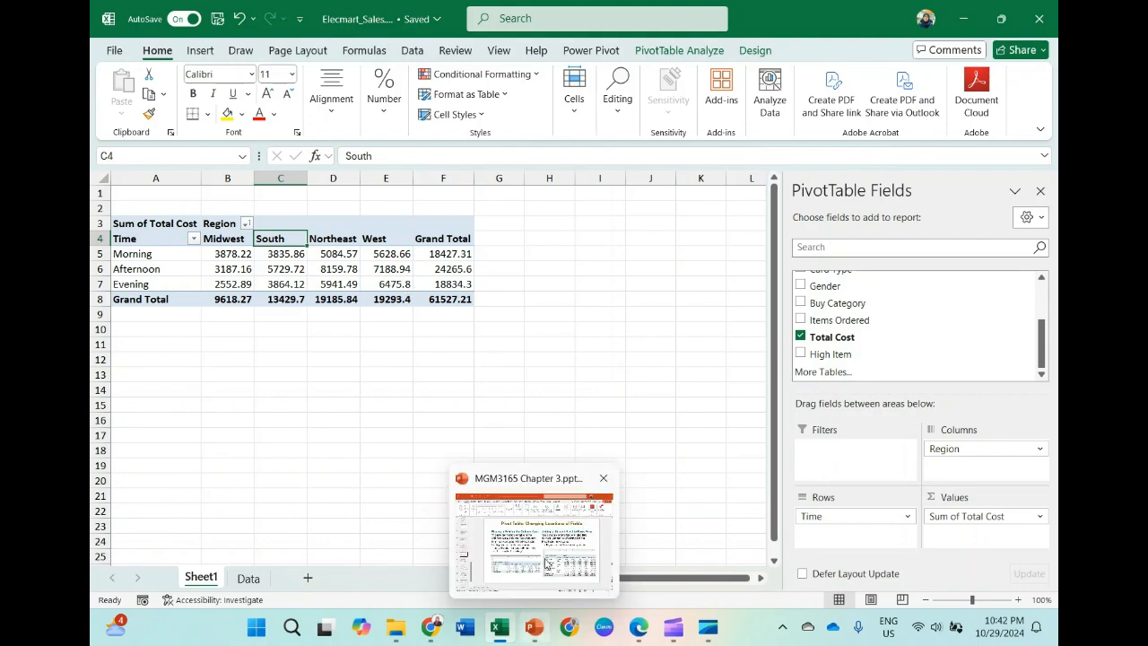
Step: Switch to PowerPoint to check slide 28 on adding a second field to the Rows area, and return to the Excel workbook
{"action": "left_click", "coordinate": [536, 628]}
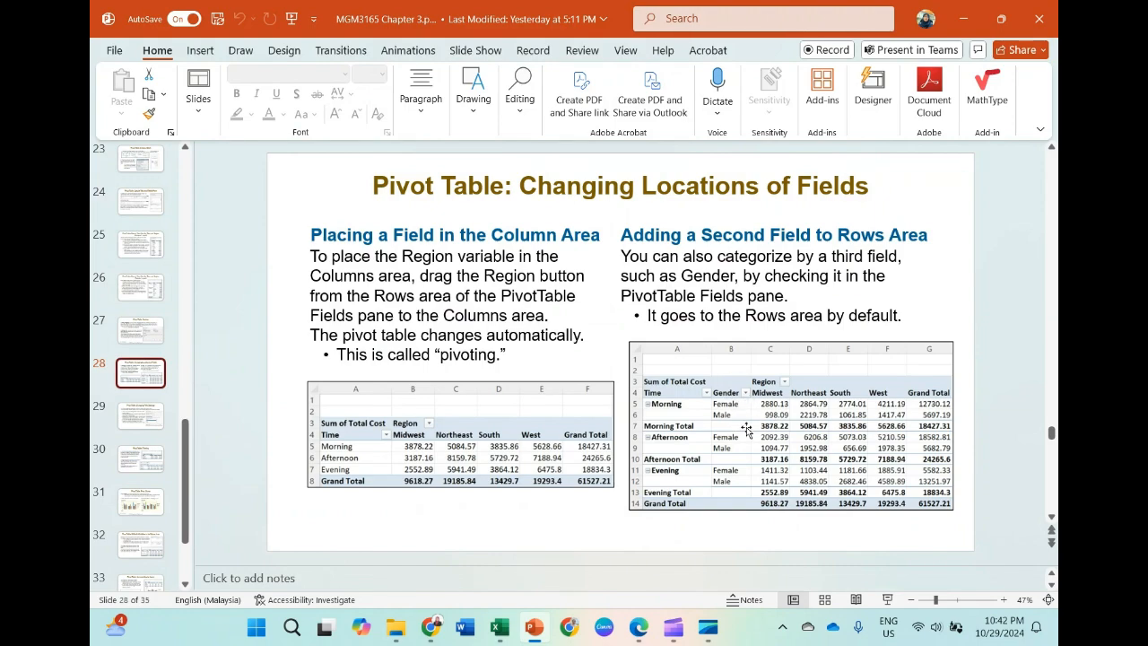
{"action": "mouse_move", "coordinate": [642, 628]}
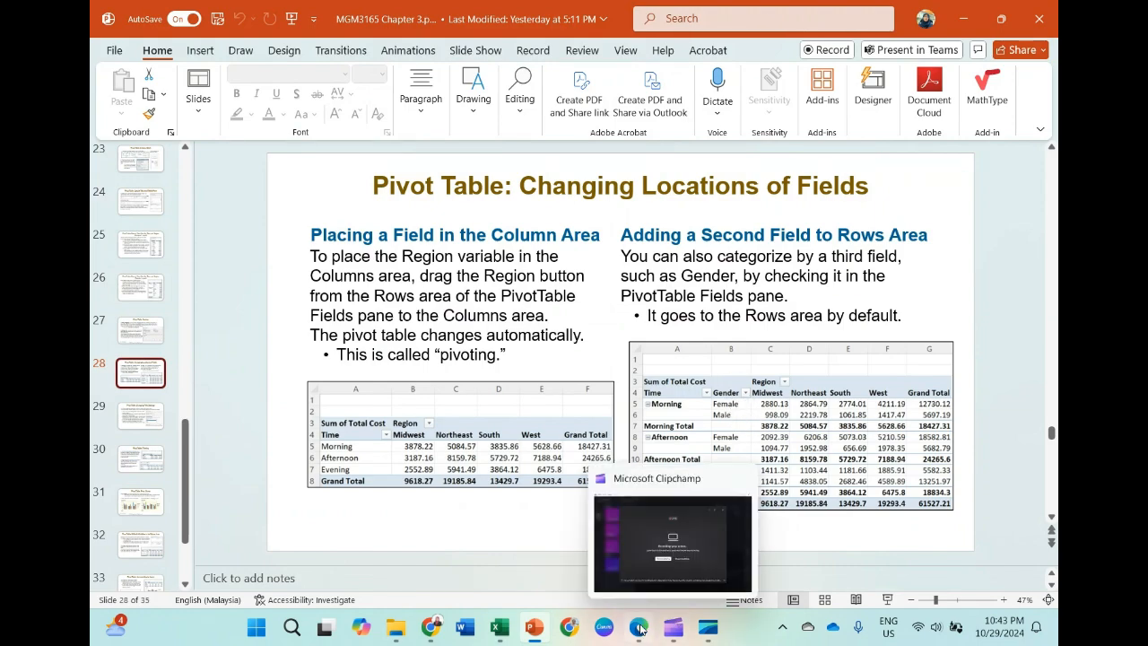
{"action": "mouse_move", "coordinate": [505, 633]}
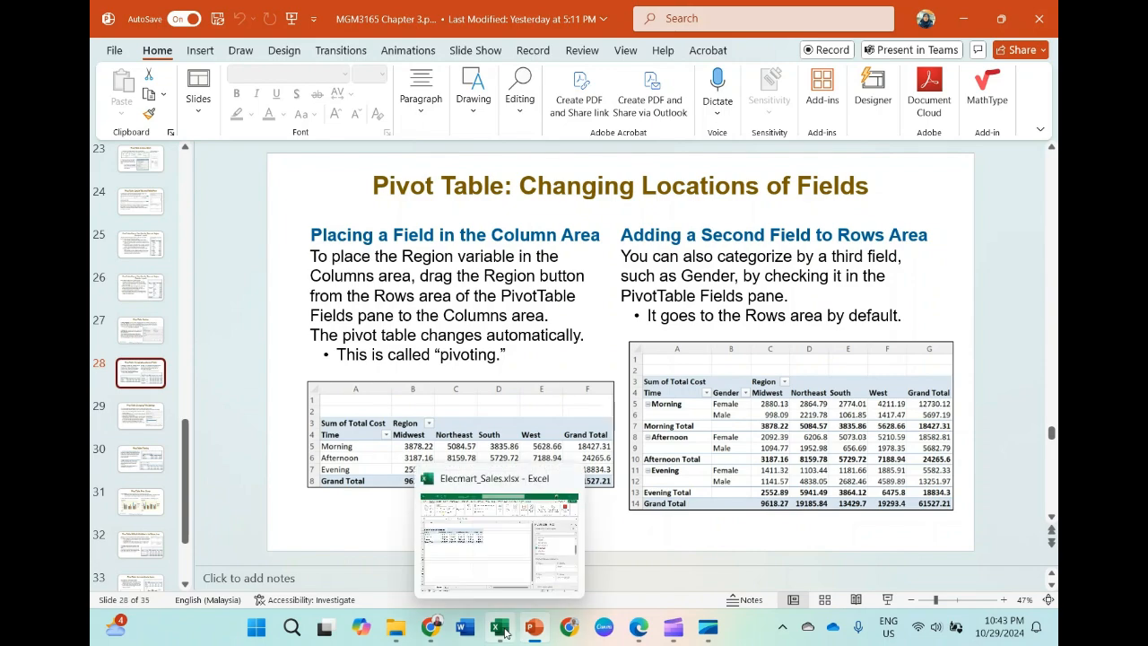
{"action": "left_click", "coordinate": [480, 545]}
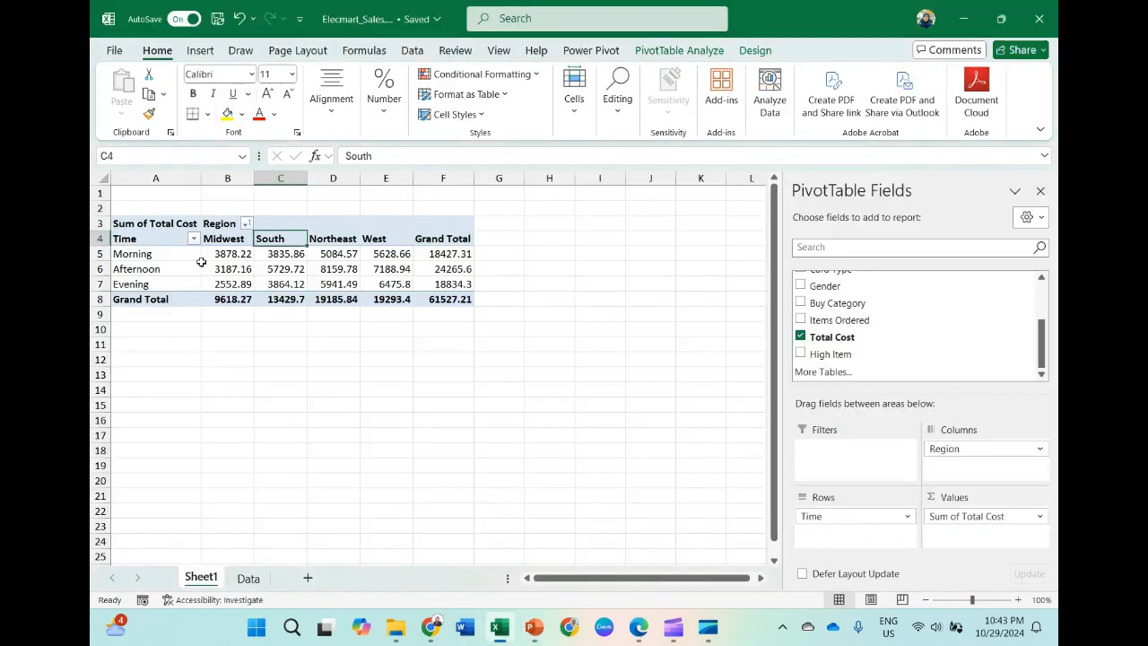
Step: Select the Morning, Afternoon and Evening row labels in the PivotTable
{"action": "left_click", "coordinate": [169, 258]}
{"action": "left_click", "coordinate": [169, 258]}
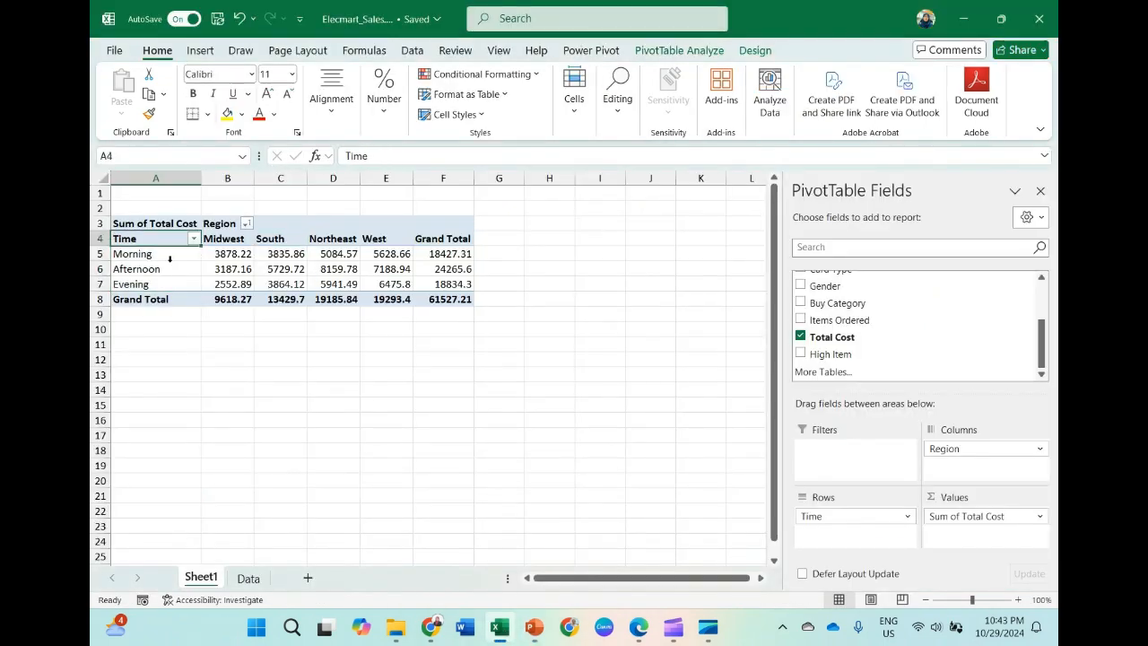
{"action": "left_click", "coordinate": [169, 258]}
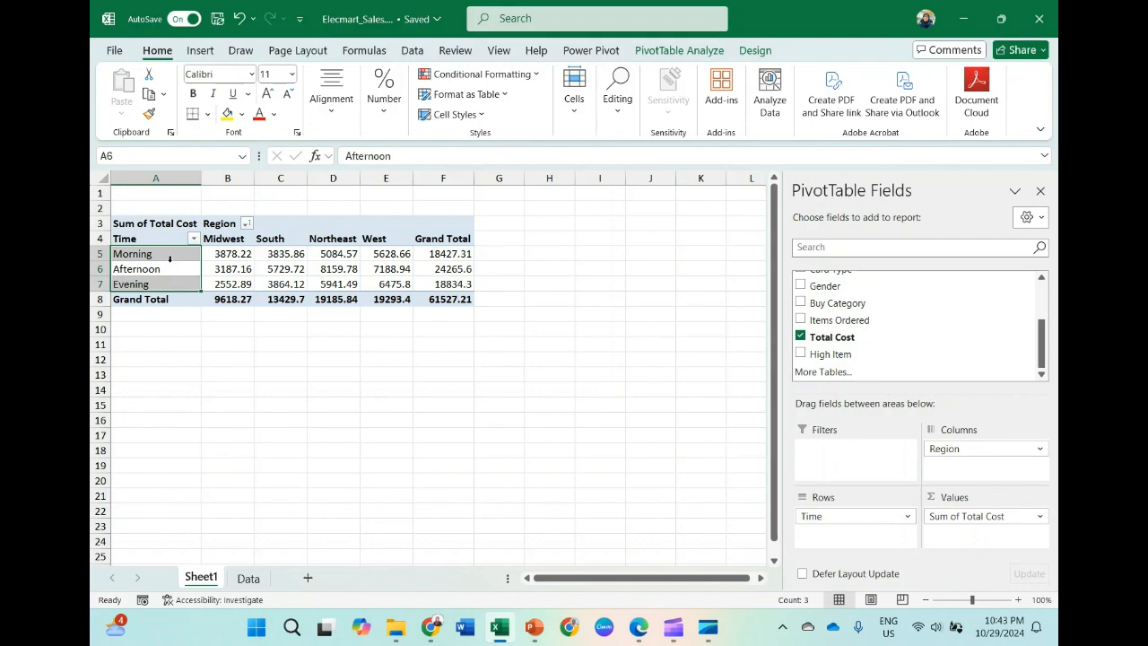
Step: Add the Gender field to the PivotTable's Rows area and show the report in Compact Form
{"action": "left_click", "coordinate": [798, 286]}
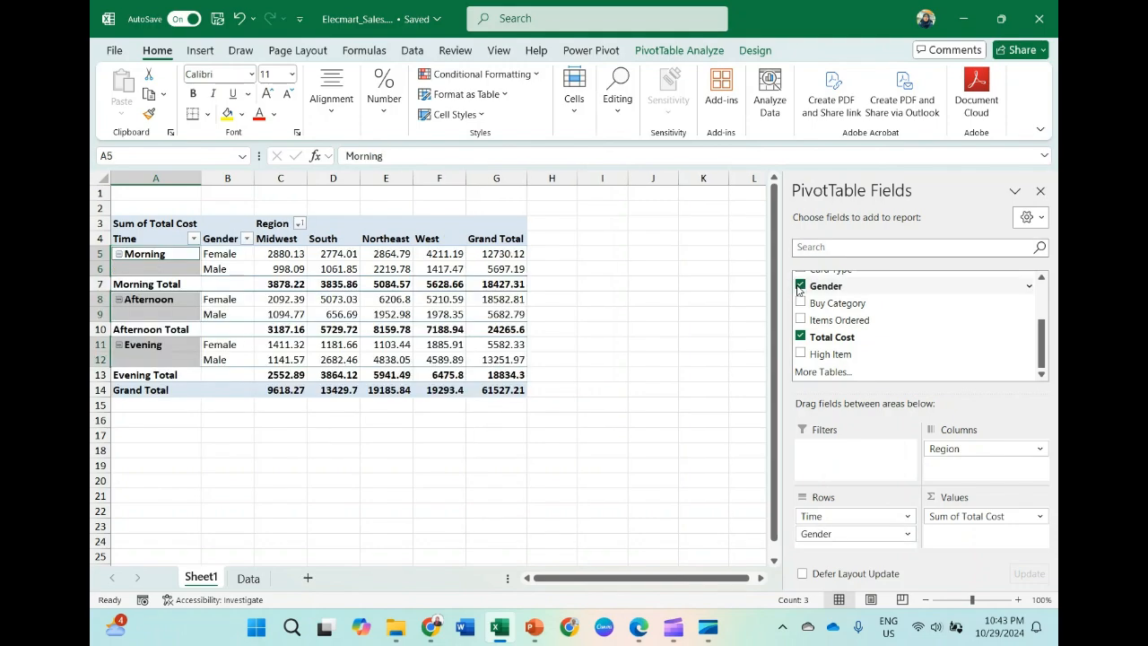
{"action": "left_click", "coordinate": [233, 254]}
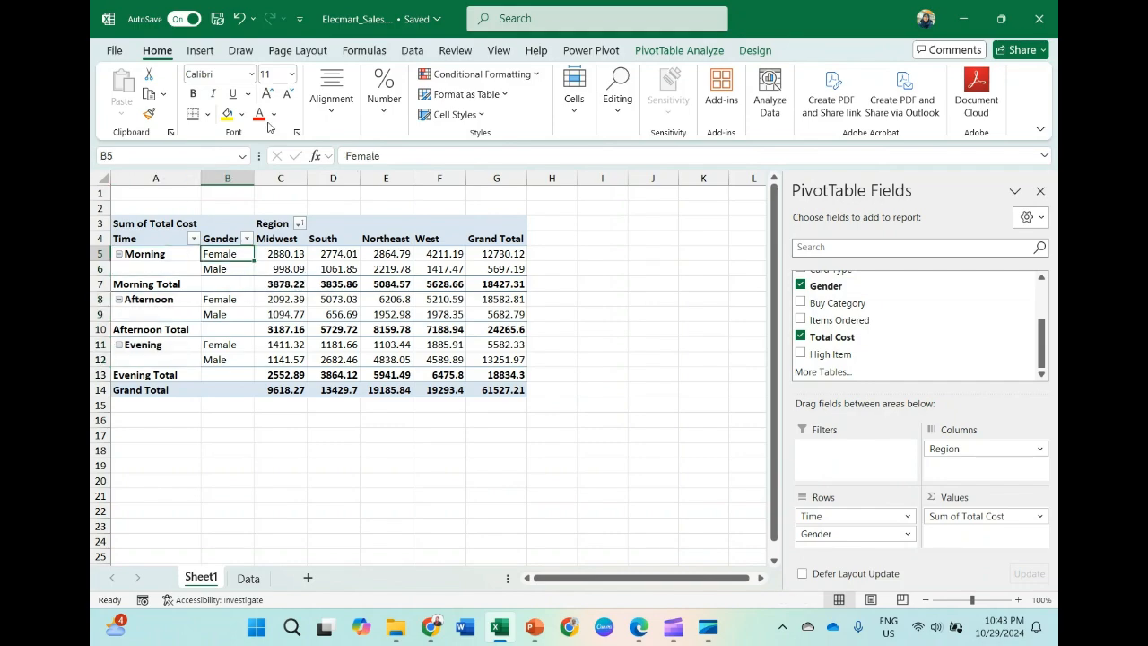
{"action": "left_click", "coordinate": [758, 54]}
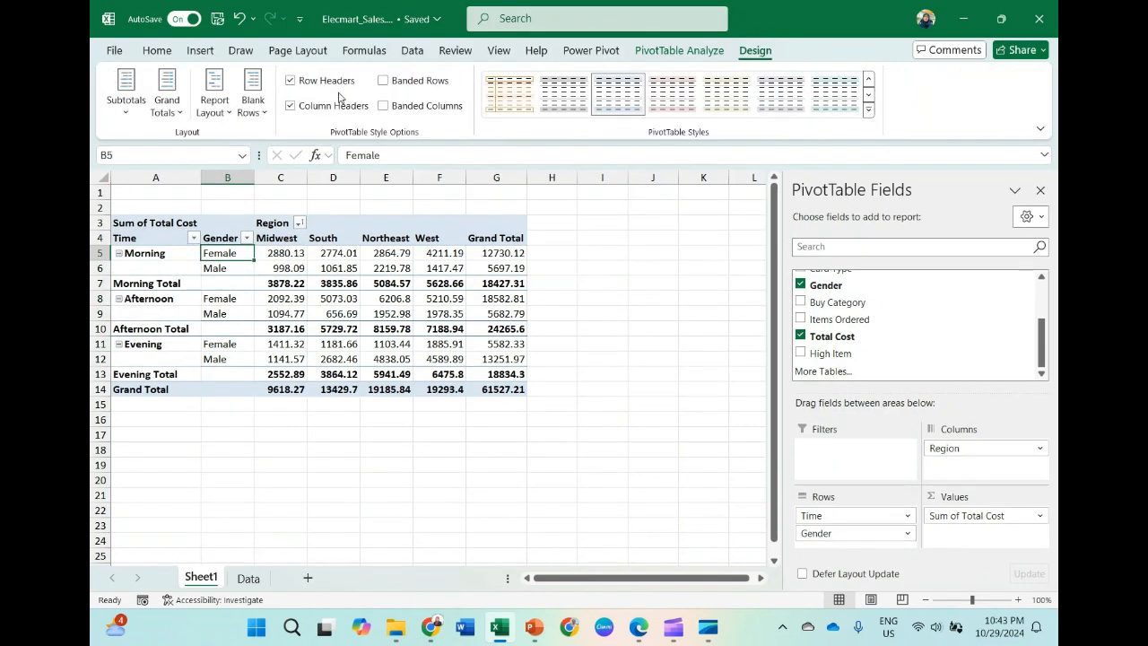
{"action": "left_click", "coordinate": [224, 109]}
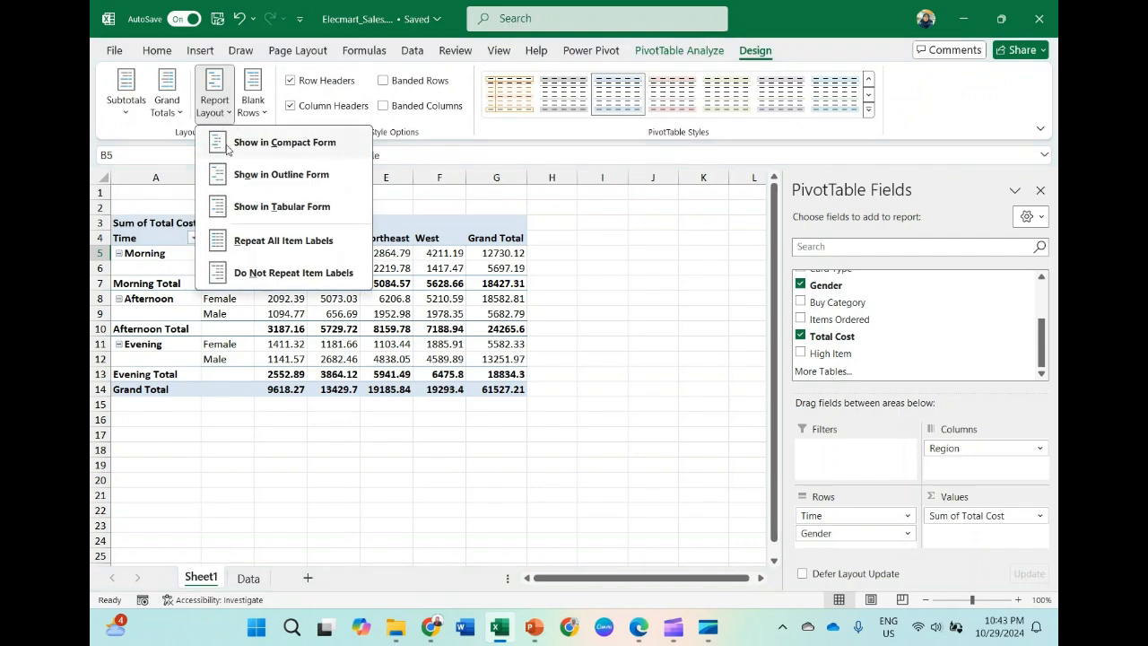
{"action": "left_click", "coordinate": [269, 142]}
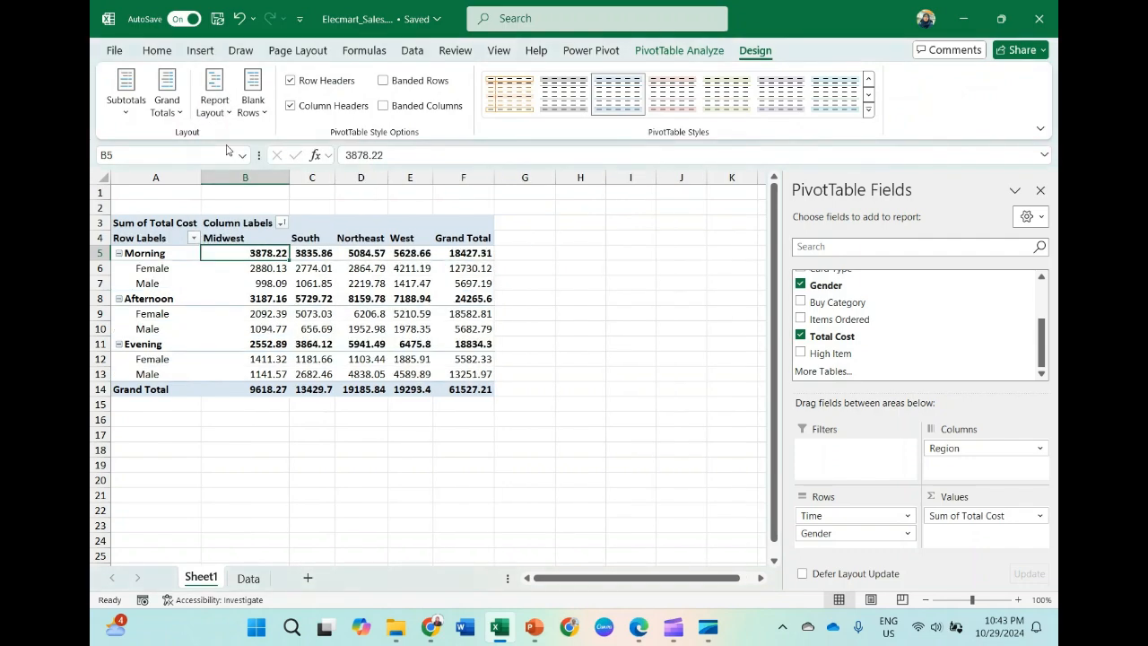
Step: Show all PivotTable subtotals at the bottom of each group
{"action": "left_click", "coordinate": [228, 112]}
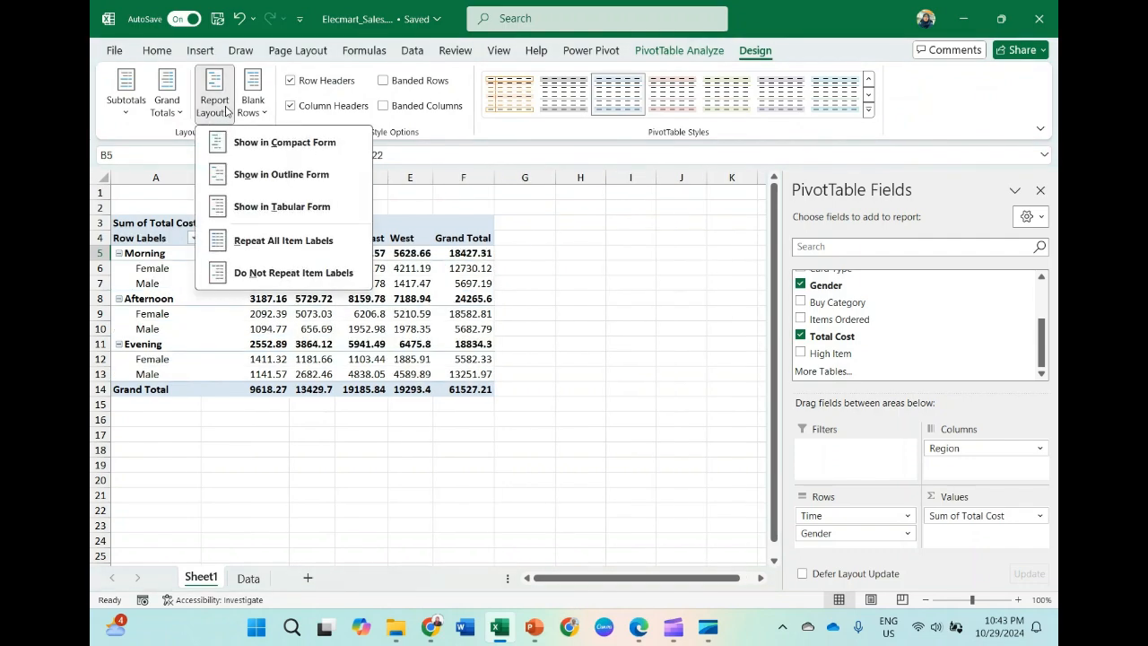
{"action": "left_click", "coordinate": [228, 111]}
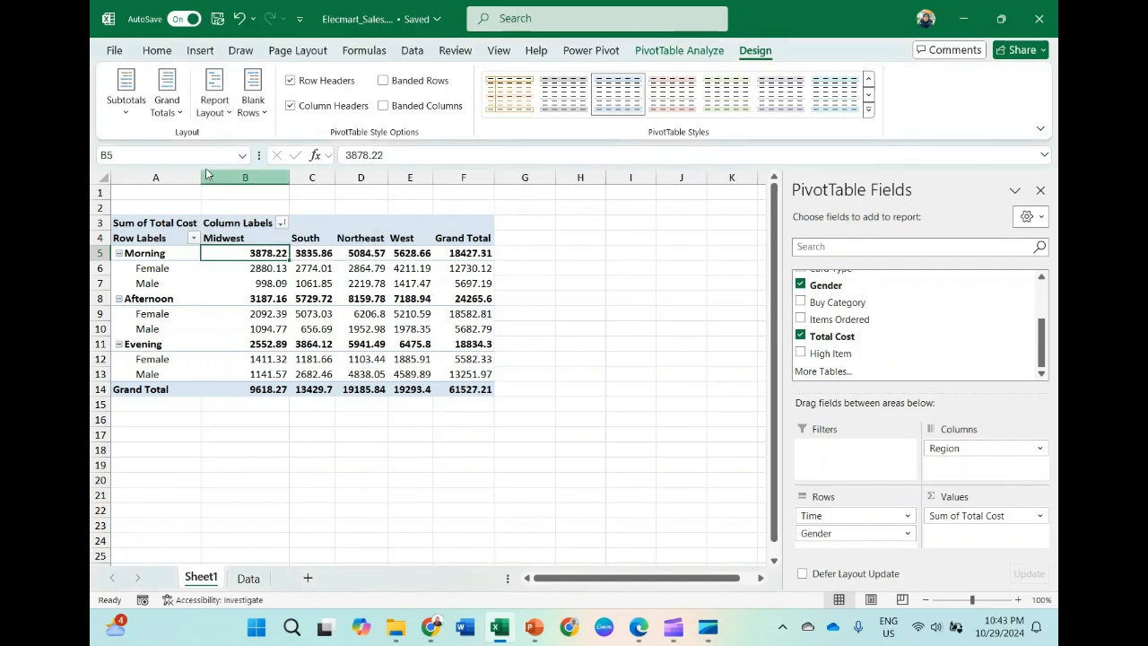
{"action": "left_click", "coordinate": [134, 109]}
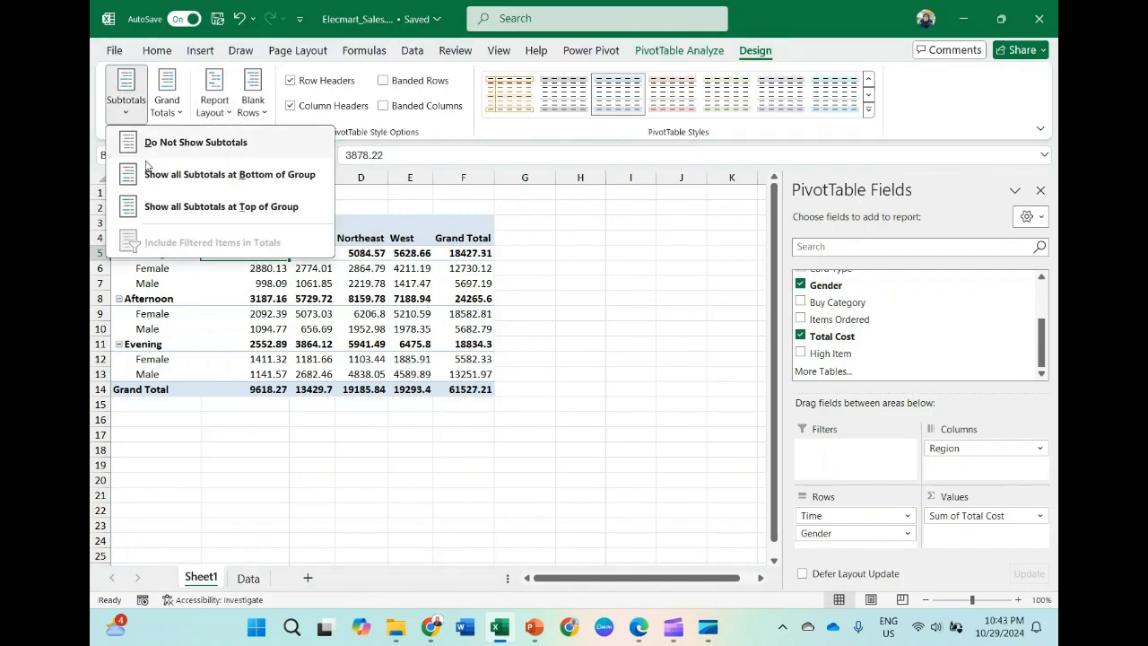
{"action": "left_click", "coordinate": [155, 176]}
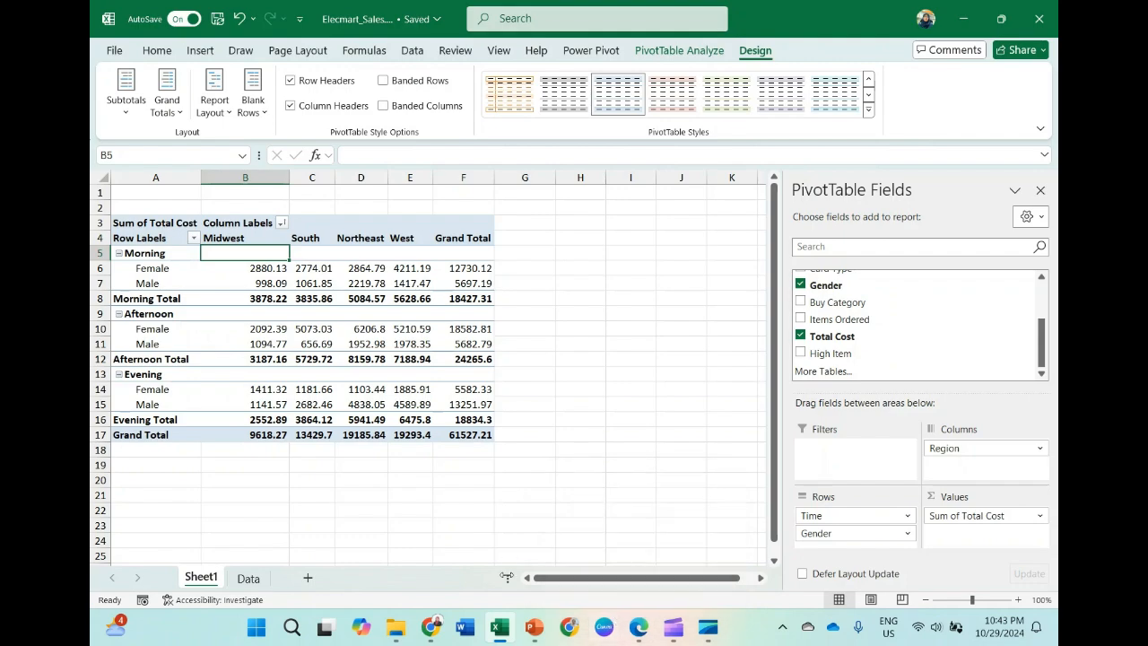
Step: Switch to PowerPoint to read slide 29 on changing field settings, and return to the Excel workbook
{"action": "left_click", "coordinate": [537, 632]}
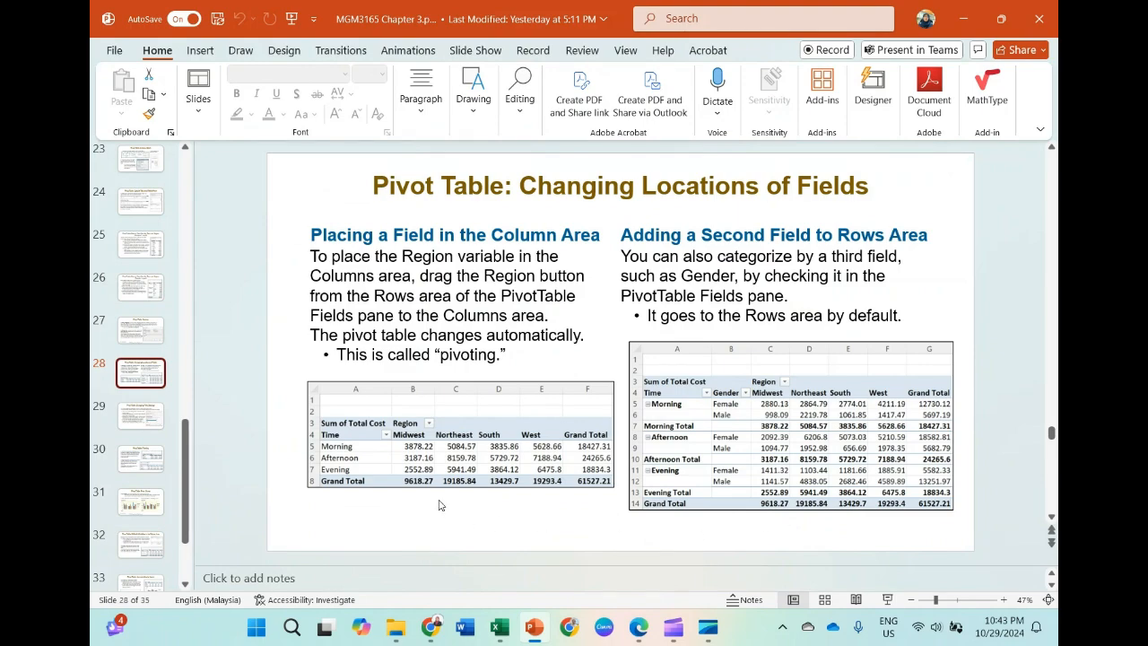
{"action": "left_click", "coordinate": [147, 412]}
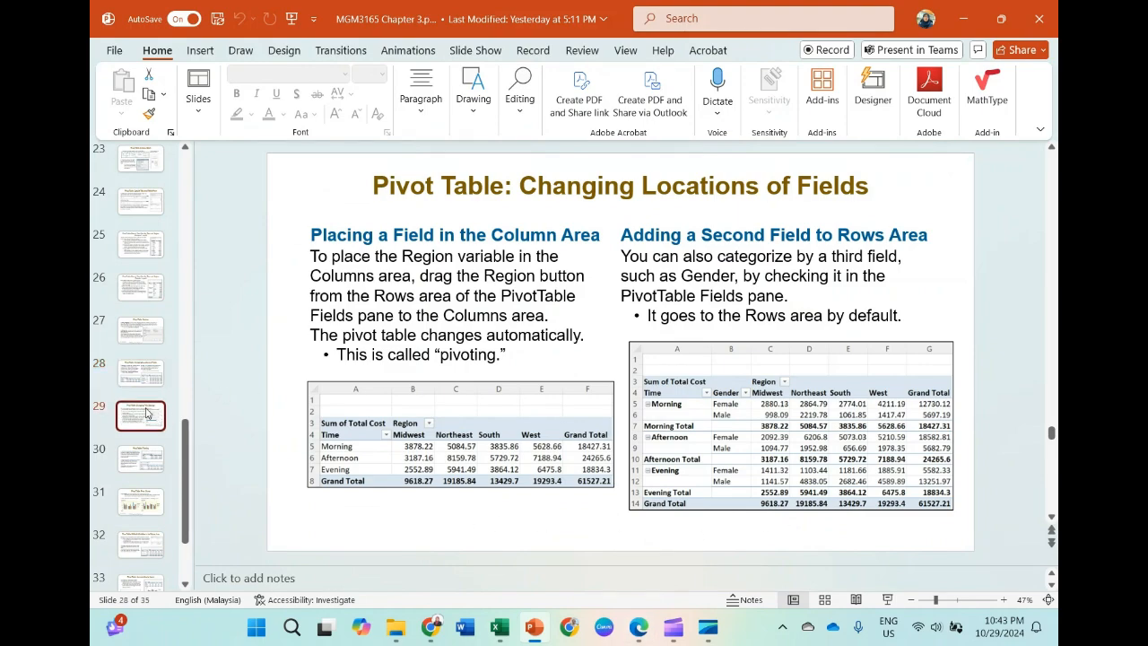
{"action": "mouse_move", "coordinate": [672, 638]}
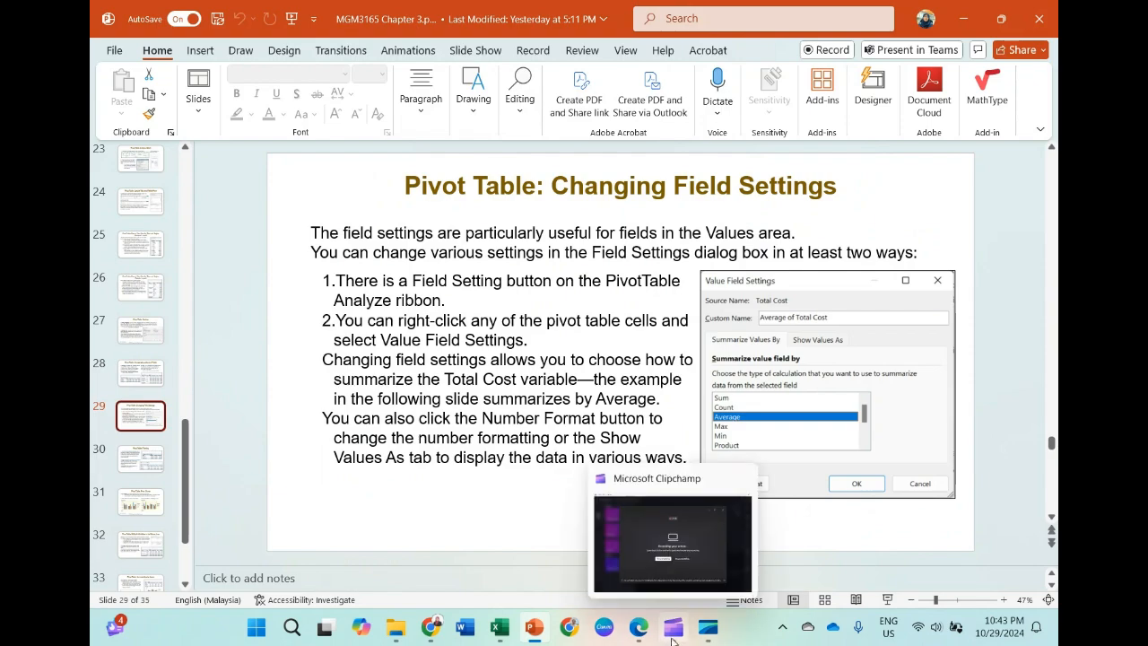
{"action": "left_click", "coordinate": [679, 347]}
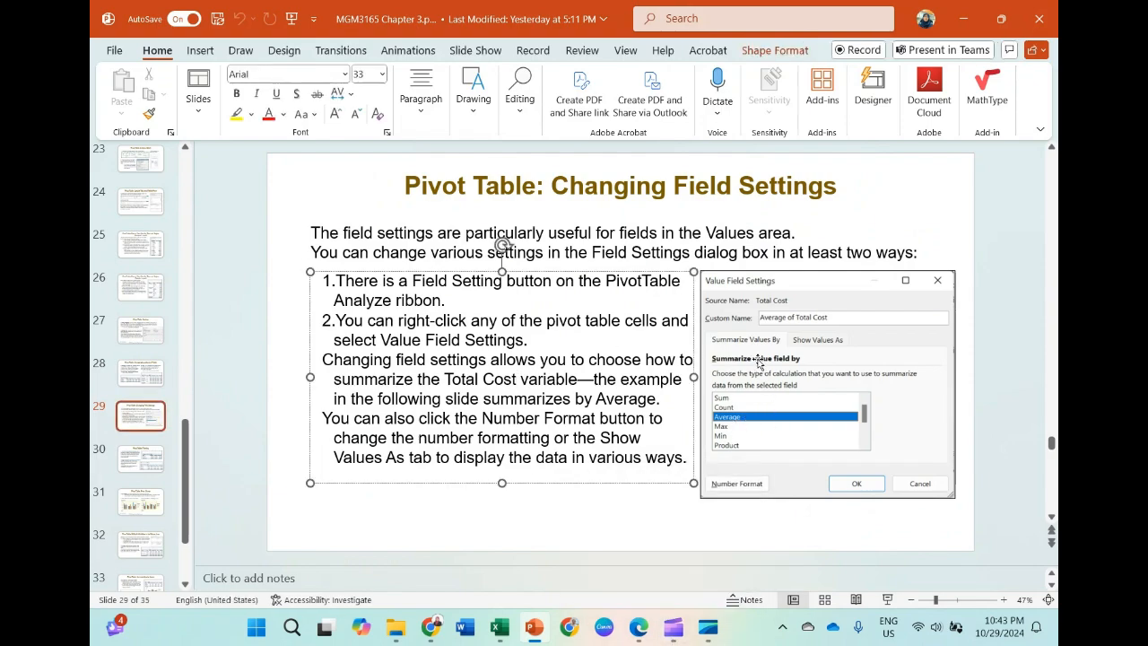
{"action": "left_click", "coordinate": [140, 461]}
{"action": "left_click", "coordinate": [141, 415]}
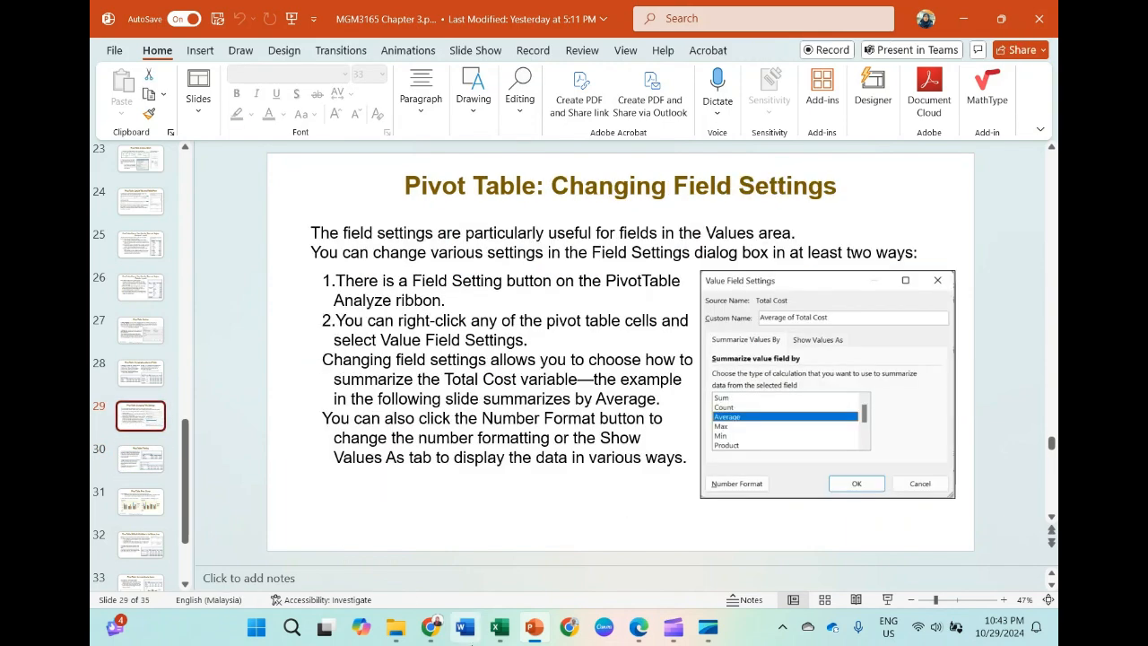
{"action": "left_click", "coordinate": [501, 625]}
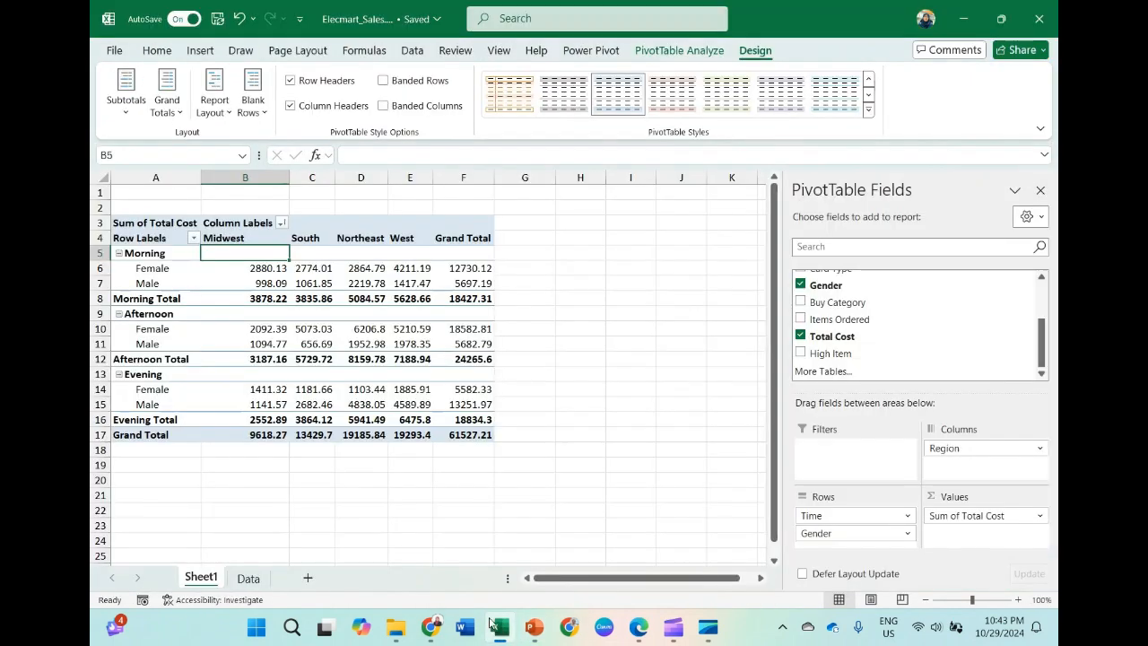
Step: Summarize the PivotTable's Total Cost values by Average instead of Sum
{"action": "left_click", "coordinate": [263, 271]}
{"action": "right_click", "coordinate": [264, 272]}
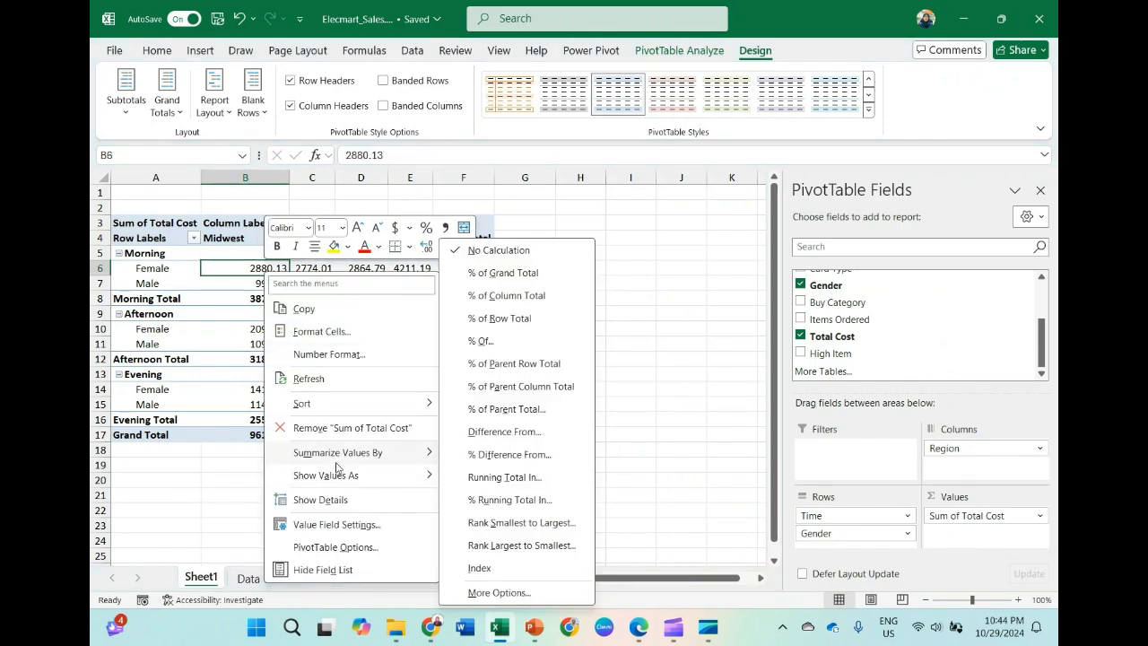
{"action": "mouse_move", "coordinate": [337, 459]}
{"action": "left_click", "coordinate": [485, 477]}
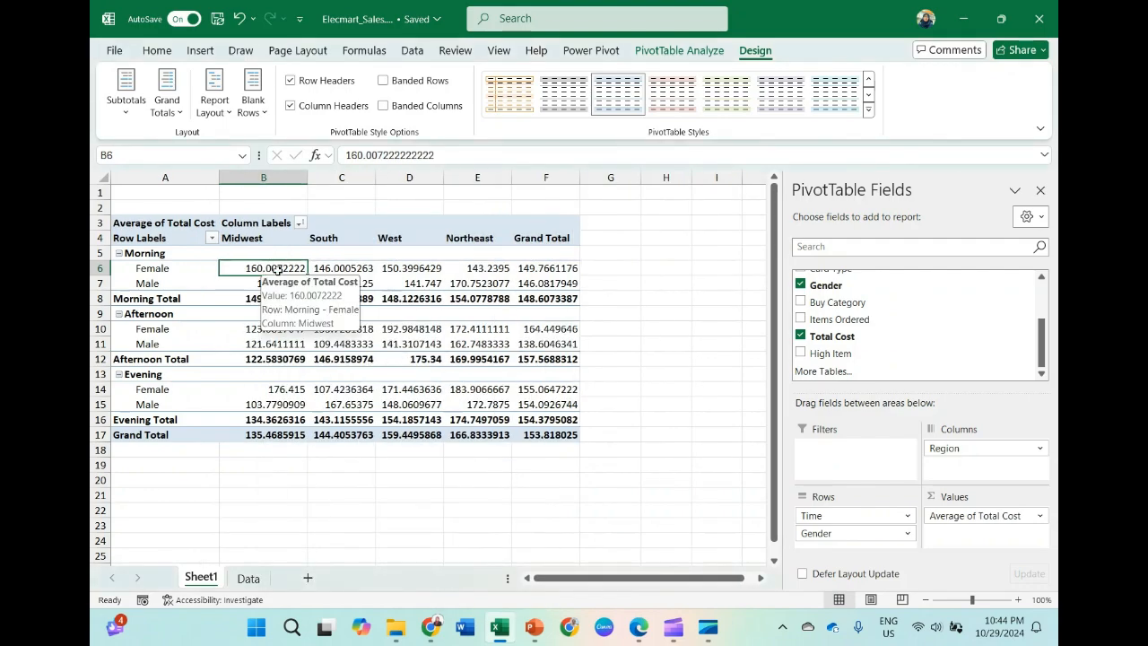
Step: Format all the PivotTable's average cost values, including the totals, with two decimal places
{"action": "left_click", "coordinate": [551, 432]}
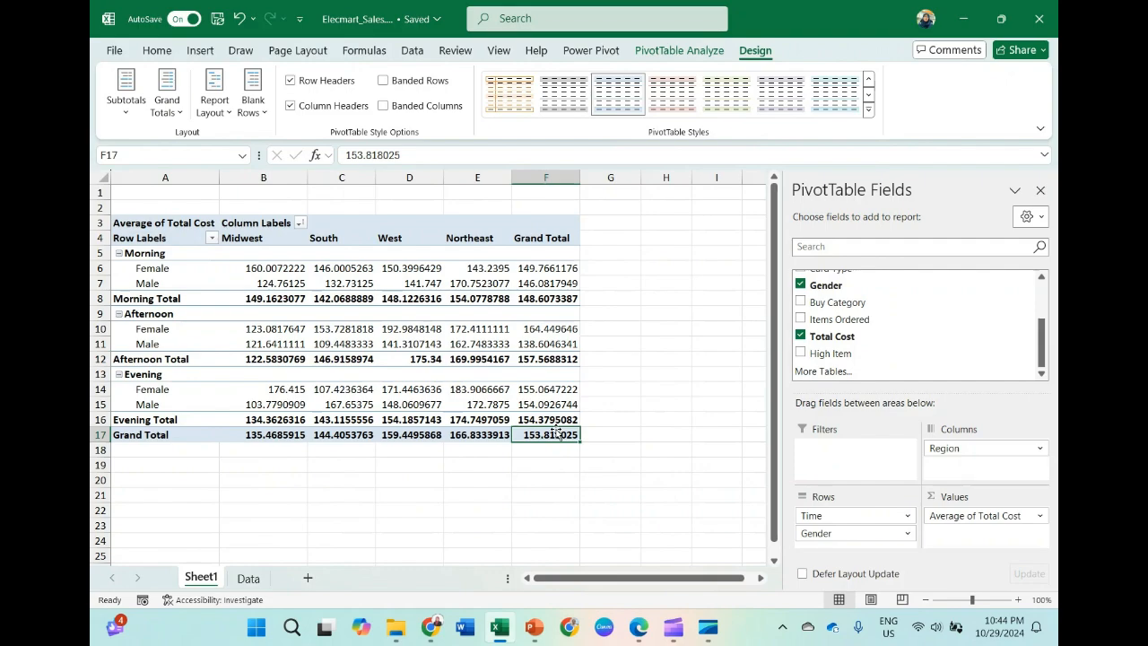
{"action": "left_click", "coordinate": [281, 269], "text": "shift"}
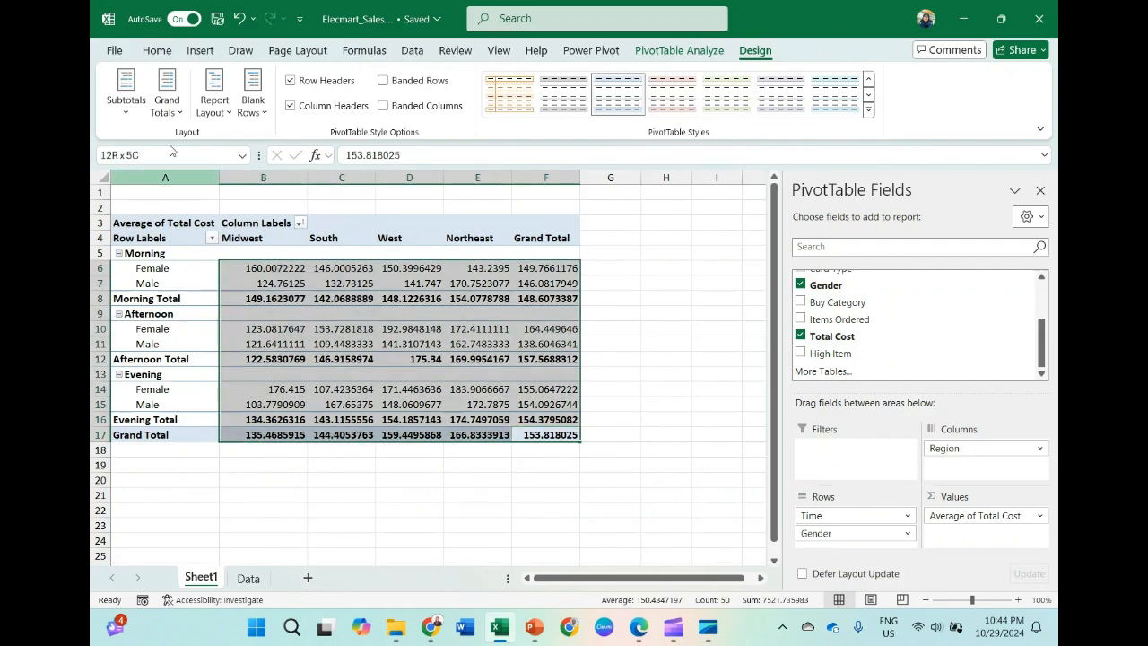
{"action": "left_click", "coordinate": [156, 50]}
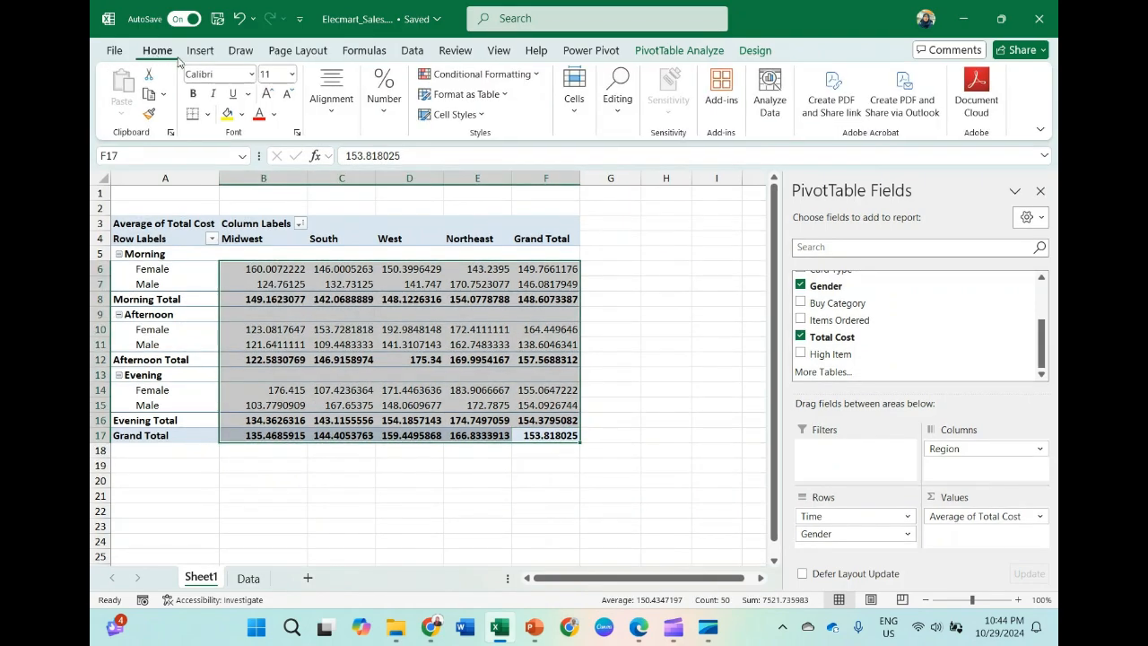
{"action": "left_click", "coordinate": [383, 94]}
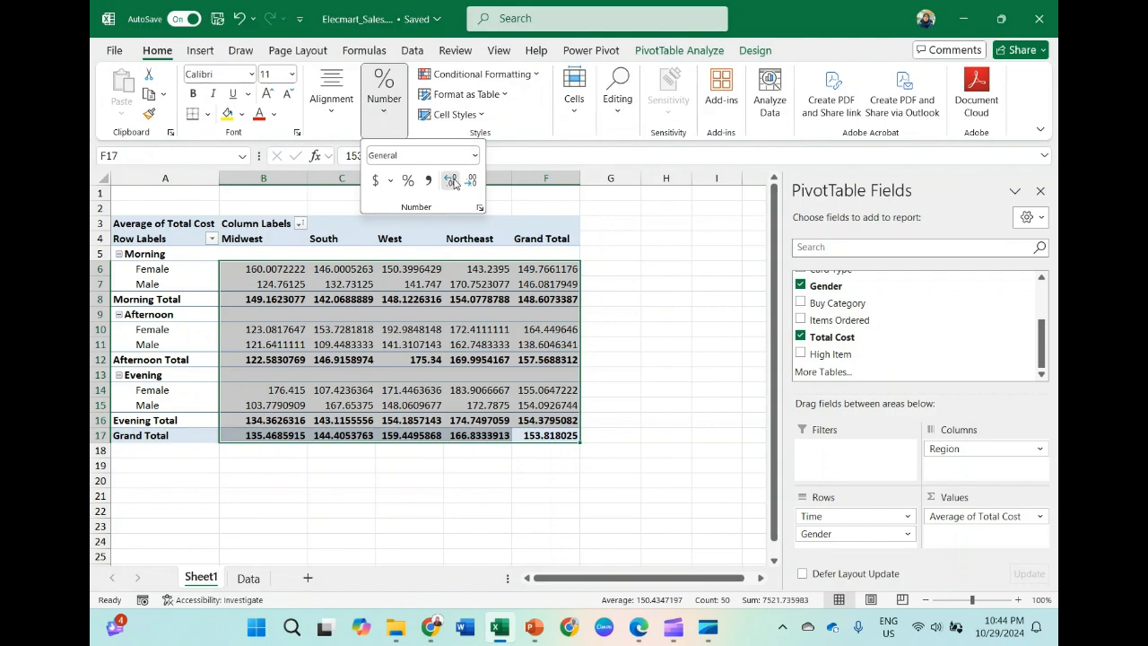
{"action": "left_click", "coordinate": [450, 180]}
{"action": "left_click", "coordinate": [469, 184]}
{"action": "left_click", "coordinate": [469, 184]}
{"action": "left_click", "coordinate": [470, 184]}
{"action": "left_click", "coordinate": [470, 184]}
{"action": "left_click", "coordinate": [470, 185]}
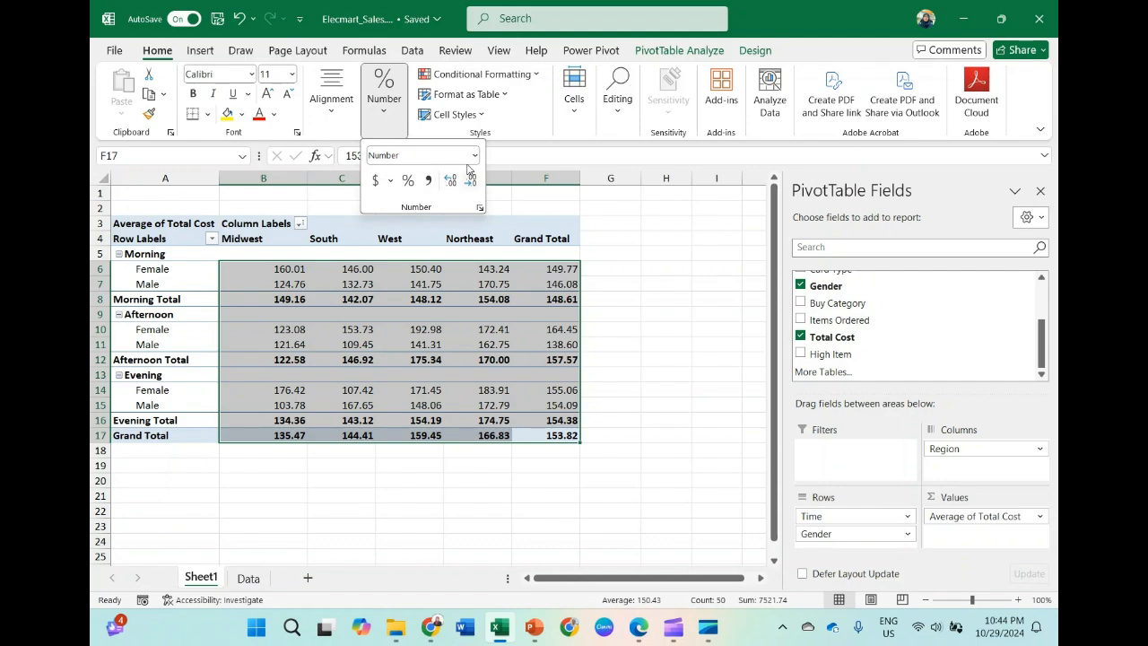
{"action": "left_click", "coordinate": [452, 358]}
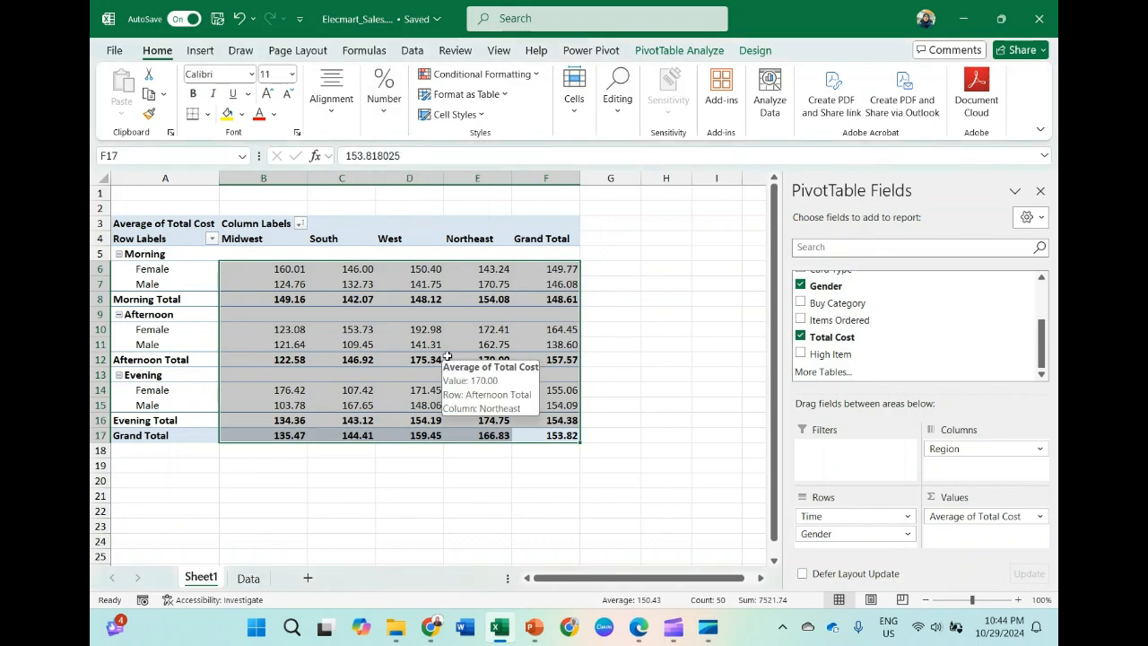
{"action": "left_click", "coordinate": [286, 269]}
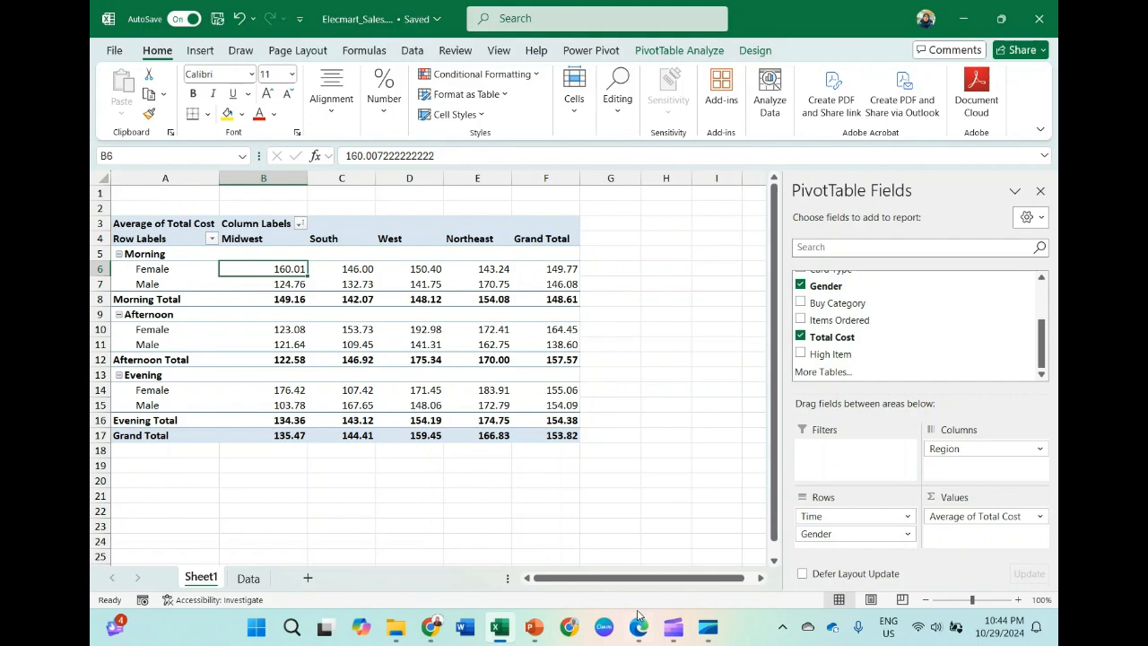
Step: Switch to PowerPoint to read slide 30 on PivotTable filtering, and return to the Excel workbook
{"action": "mouse_move", "coordinate": [533, 626]}
{"action": "left_click", "coordinate": [567, 555]}
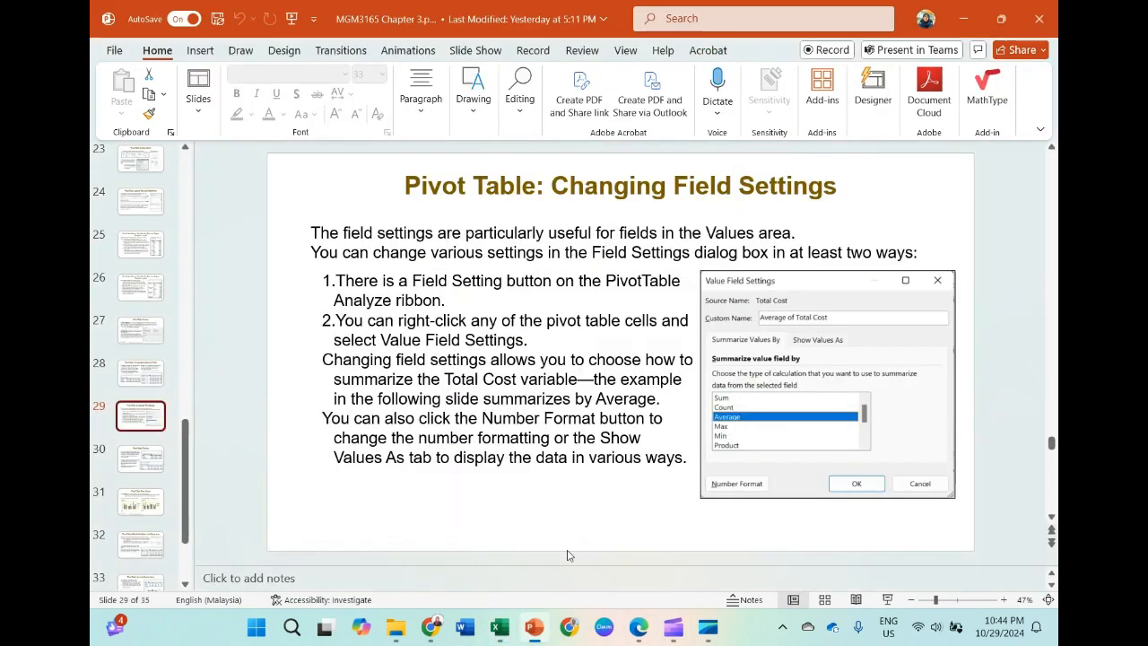
{"action": "left_click", "coordinate": [144, 459]}
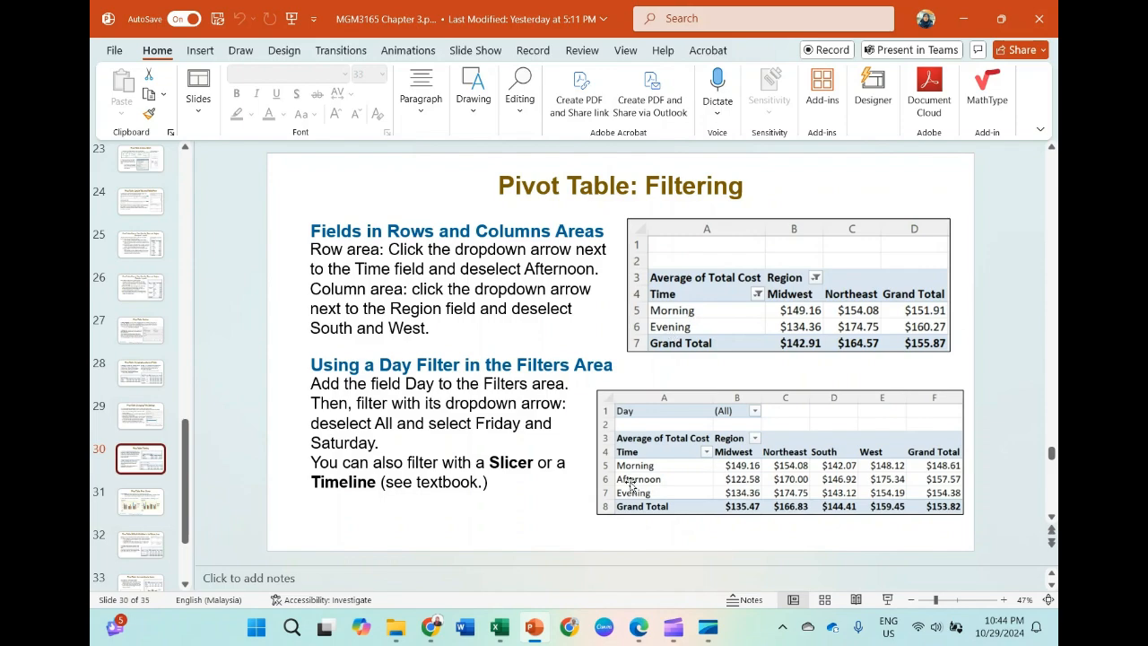
{"action": "left_click", "coordinate": [495, 628]}
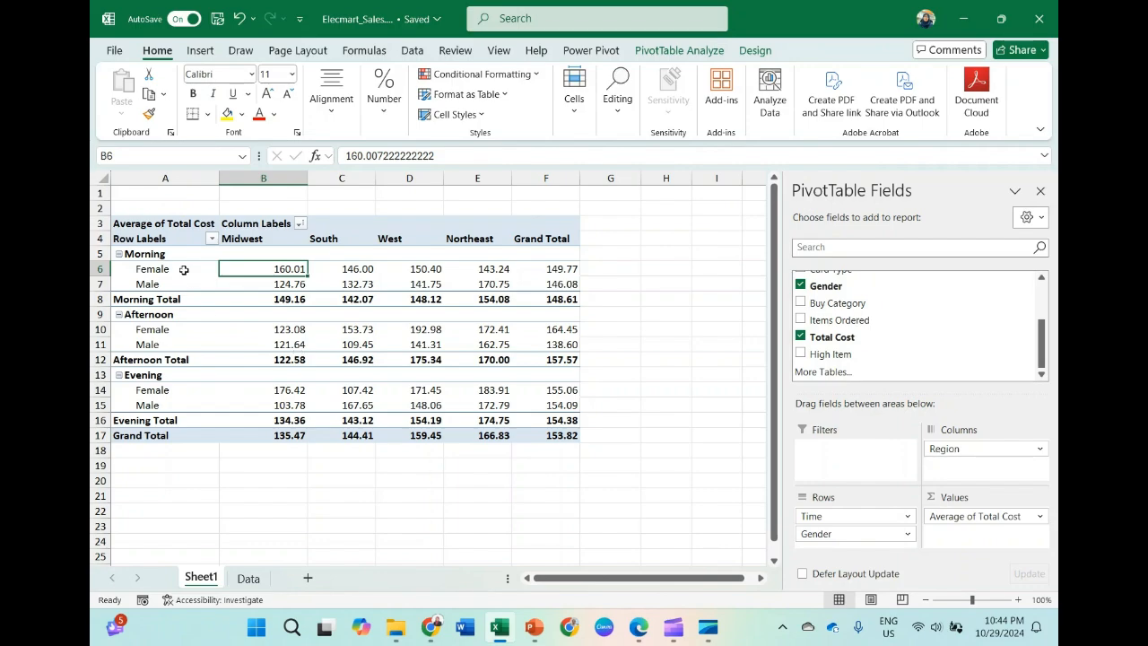
Step: Try filtering Afternoon out of the Time row field, and clear the filter from Time
{"action": "left_click", "coordinate": [128, 314]}
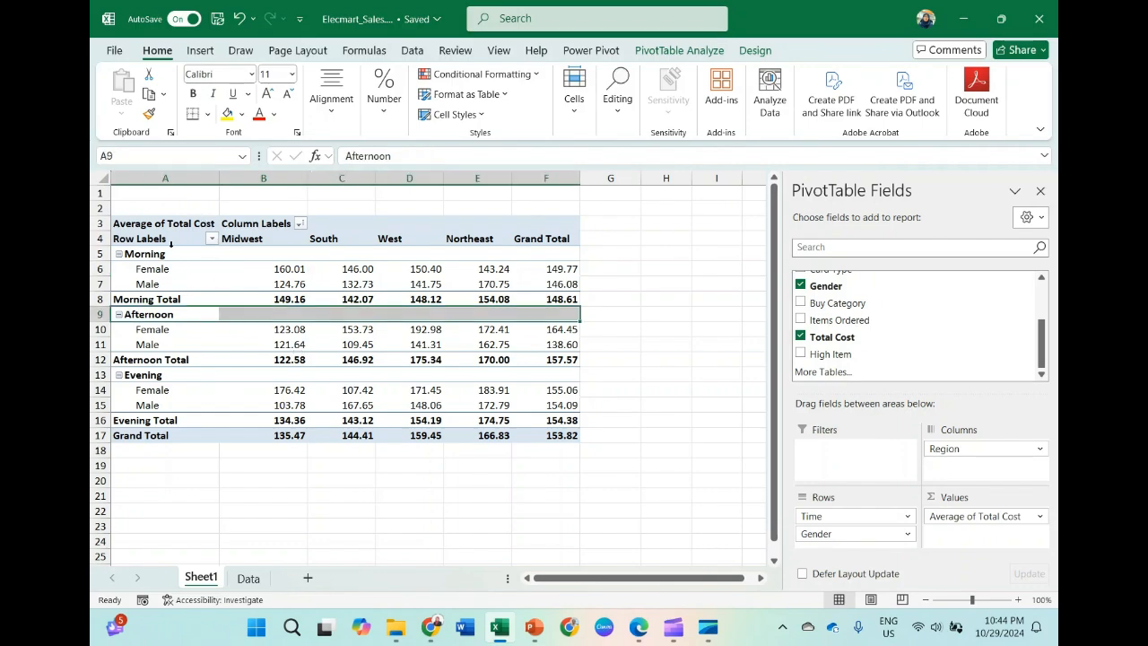
{"action": "left_click", "coordinate": [212, 238]}
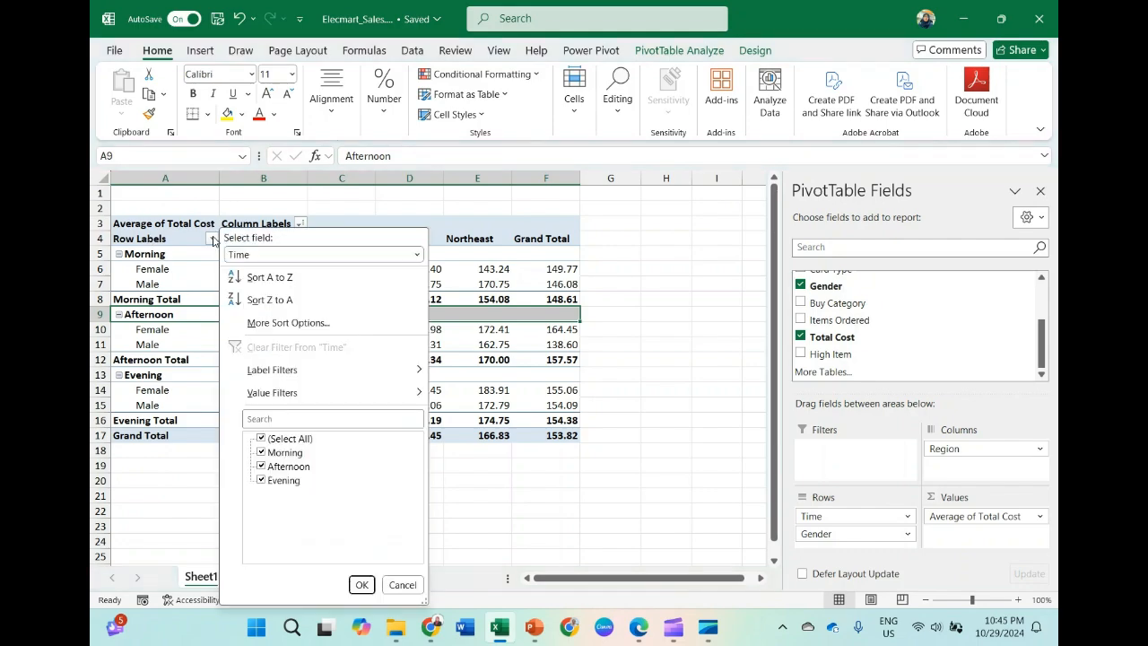
{"action": "left_click", "coordinate": [262, 467]}
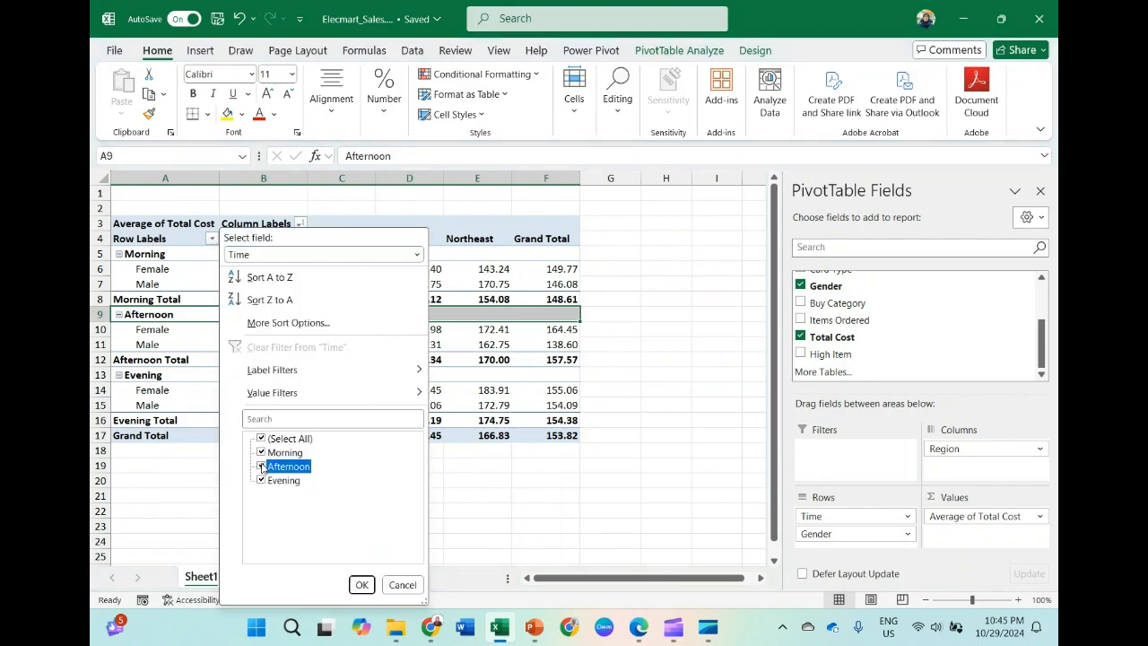
{"action": "left_click", "coordinate": [360, 584]}
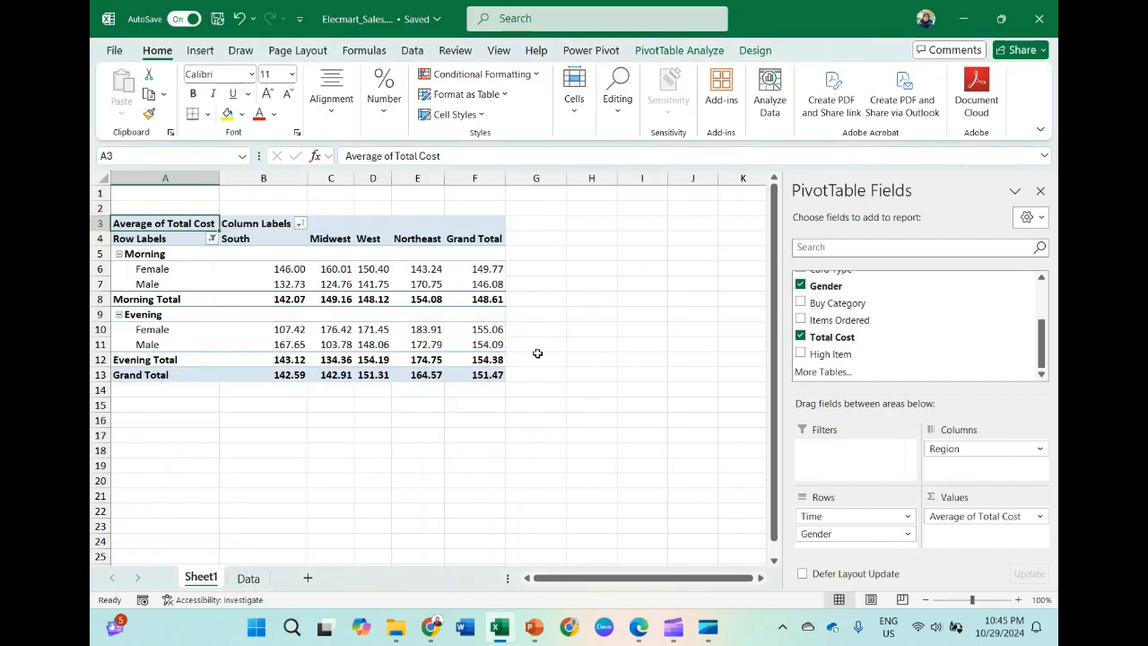
{"action": "left_click", "coordinate": [211, 238]}
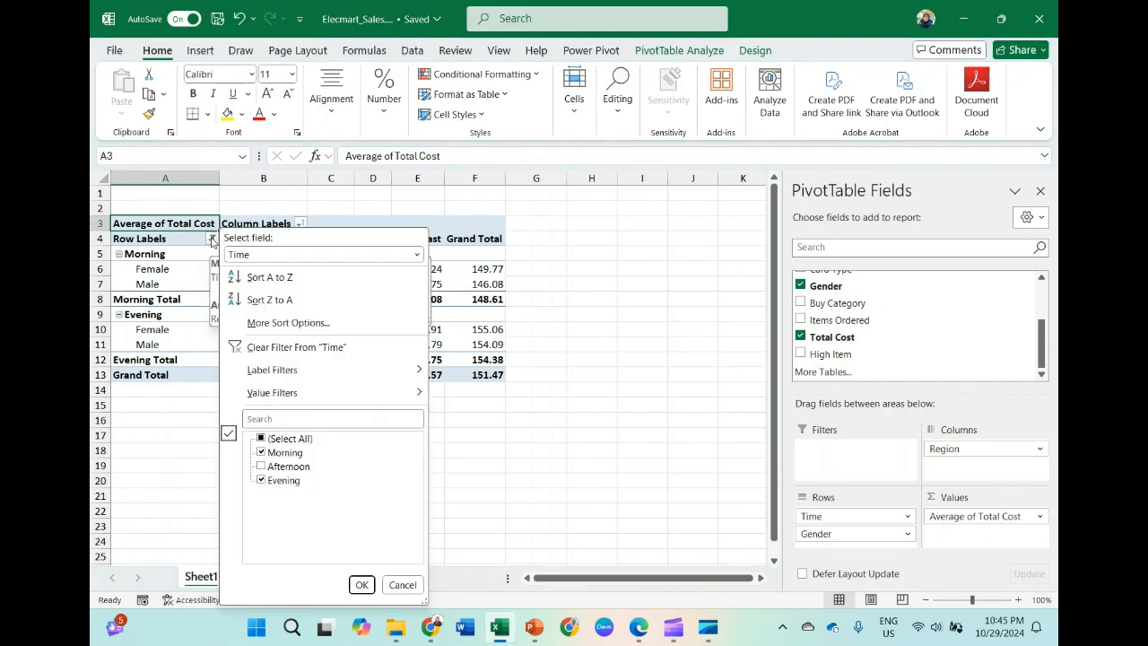
{"action": "left_click", "coordinate": [264, 349]}
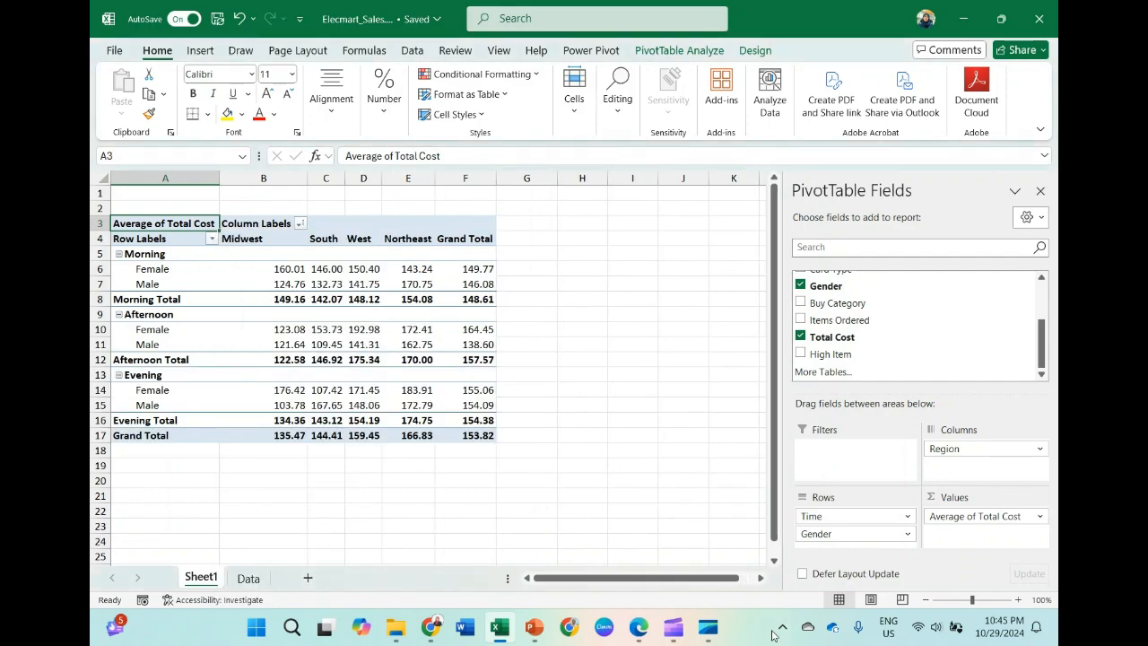
Step: Switch to PowerPoint to check slide 30 on using a Day filter in the Filters area, and return to Excel
{"action": "left_click", "coordinate": [534, 628]}
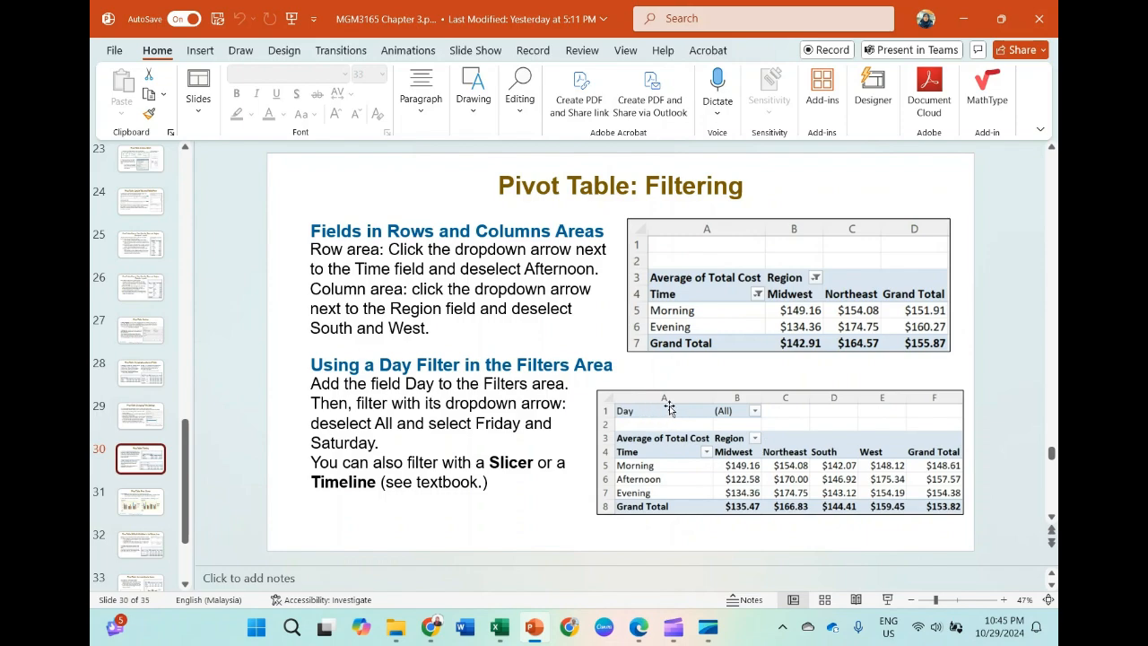
{"action": "left_click", "coordinate": [499, 625]}
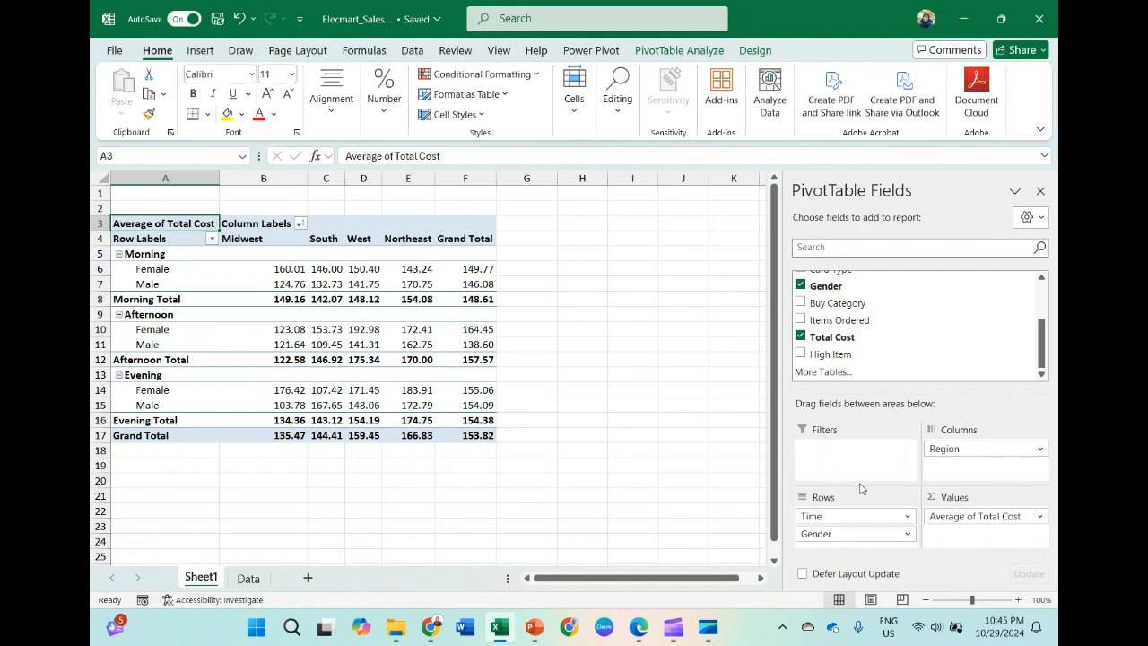
Step: Add the Day field to the PivotTable's Filters area and filter the report to Sun
{"action": "scroll", "coordinate": [809, 310], "scroll_direction": "up", "scroll_amount": 2}
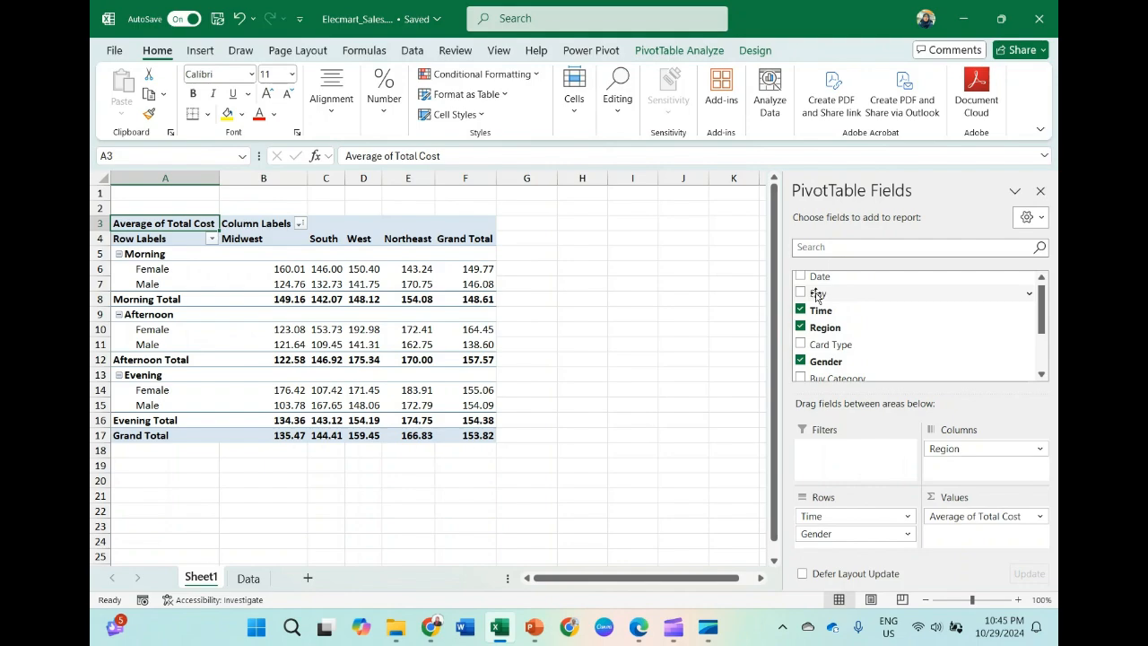
{"action": "left_click_drag", "start_coordinate": [816, 294], "coordinate": [837, 448]}
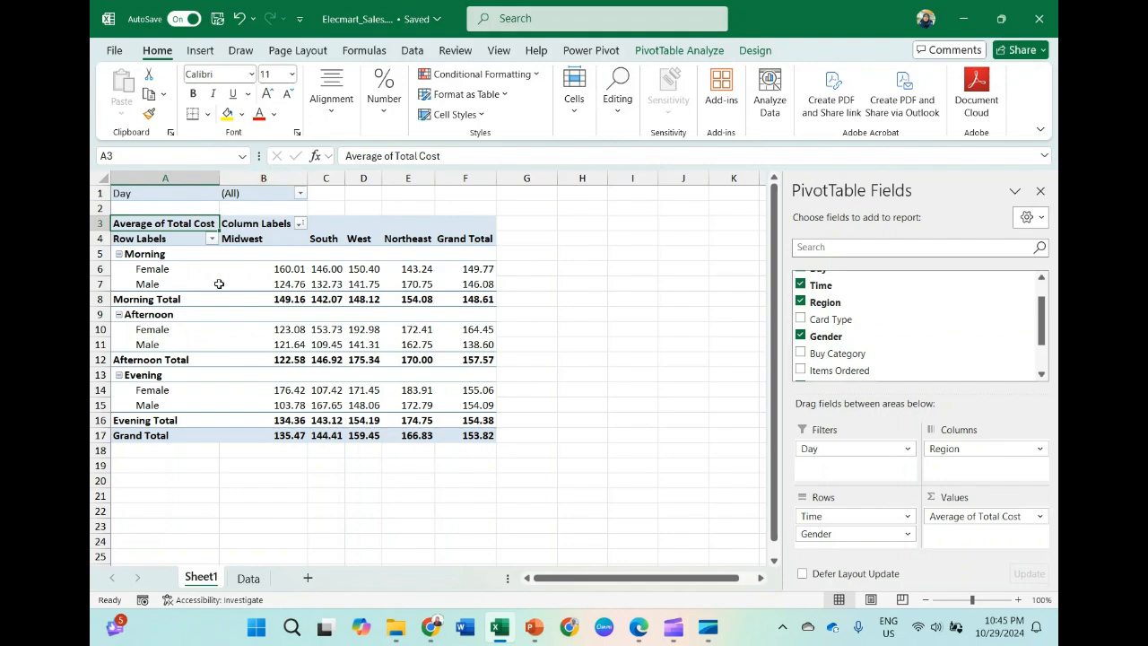
{"action": "left_click", "coordinate": [300, 193]}
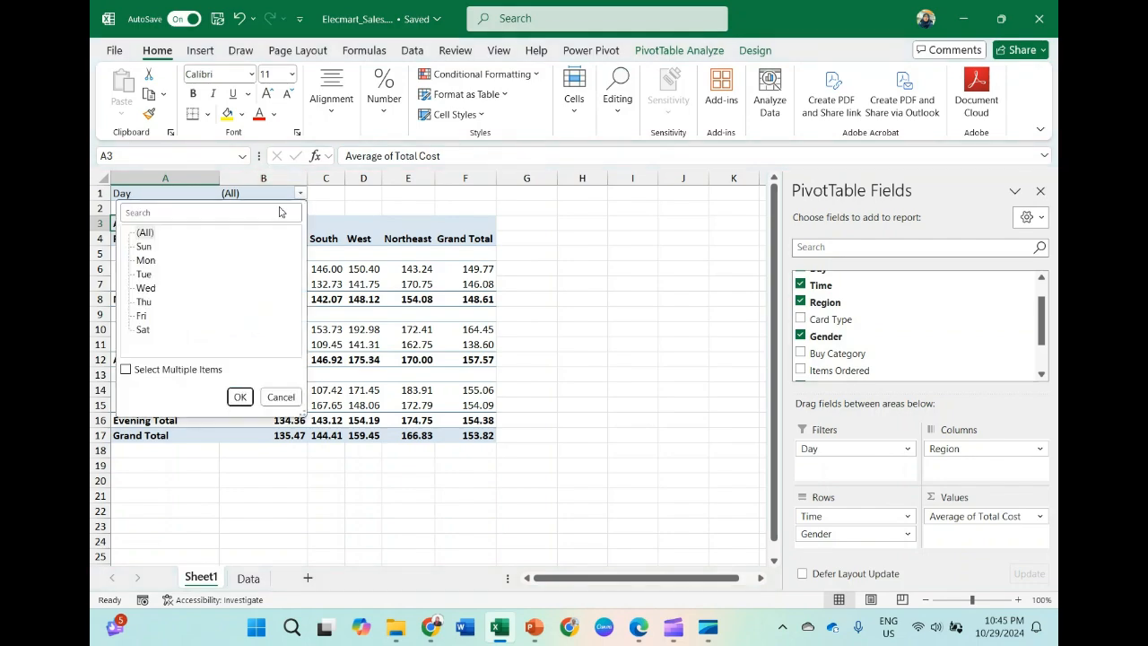
{"action": "left_click", "coordinate": [144, 250]}
{"action": "left_click", "coordinate": [239, 397]}
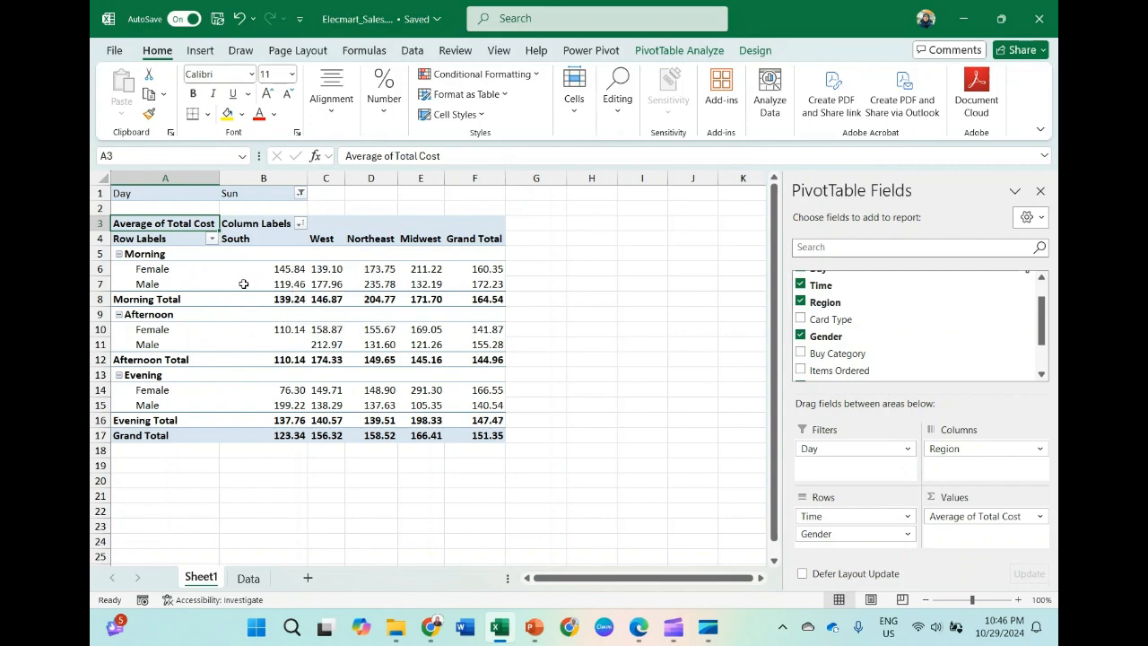
Step: Allow multiple items in the Day report filter and include Sat along with Sun
{"action": "mouse_move", "coordinate": [316, 302]}
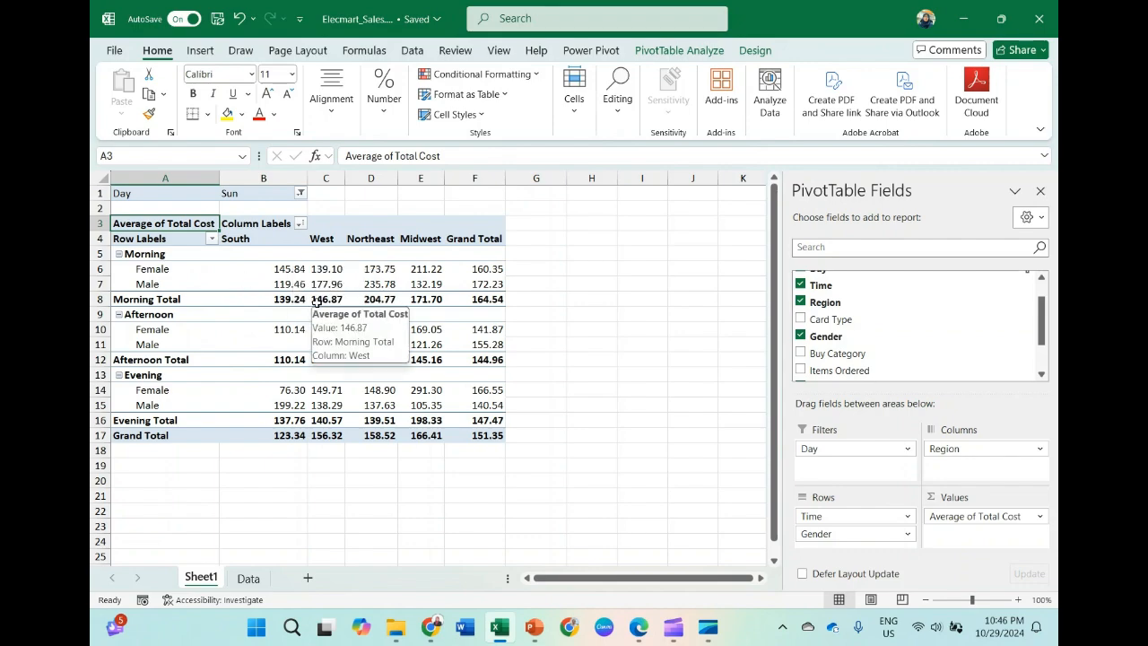
{"action": "left_click", "coordinate": [301, 194]}
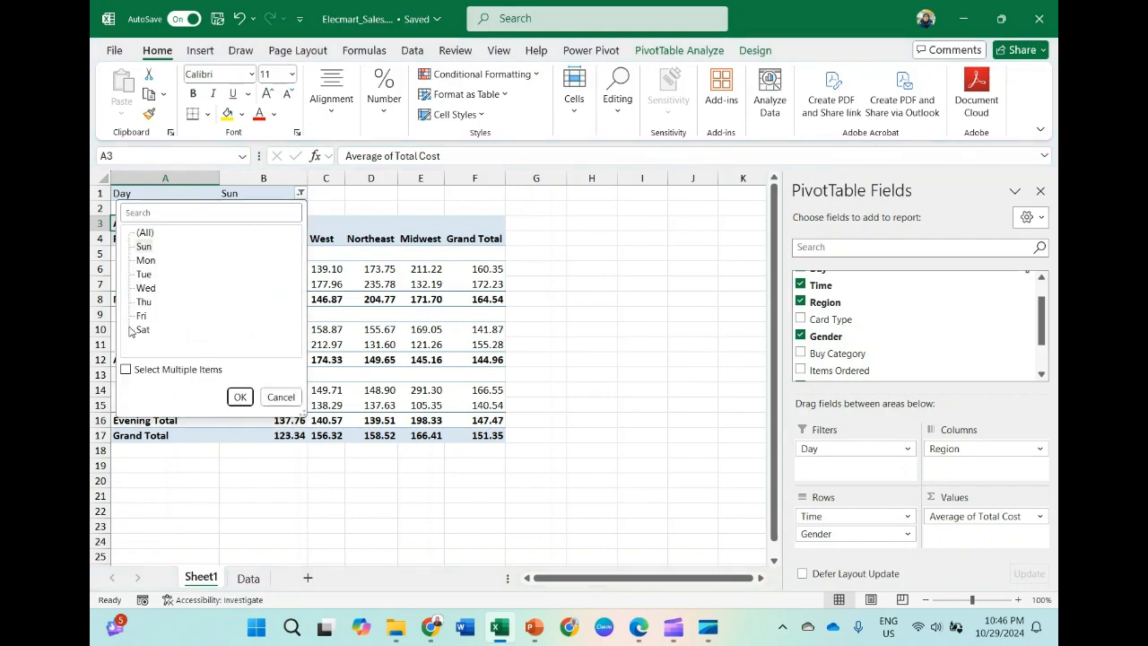
{"action": "left_click", "coordinate": [125, 368]}
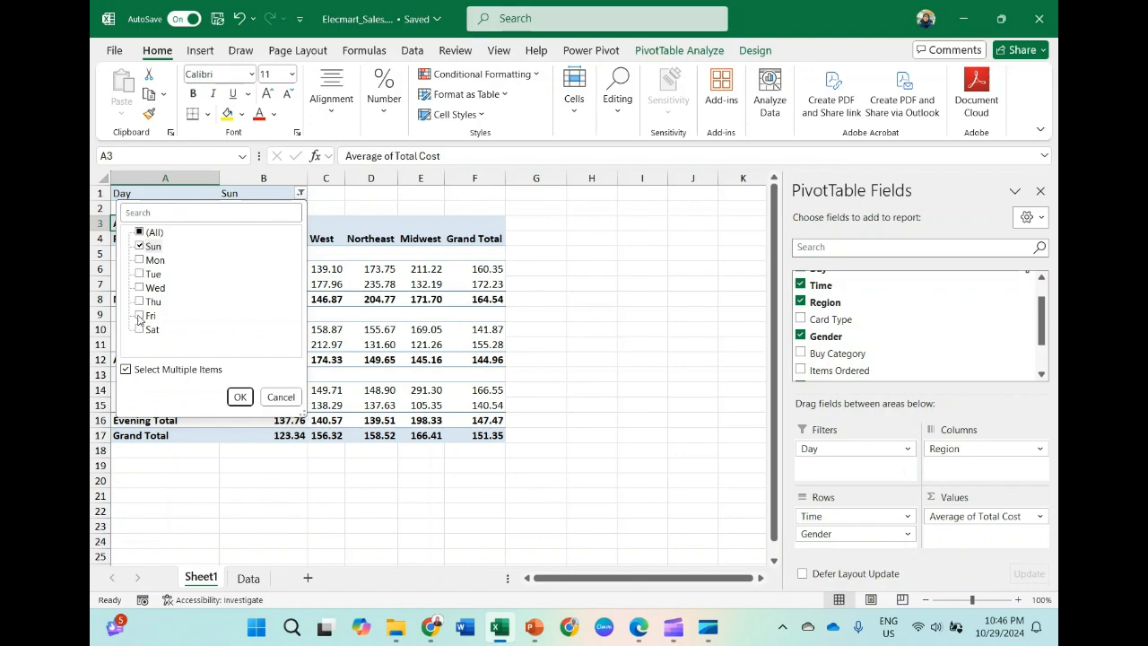
{"action": "left_click", "coordinate": [140, 330]}
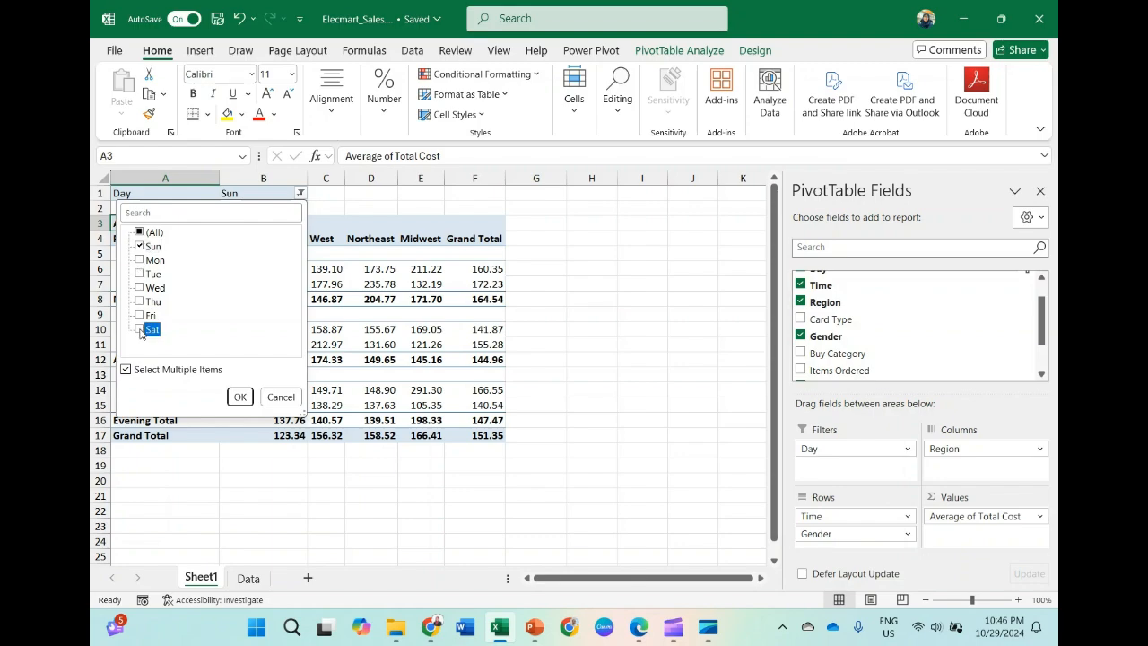
{"action": "left_click", "coordinate": [240, 397]}
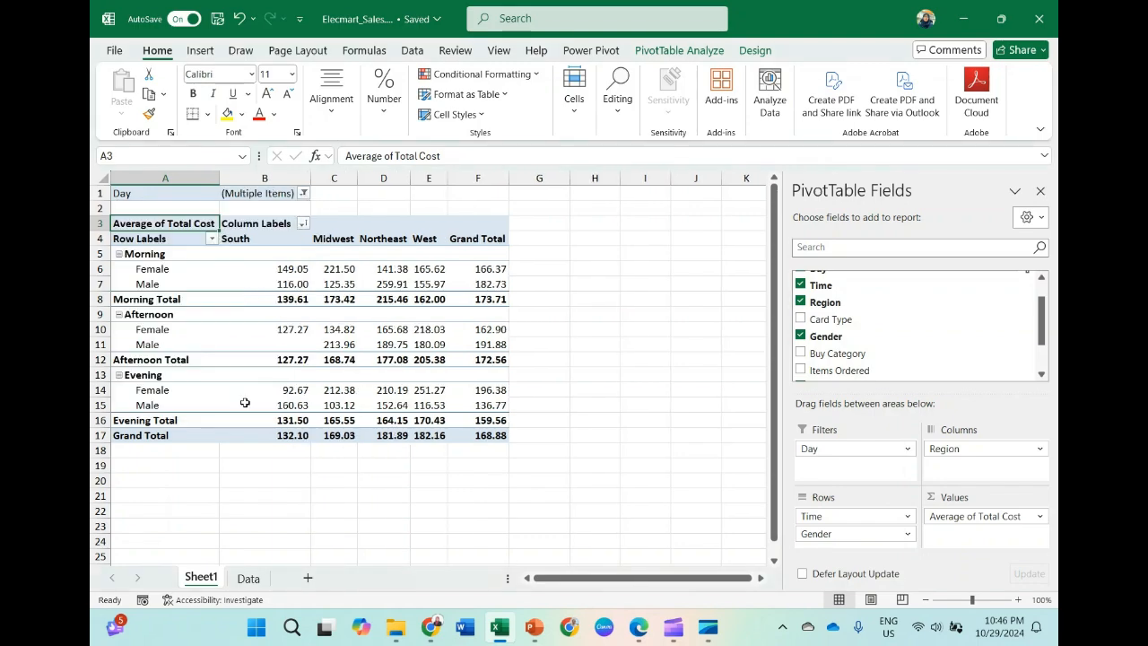
Step: Summarize the PivotTable's Total Cost values by Sum
{"action": "left_click", "coordinate": [291, 269]}
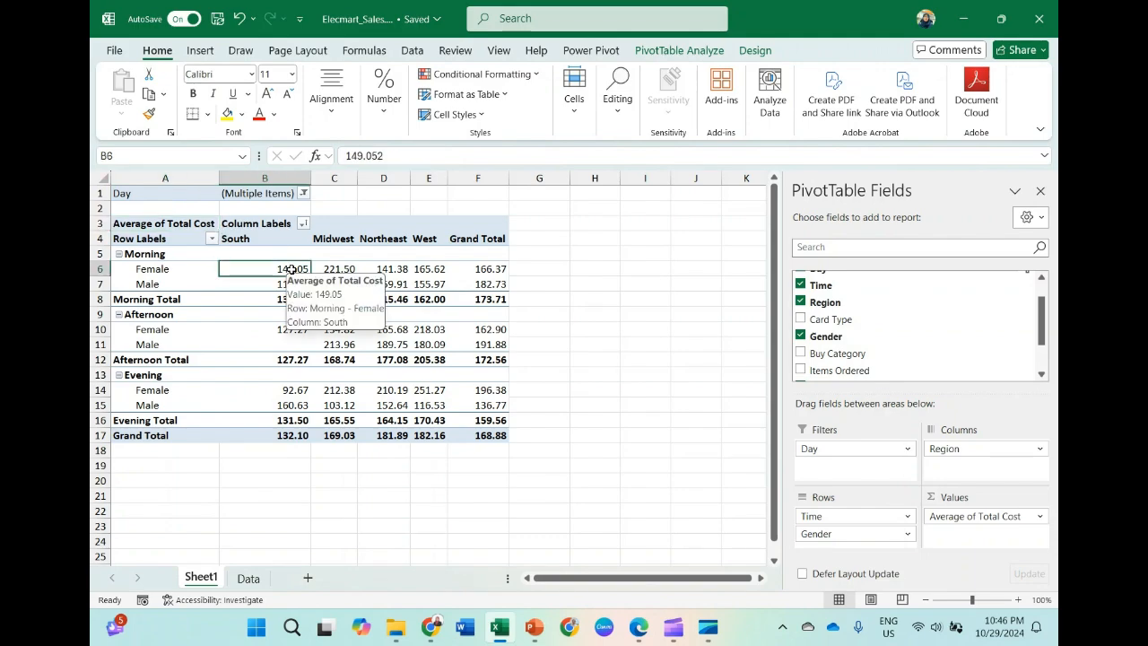
{"action": "right_click", "coordinate": [292, 269]}
{"action": "mouse_move", "coordinate": [360, 482]}
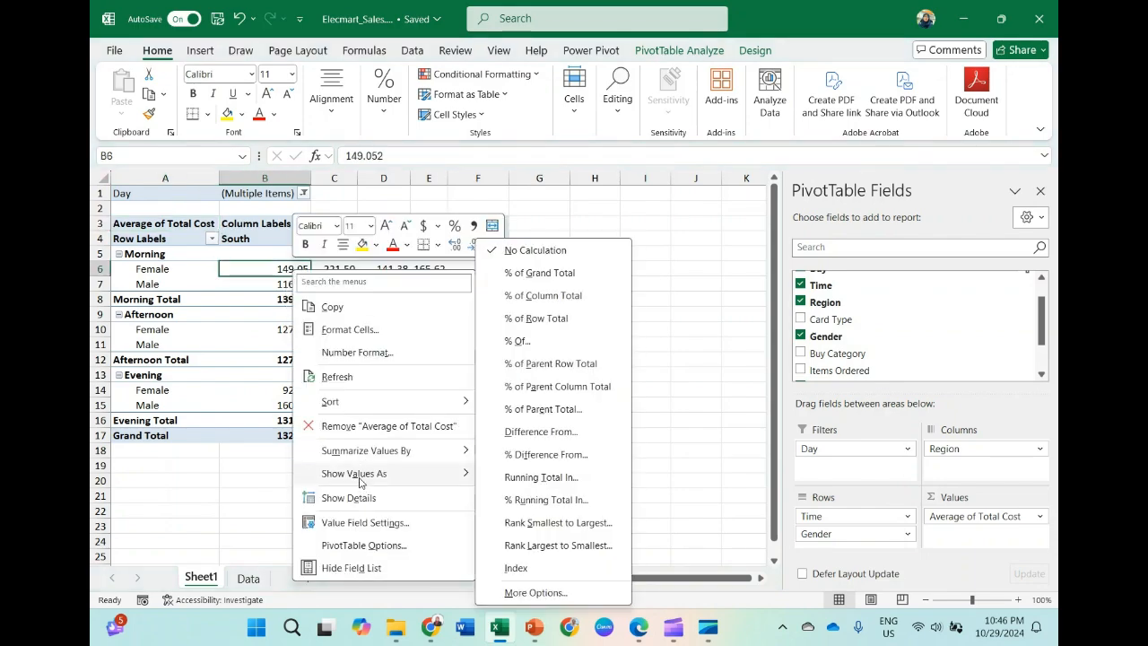
{"action": "mouse_move", "coordinate": [383, 452]}
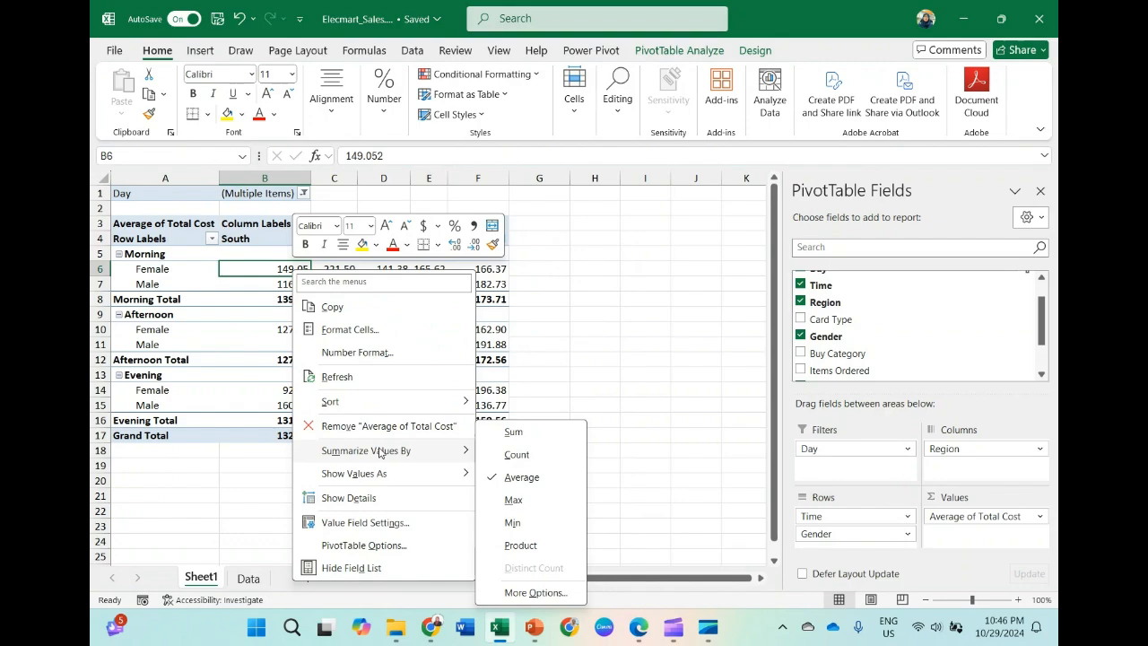
{"action": "left_click", "coordinate": [513, 432]}
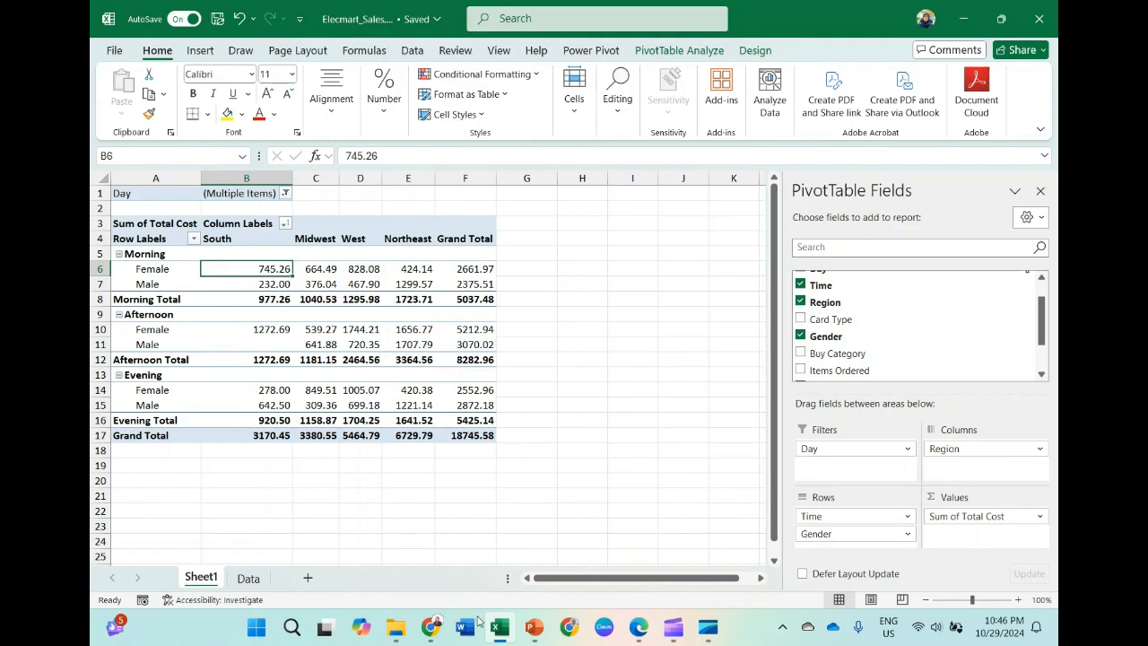
Step: Switch to PowerPoint and view slide 31 on pivot charts
{"action": "left_click", "coordinate": [542, 632]}
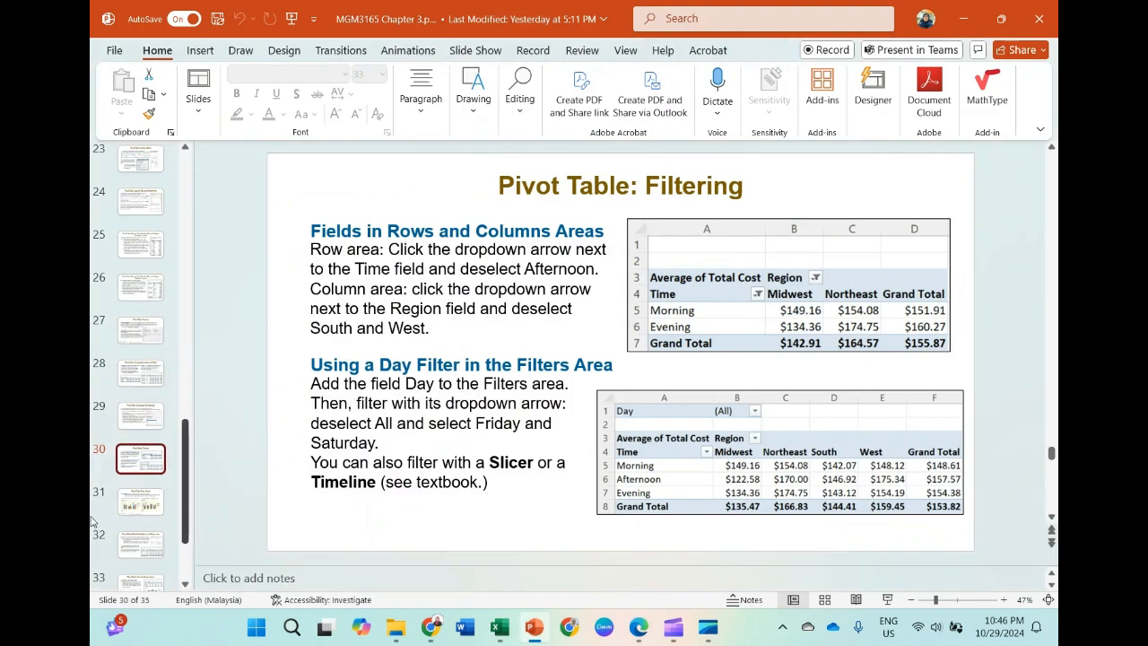
{"action": "left_click", "coordinate": [125, 509]}
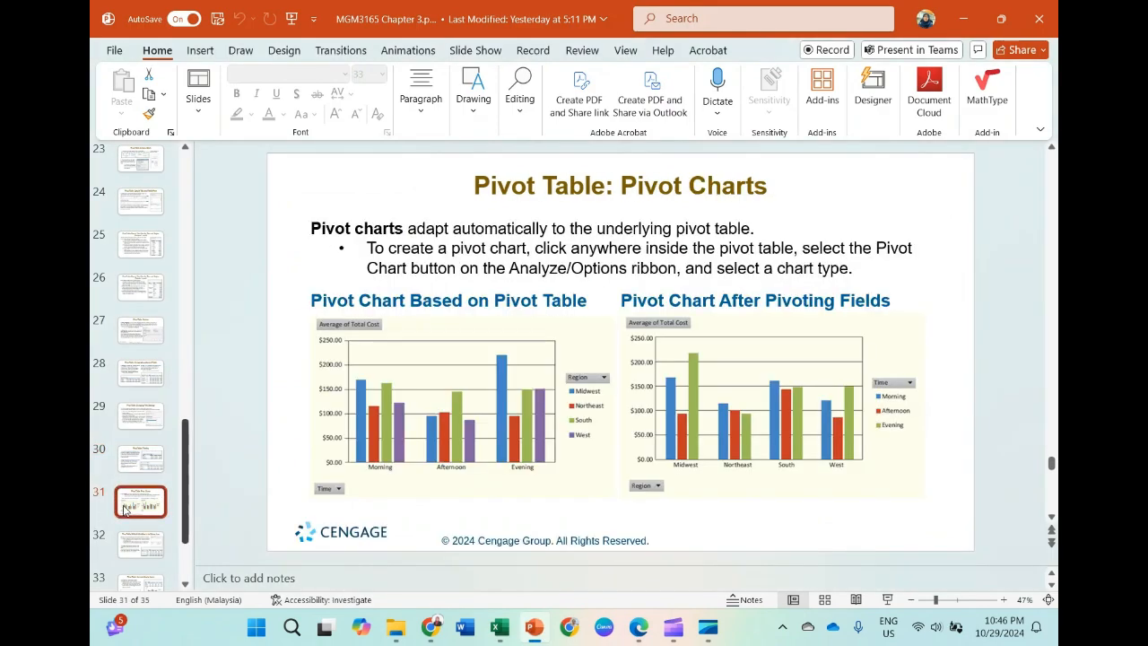
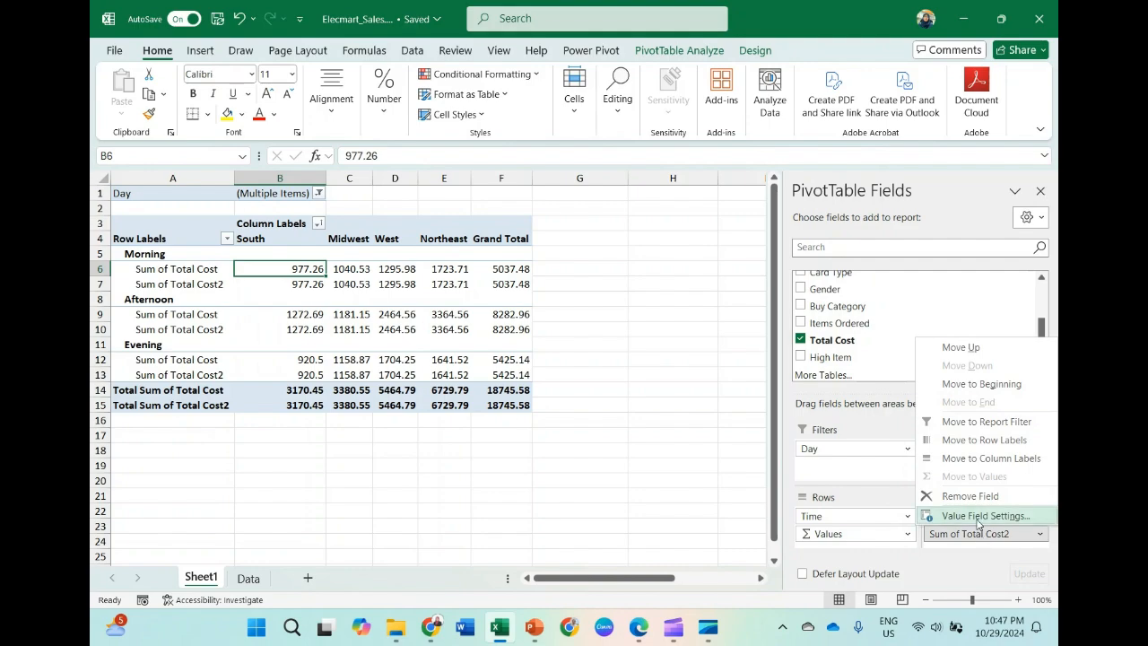
Step: Summarize the first Total Cost field in the Values area by Average
{"action": "left_click", "coordinate": [978, 516]}
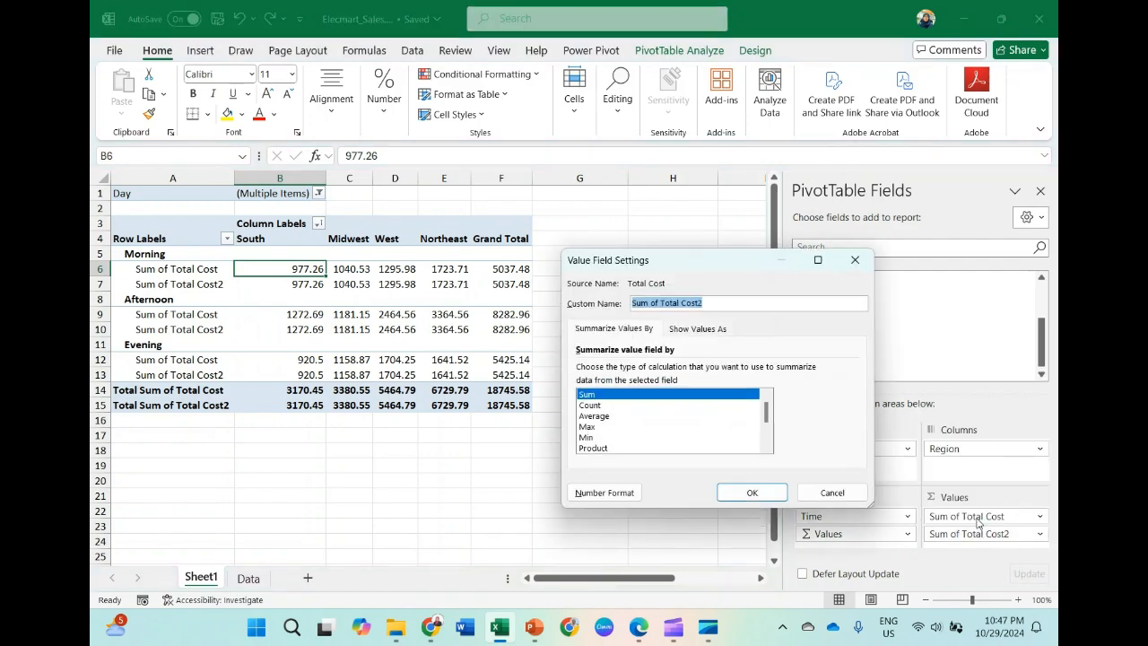
{"action": "left_click", "coordinate": [821, 495]}
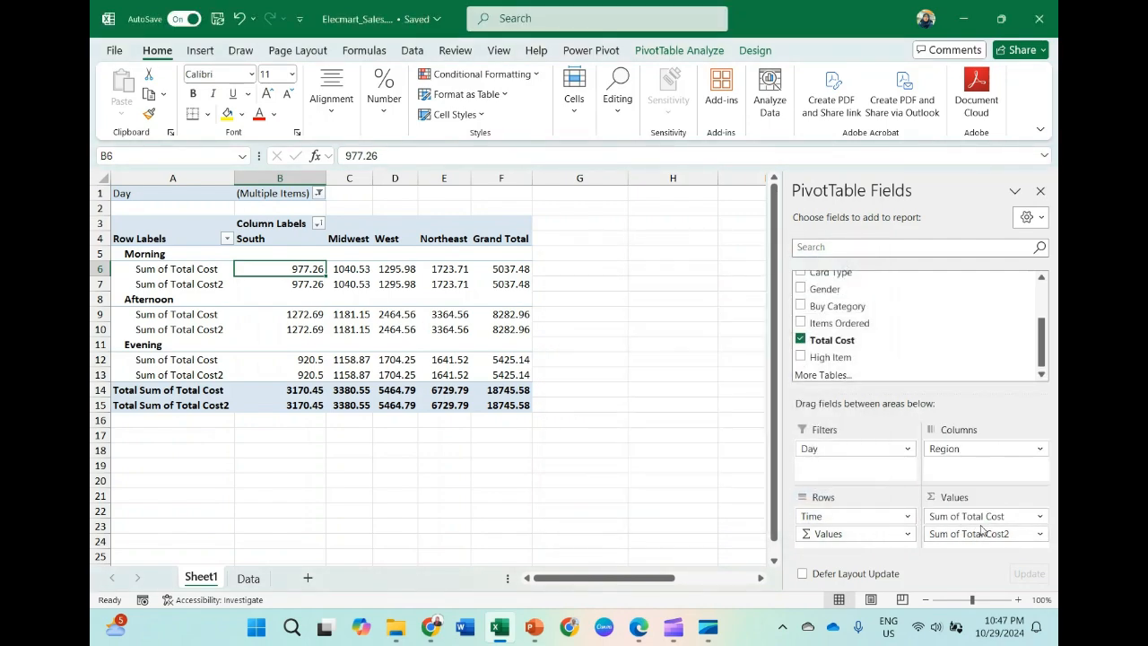
{"action": "left_click", "coordinate": [982, 516]}
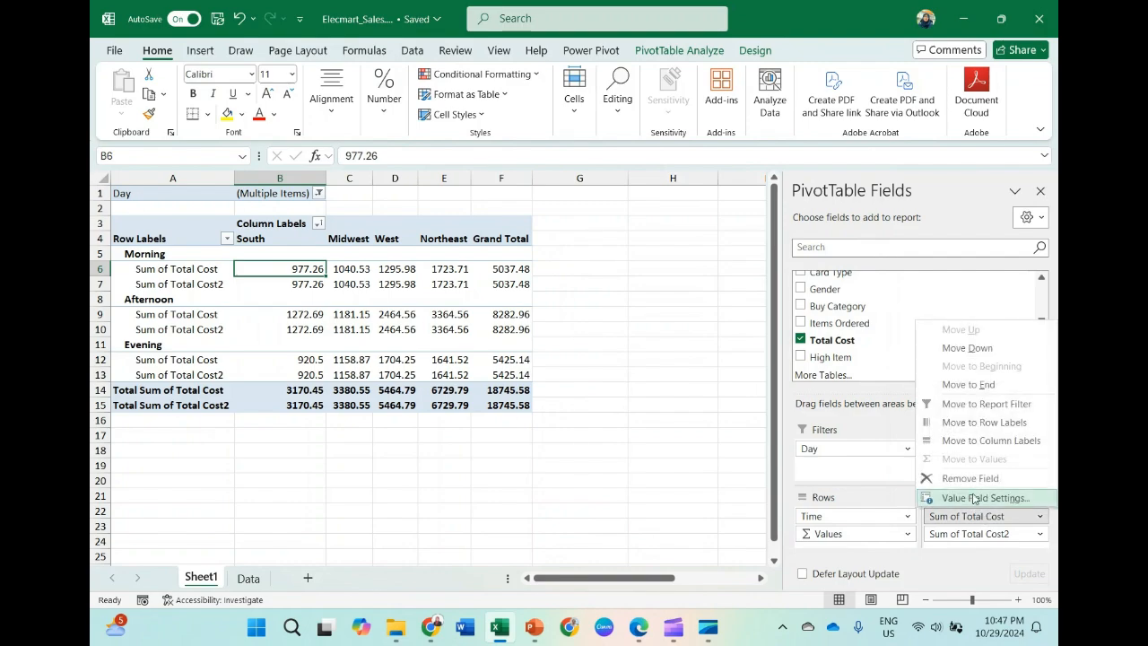
{"action": "left_click", "coordinate": [973, 498]}
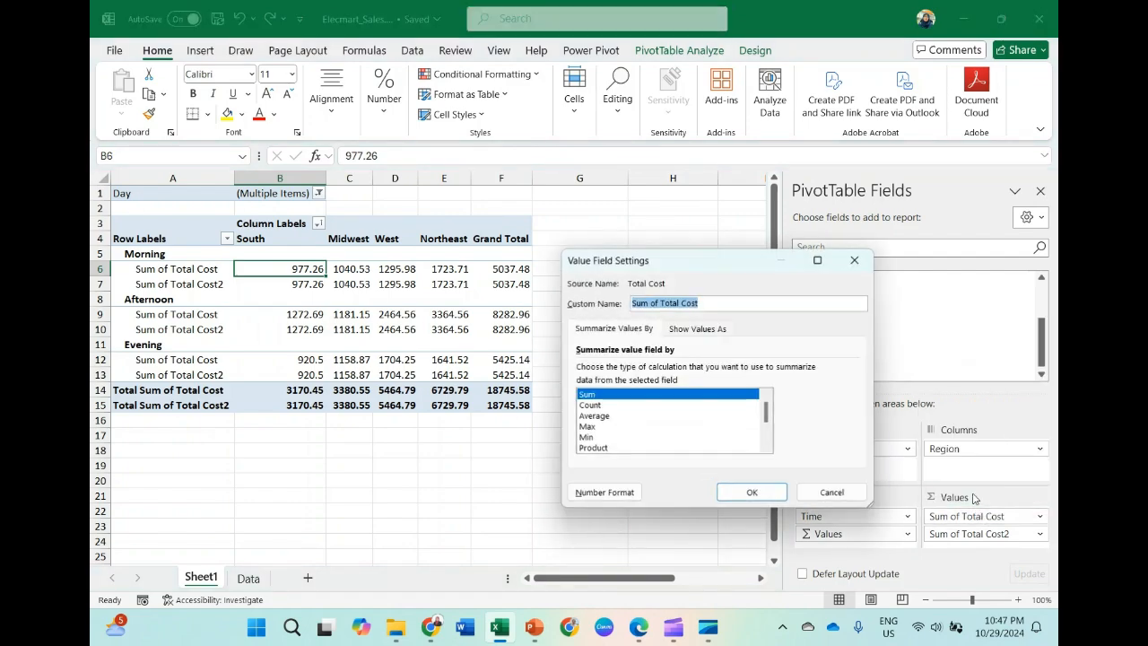
{"action": "left_click", "coordinate": [594, 416]}
{"action": "left_click", "coordinate": [748, 493]}
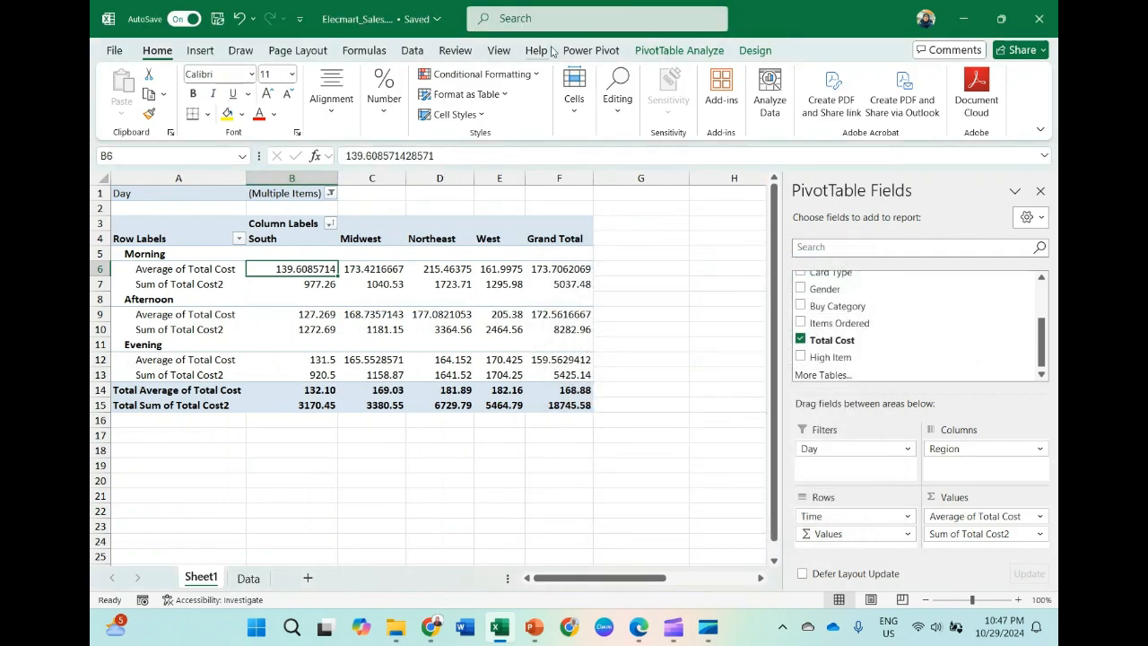
Step: Turn the PivotTable's grand totals off for rows and columns and switch them back on for both
{"action": "left_click", "coordinate": [751, 51]}
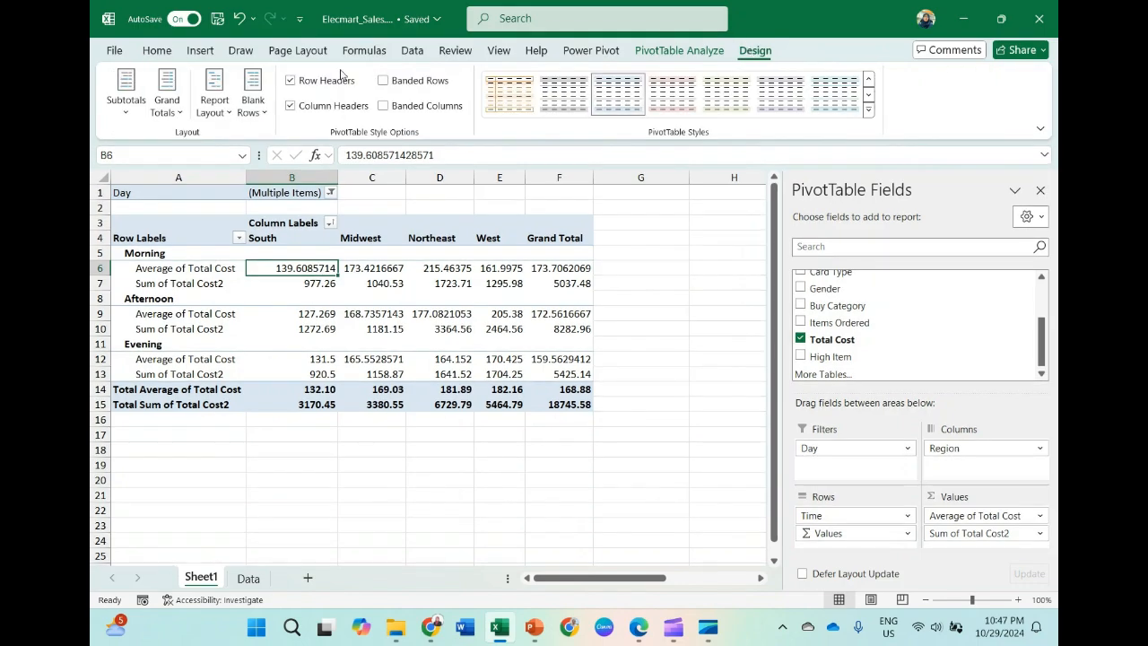
{"action": "left_click", "coordinate": [174, 106]}
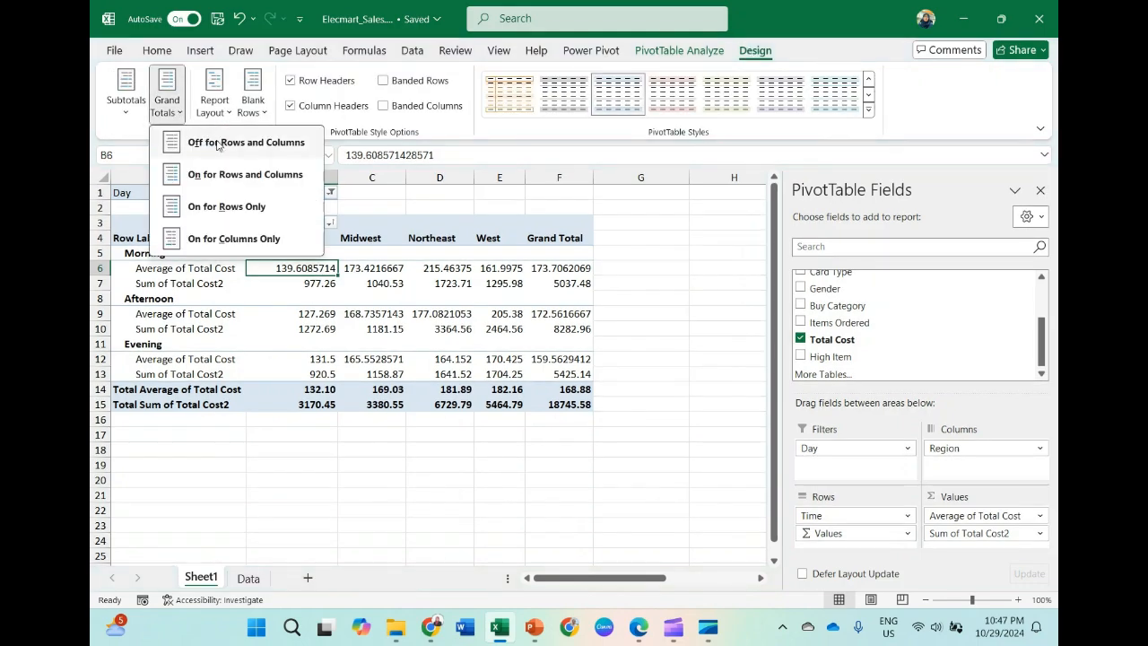
{"action": "left_click", "coordinate": [217, 144]}
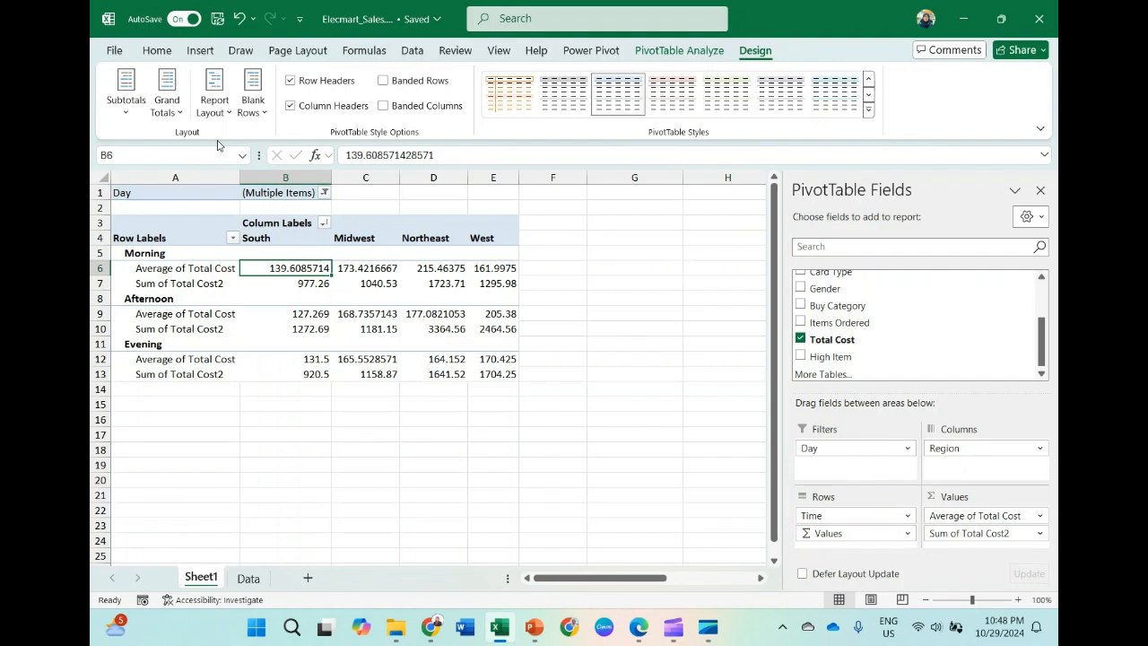
{"action": "left_click", "coordinate": [175, 108]}
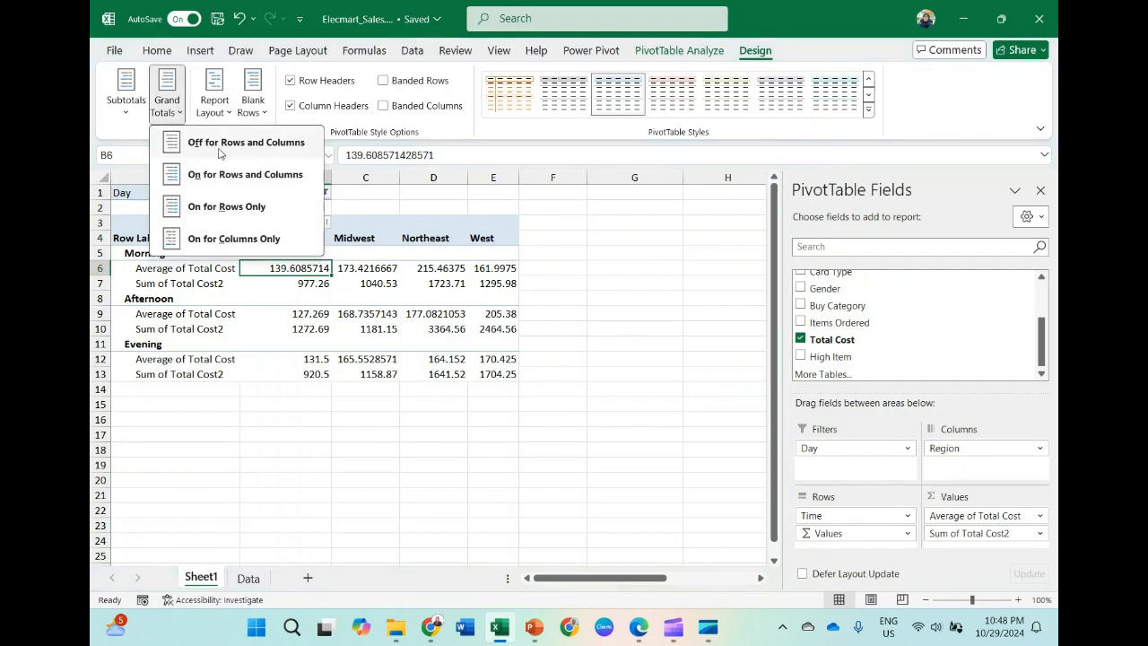
{"action": "left_click", "coordinate": [218, 174]}
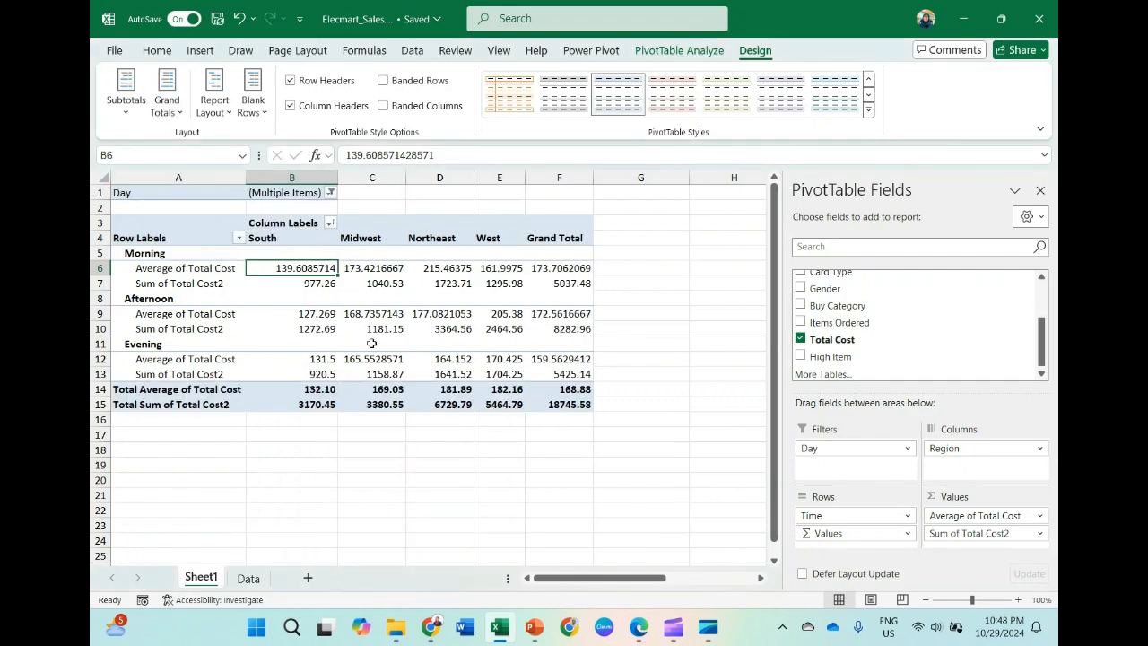
Step: Show the PivotTable in tabular form and move the Values item above Time in the Rows area
{"action": "left_click", "coordinate": [215, 103]}
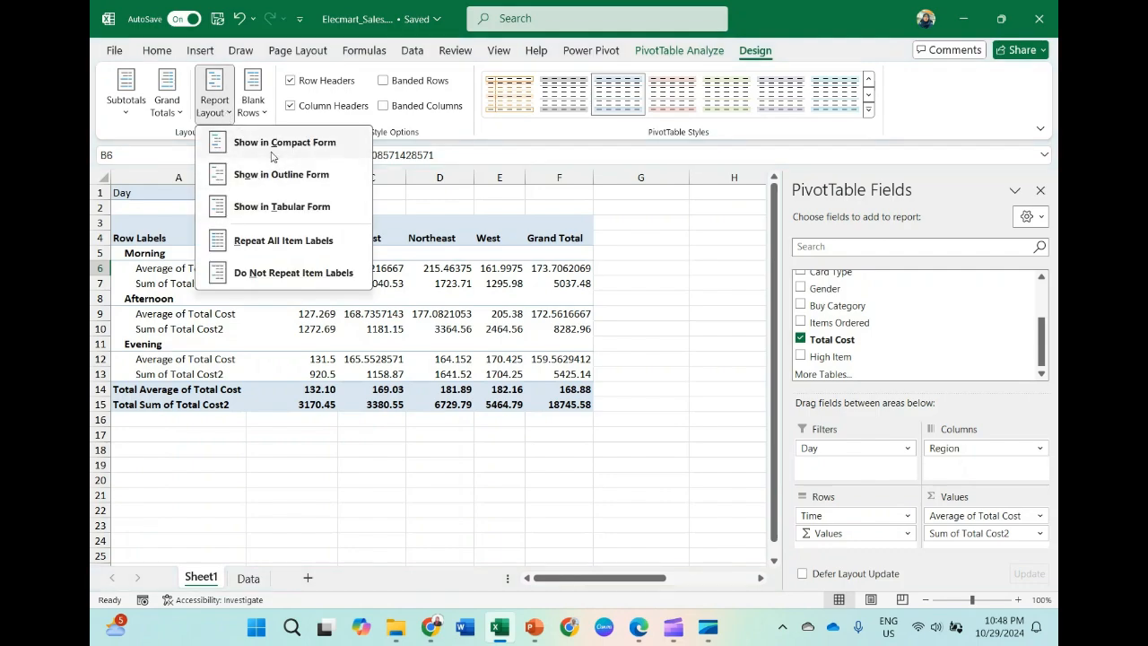
{"action": "left_click", "coordinate": [272, 145]}
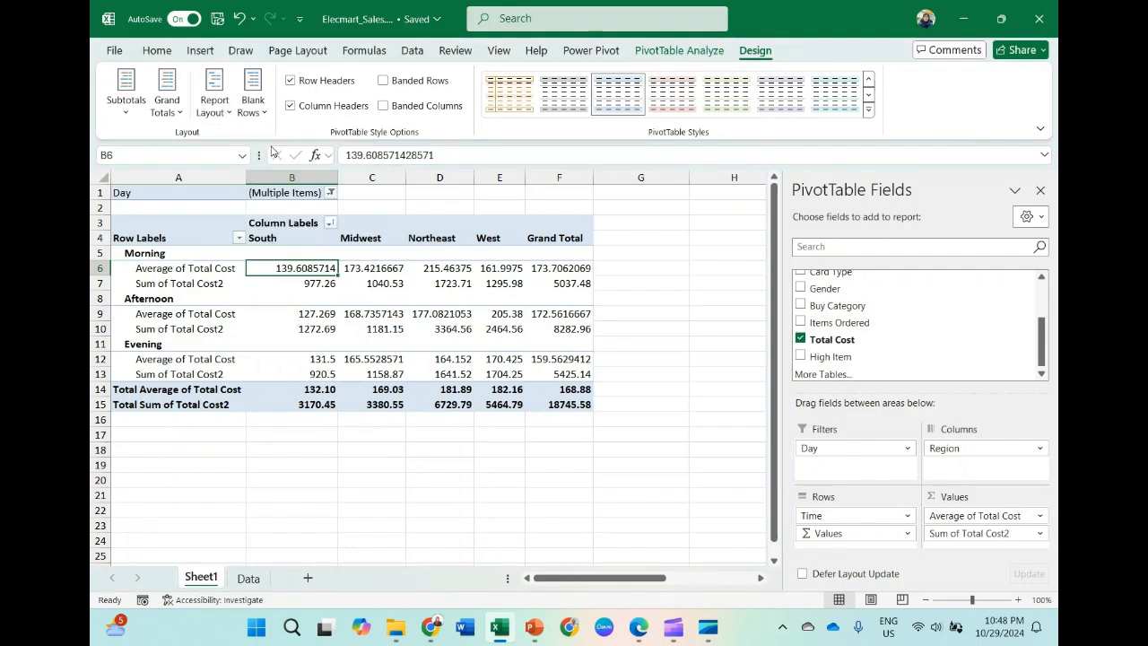
{"action": "left_click", "coordinate": [212, 115]}
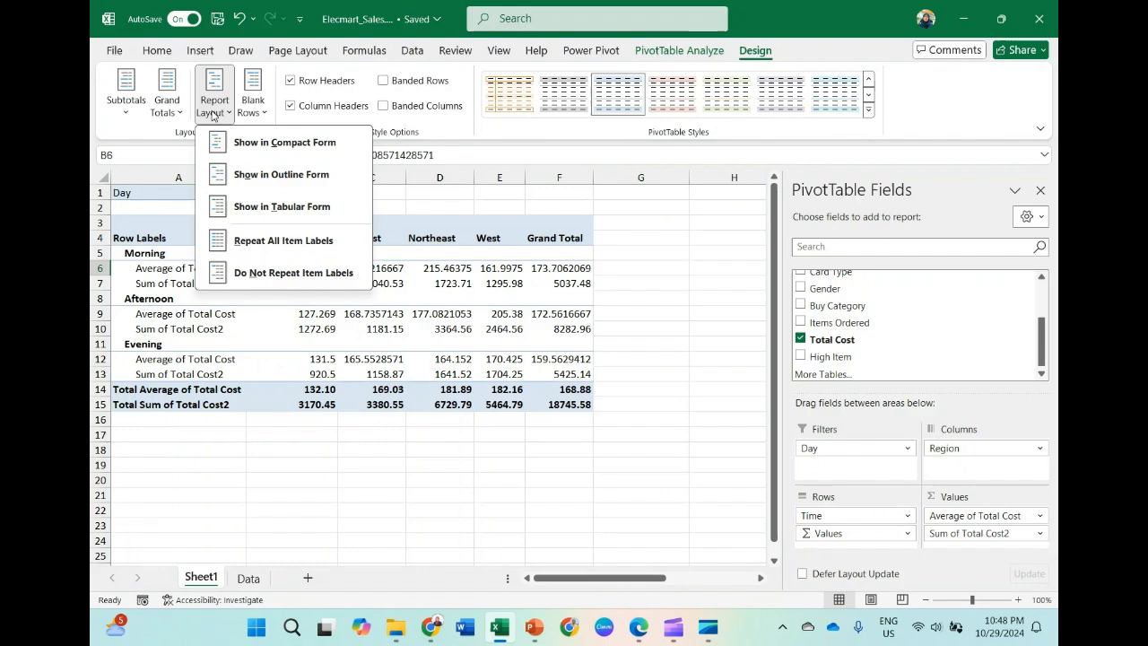
{"action": "left_click", "coordinate": [253, 208]}
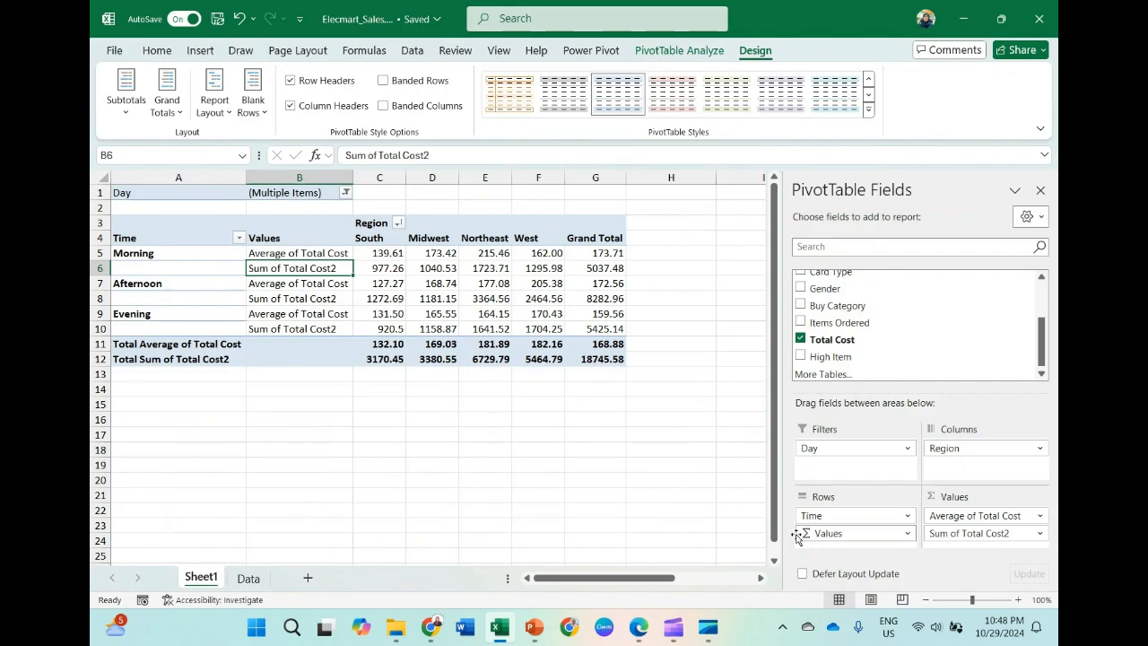
{"action": "left_click_drag", "start_coordinate": [809, 533], "coordinate": [832, 549]}
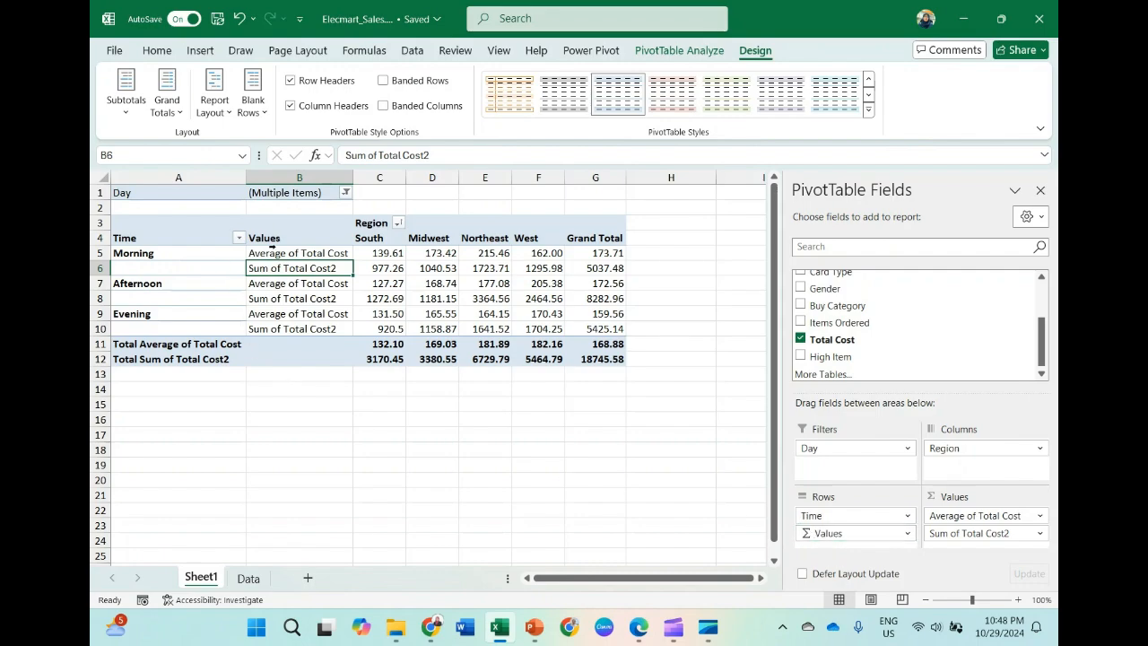
{"action": "left_click_drag", "start_coordinate": [863, 533], "coordinate": [861, 511]}
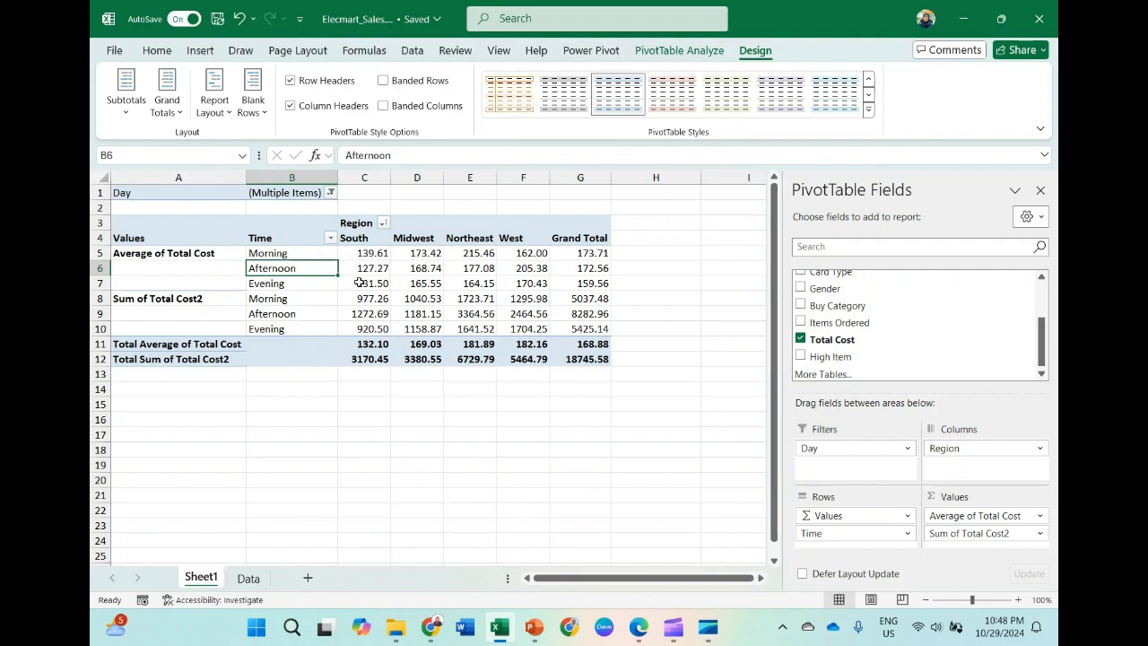
Step: Reset the Day report filter to include all days
{"action": "mouse_move", "coordinate": [359, 283]}
{"action": "left_click", "coordinate": [330, 193]}
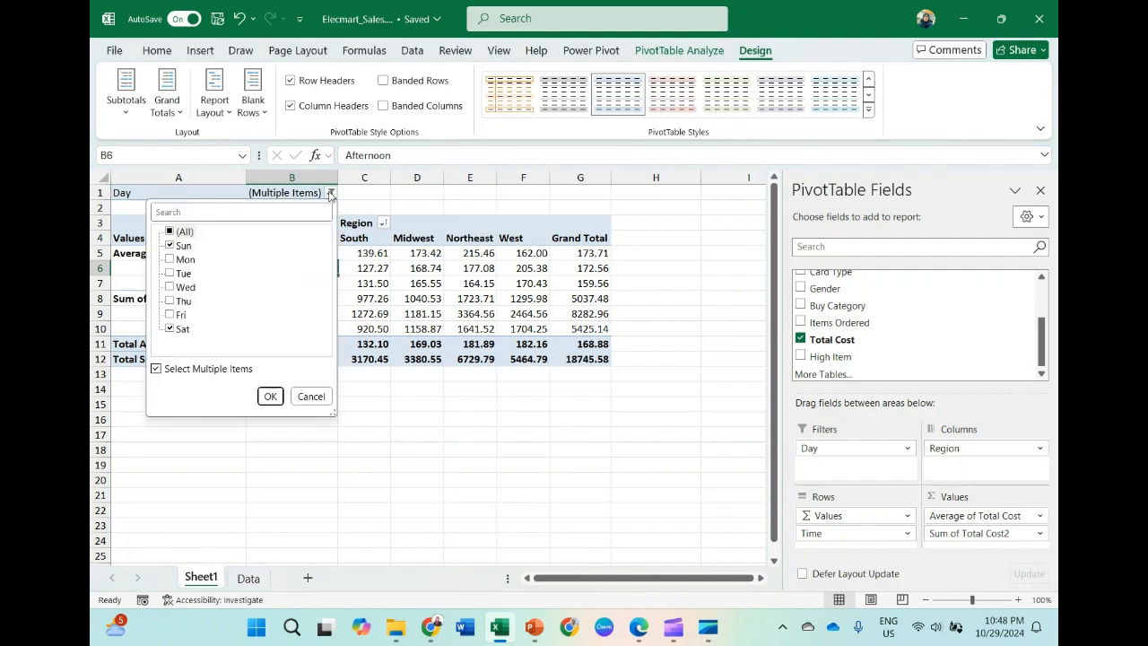
{"action": "left_click", "coordinate": [170, 233]}
{"action": "left_click", "coordinate": [270, 396]}
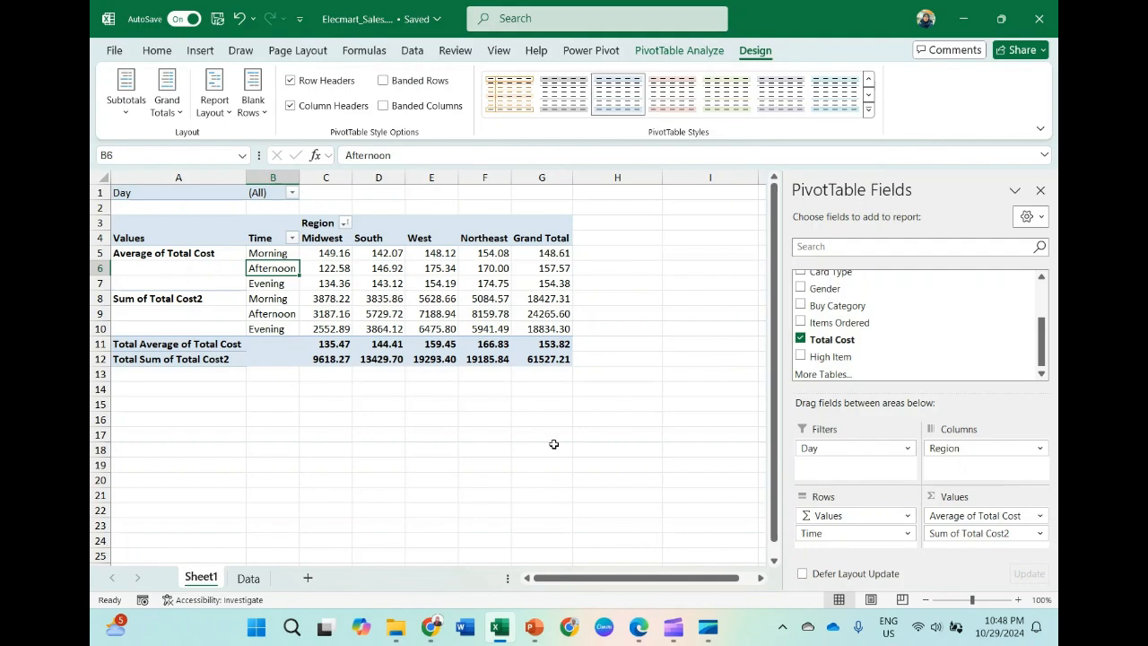
Step: Switch to PowerPoint, view slides 32 to 34 on multiple values, summarizing by count and grouping, and return to the Excel workbook
{"action": "left_click", "coordinate": [533, 627]}
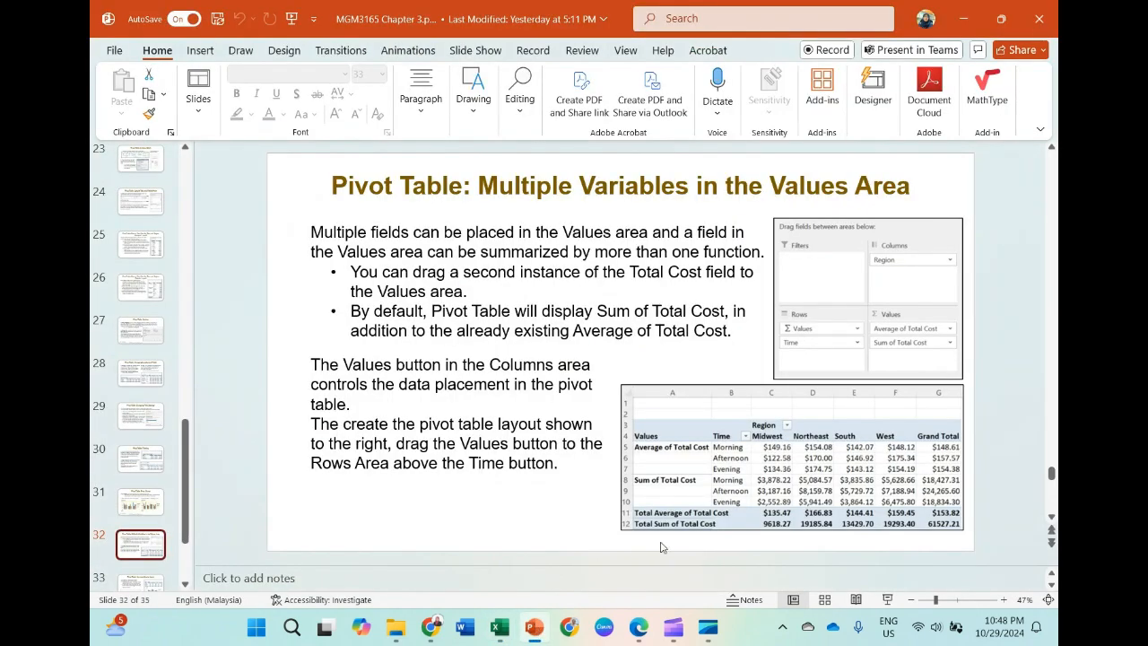
{"action": "scroll", "coordinate": [145, 544], "scroll_direction": "down", "scroll_amount": 3}
{"action": "left_click", "coordinate": [147, 468]}
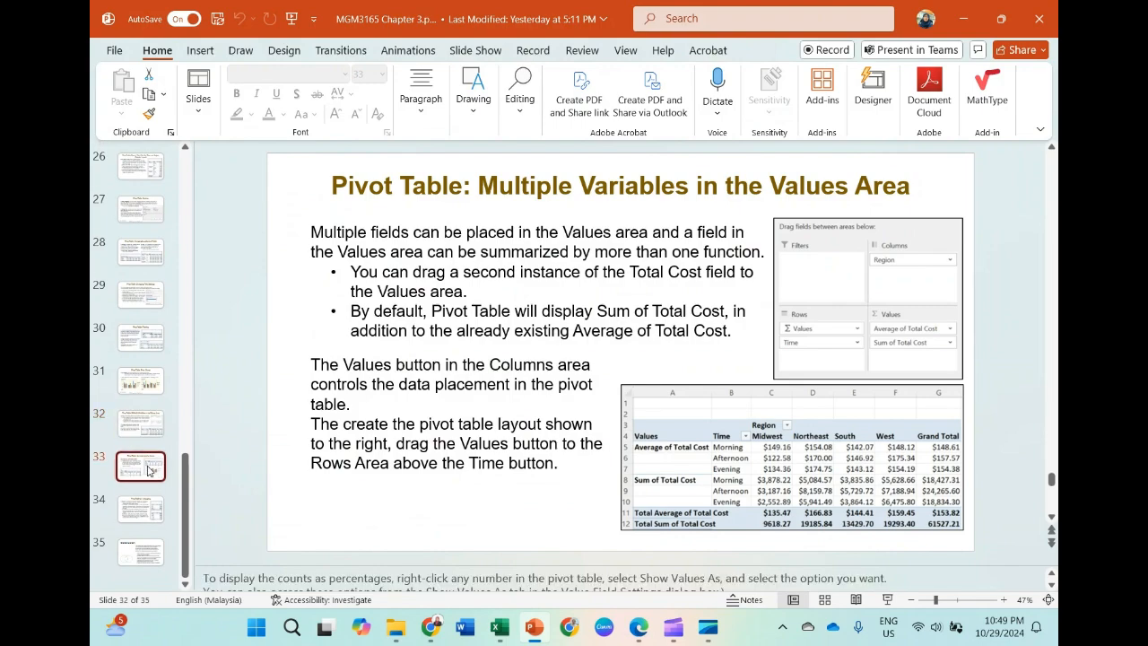
{"action": "left_click", "coordinate": [141, 512]}
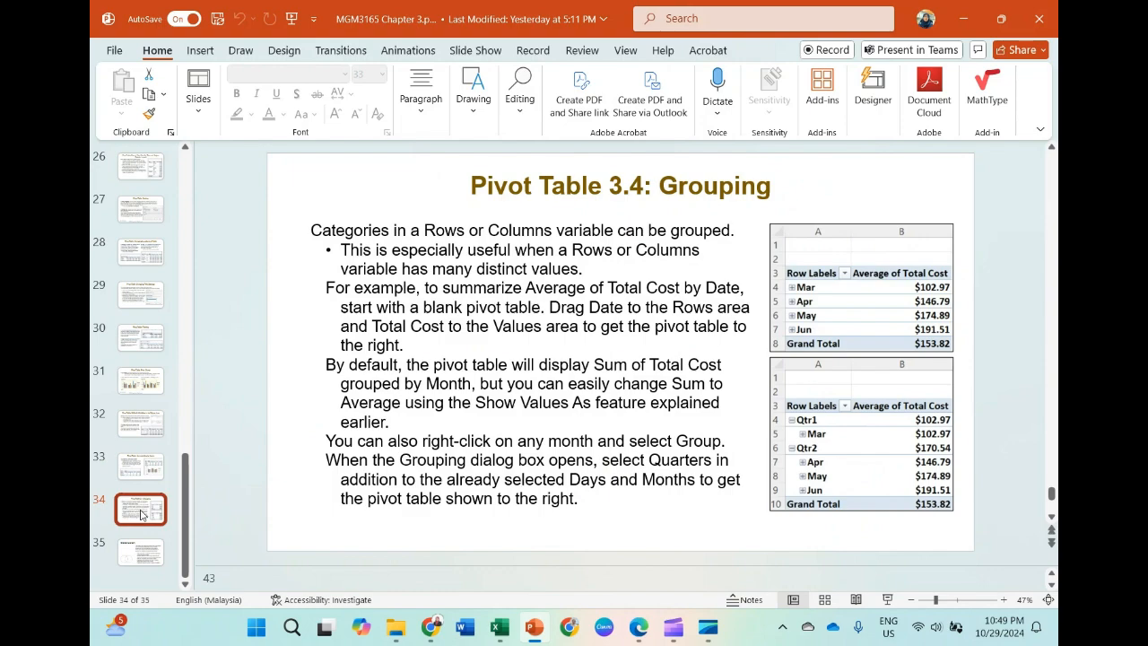
{"action": "left_click", "coordinate": [140, 469]}
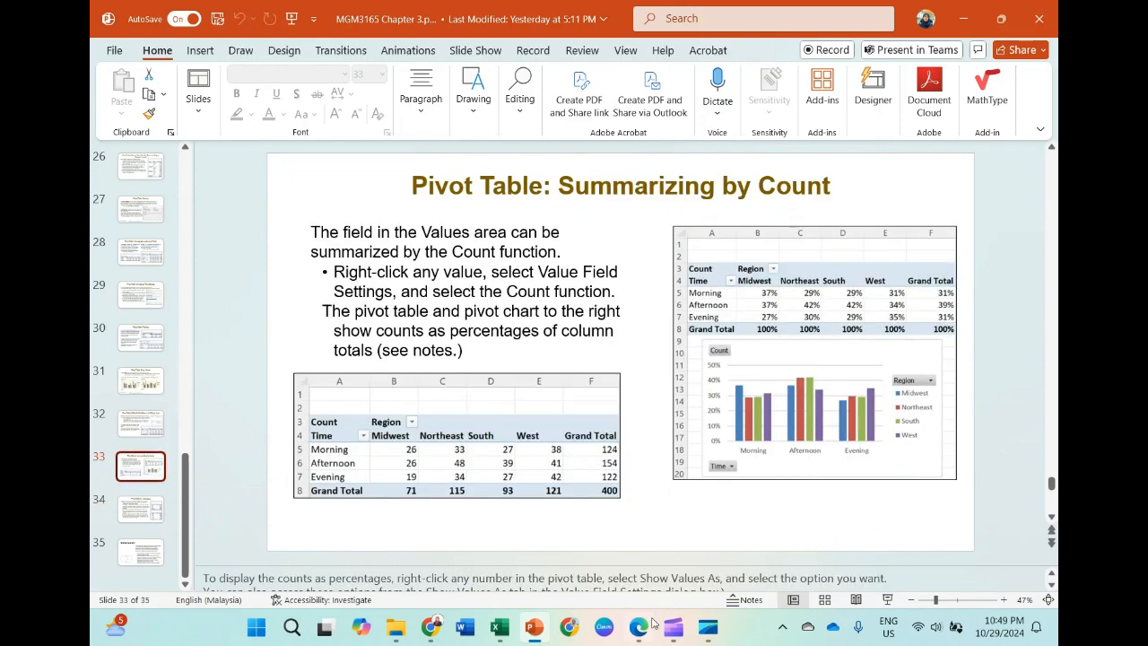
{"action": "left_click", "coordinate": [498, 626]}
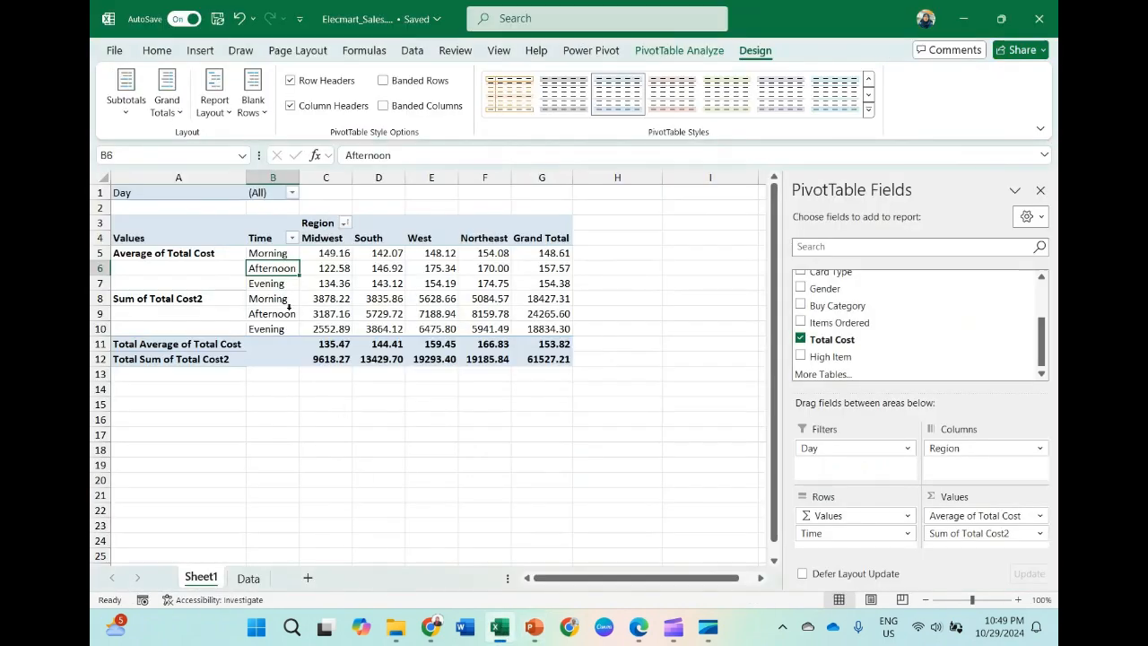
{"action": "left_click", "coordinate": [324, 253]}
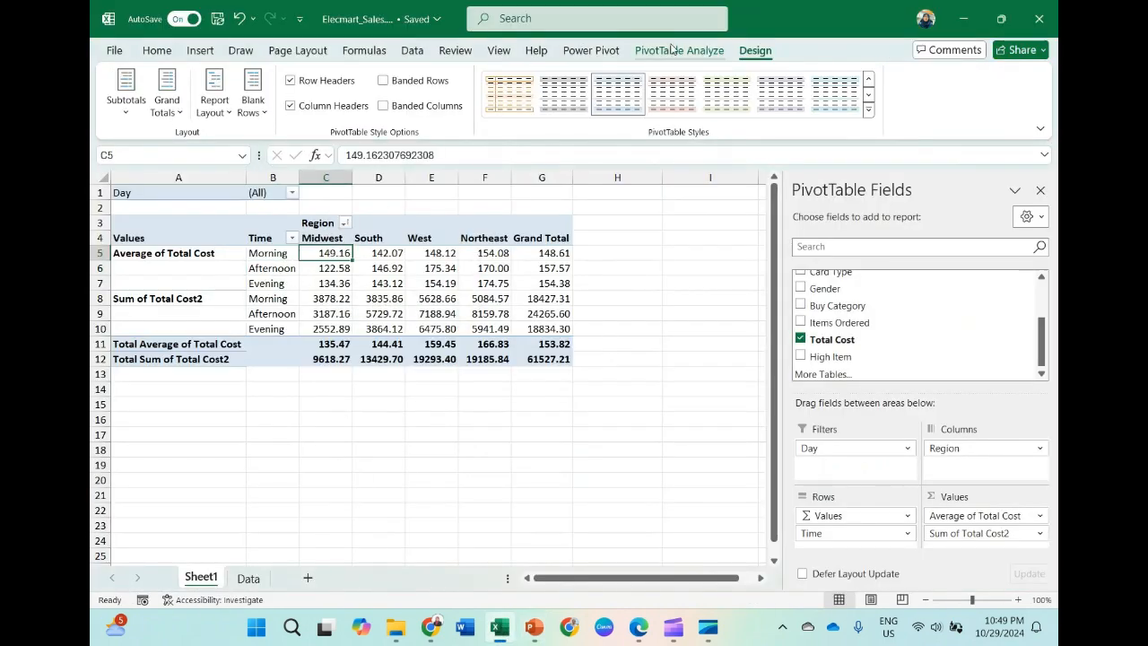
{"action": "left_click", "coordinate": [672, 50]}
{"action": "left_click", "coordinate": [868, 84]}
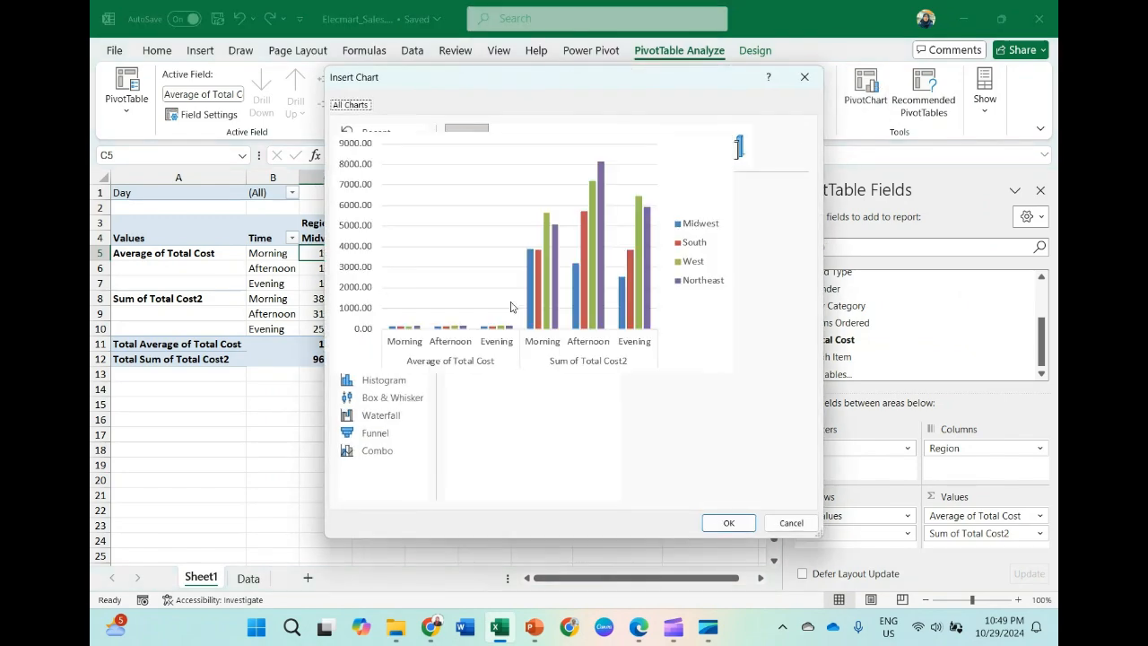
{"action": "mouse_move", "coordinate": [477, 307]}
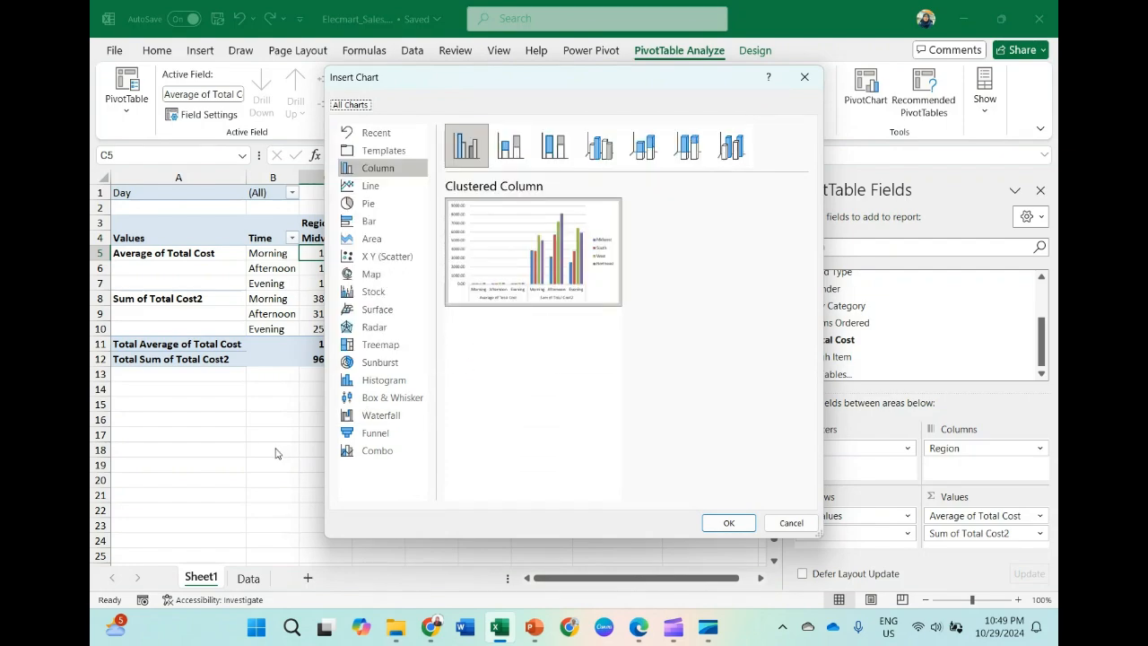
{"action": "left_click", "coordinate": [790, 523]}
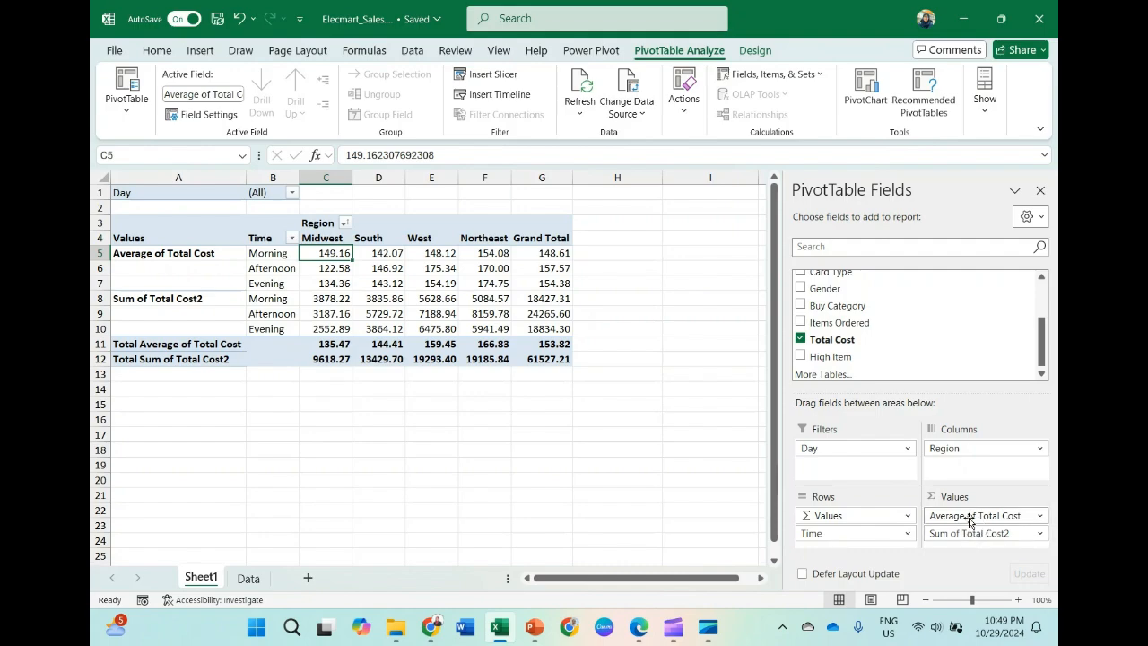
Step: Remove Average of Total Cost from the Values area and start inserting a PivotChart from the PivotTable
{"action": "left_click_drag", "start_coordinate": [968, 517], "coordinate": [902, 363]}
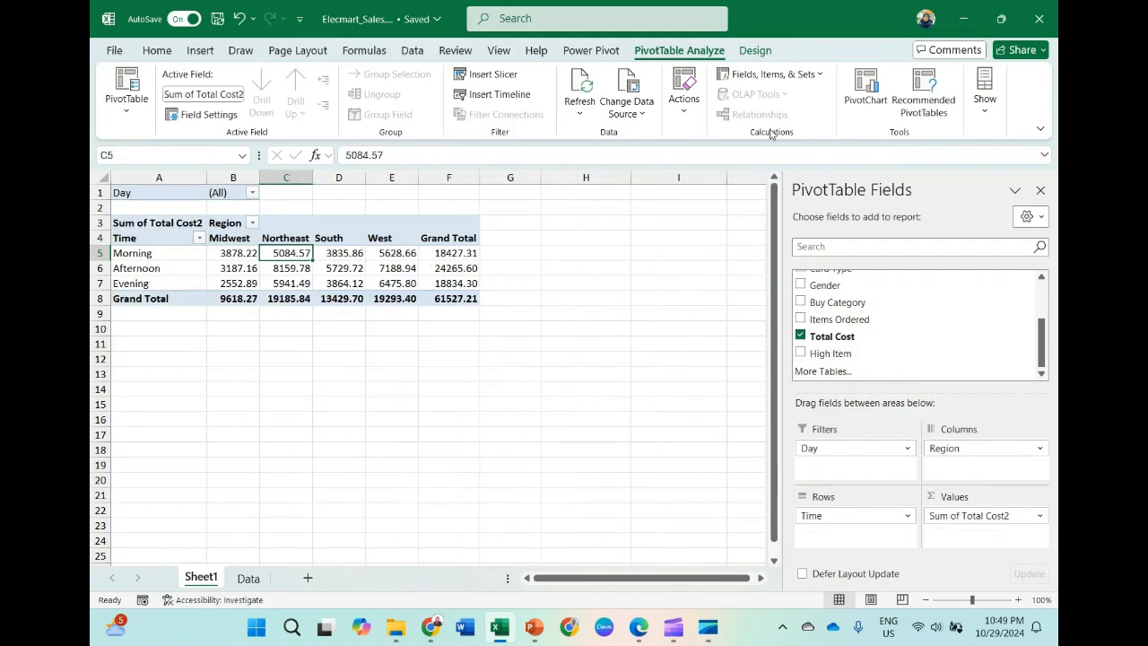
{"action": "left_click", "coordinate": [751, 52]}
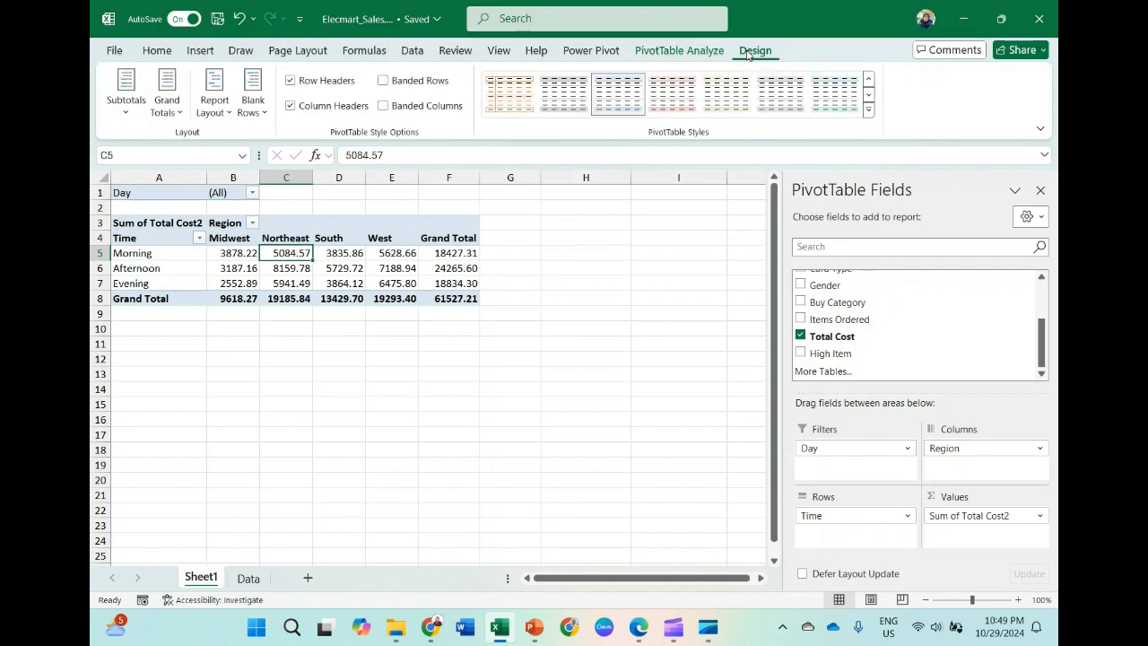
{"action": "left_click", "coordinate": [679, 51]}
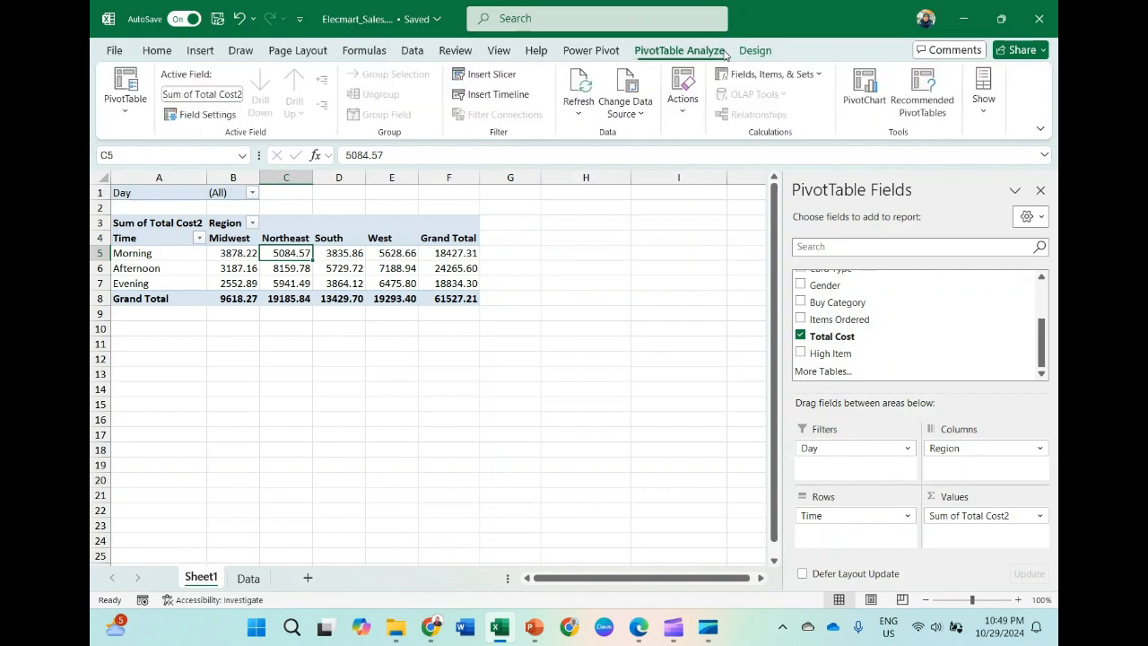
{"action": "left_click", "coordinate": [863, 90]}
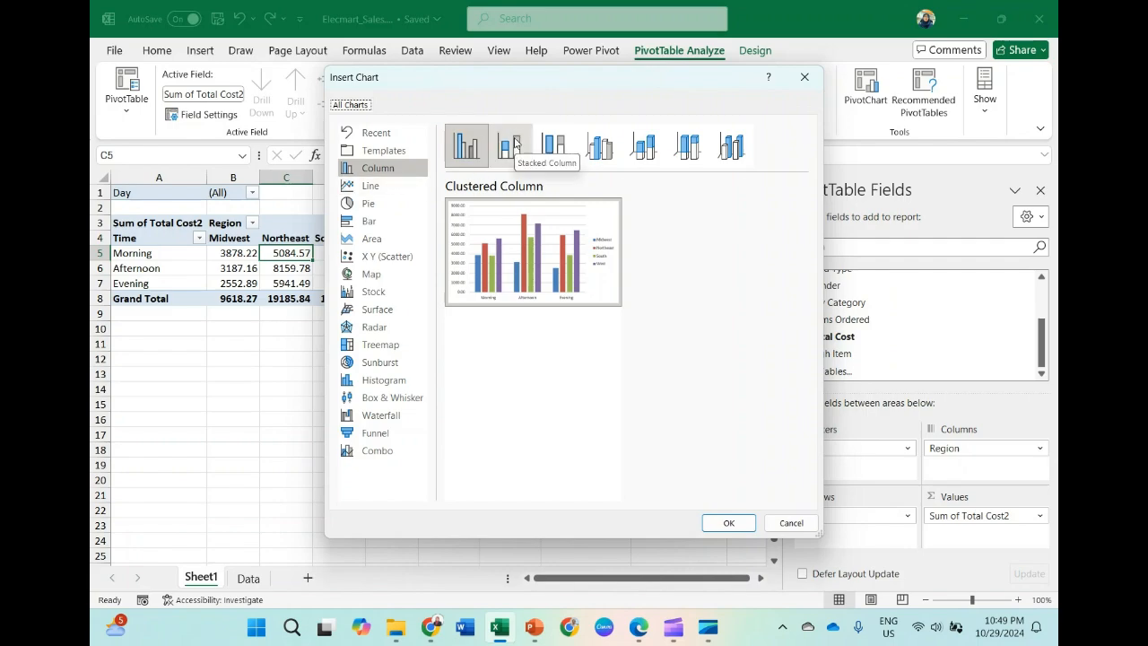
Step: Preview the 100% Stacked Column, Line, Pie and Clustered Bar types for the PivotChart
{"action": "left_click", "coordinate": [513, 144]}
{"action": "left_click", "coordinate": [556, 144]}
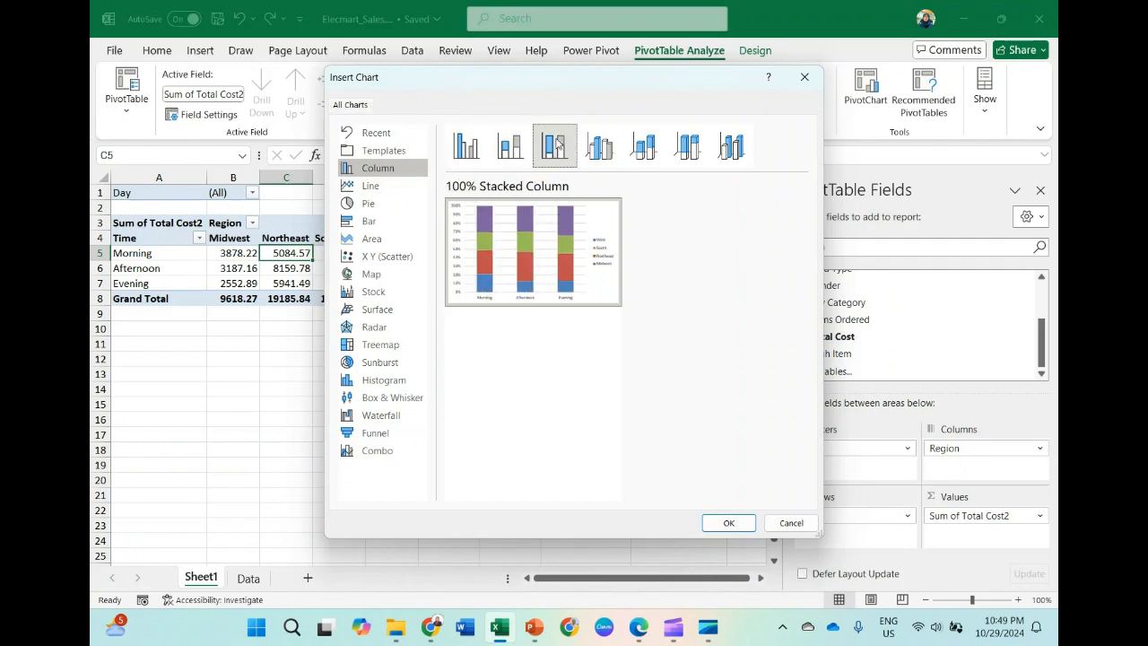
{"action": "left_click", "coordinate": [376, 187]}
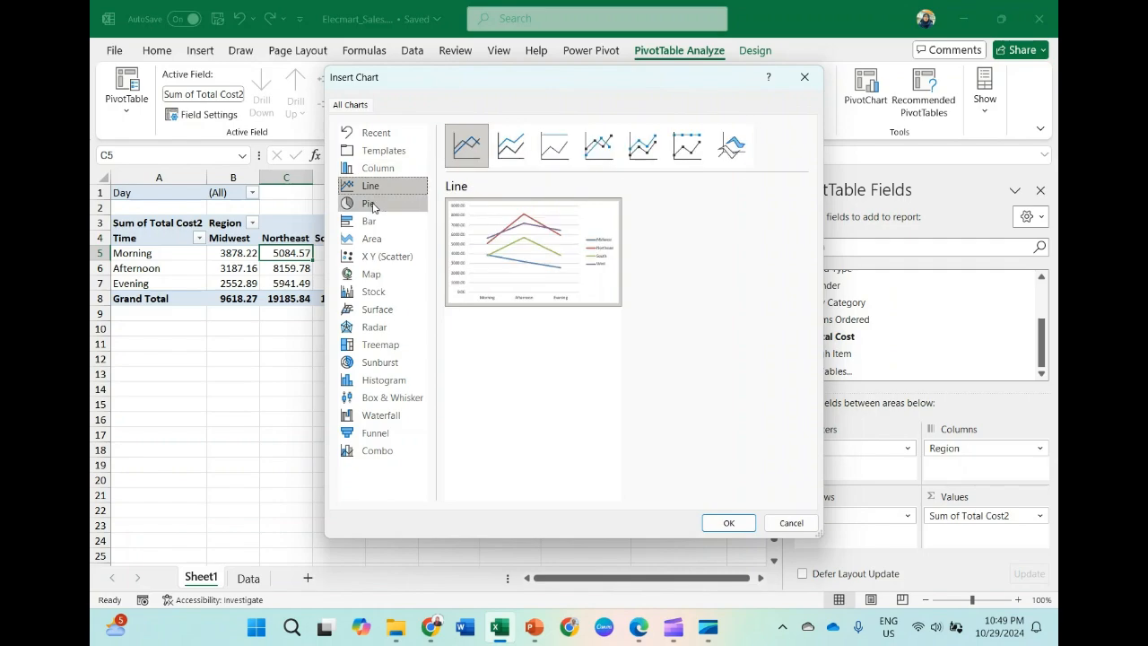
{"action": "left_click", "coordinate": [373, 205]}
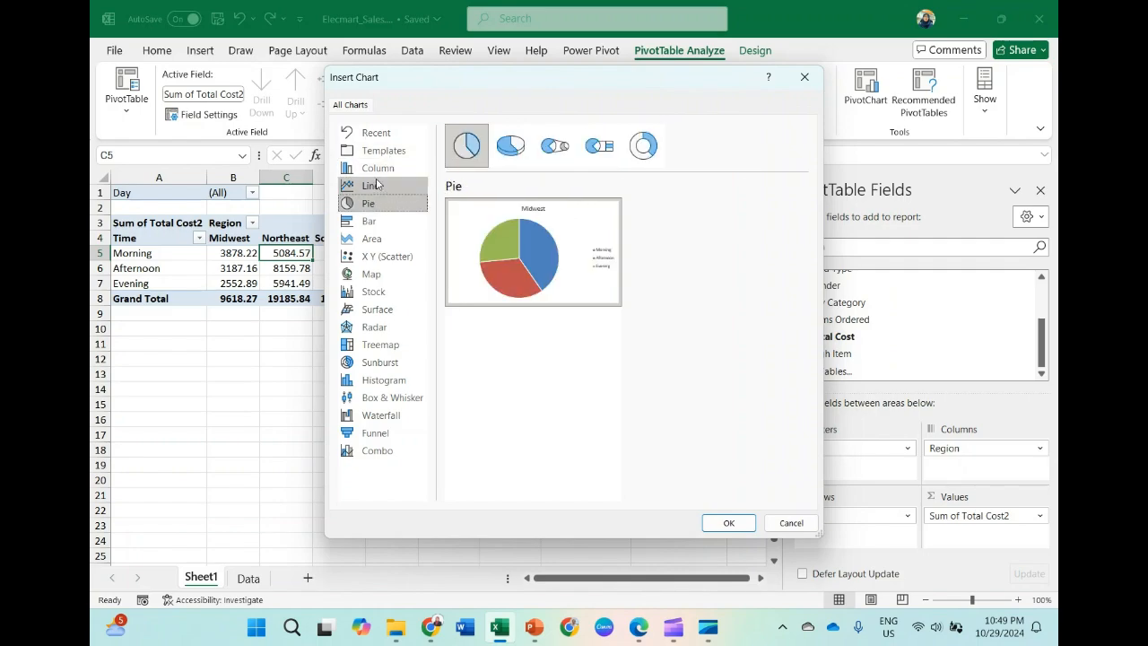
{"action": "left_click", "coordinate": [368, 222]}
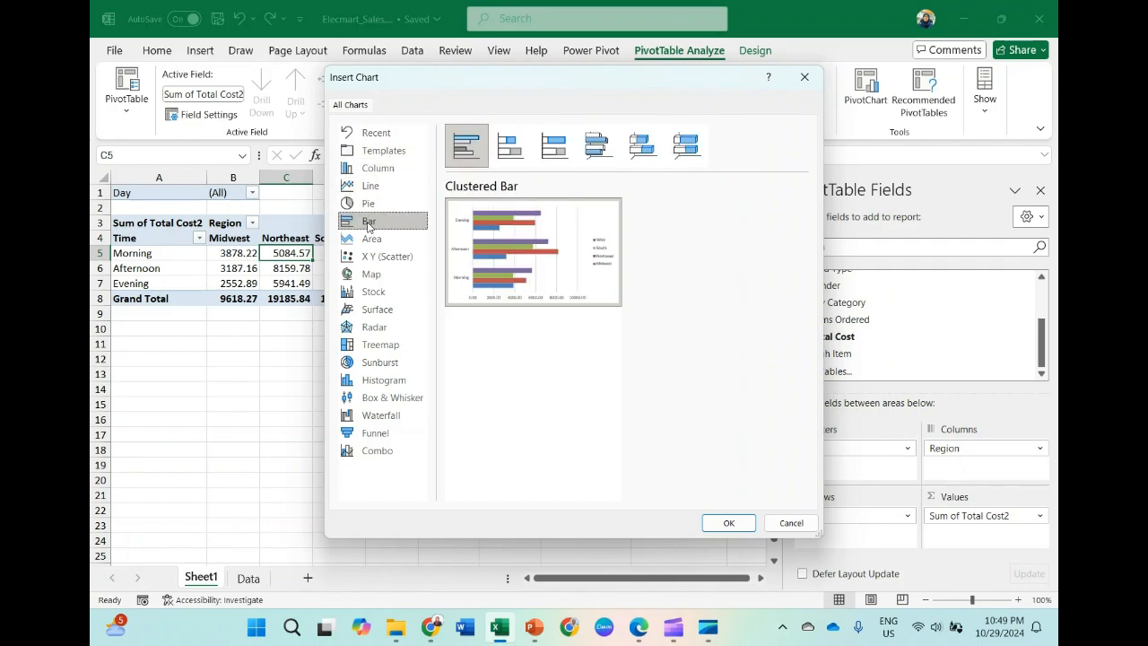
Step: Insert a Clustered Column PivotChart and move it below the PivotTable's Grand Total row
{"action": "left_click", "coordinate": [392, 176]}
{"action": "left_click", "coordinate": [730, 524]}
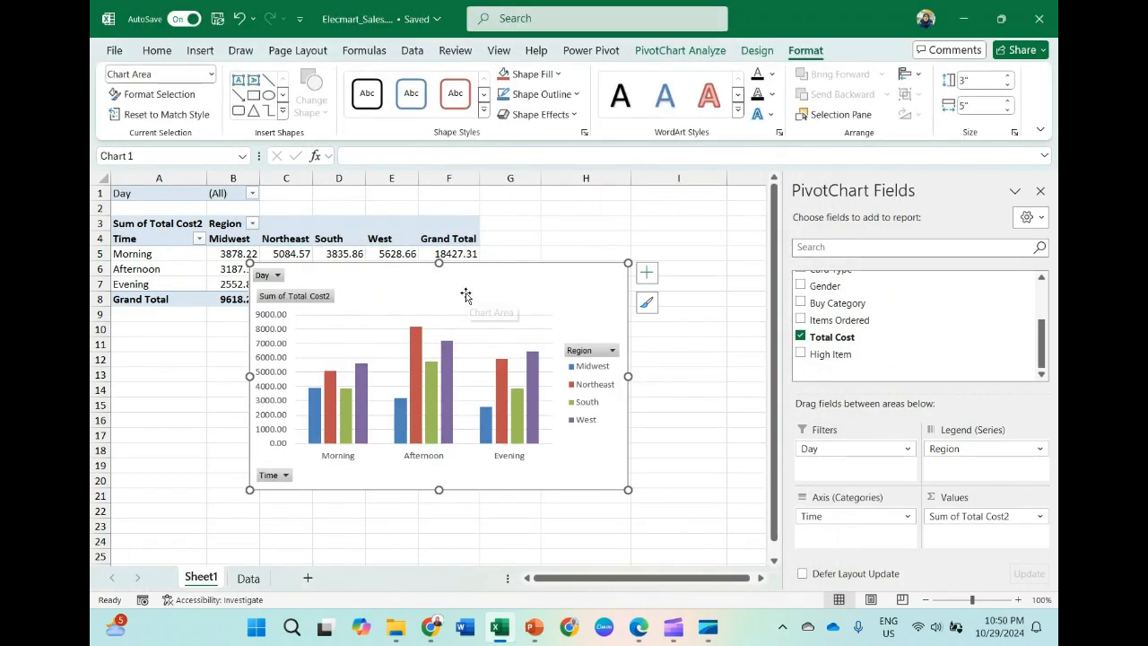
{"action": "left_click_drag", "start_coordinate": [462, 297], "coordinate": [370, 339]}
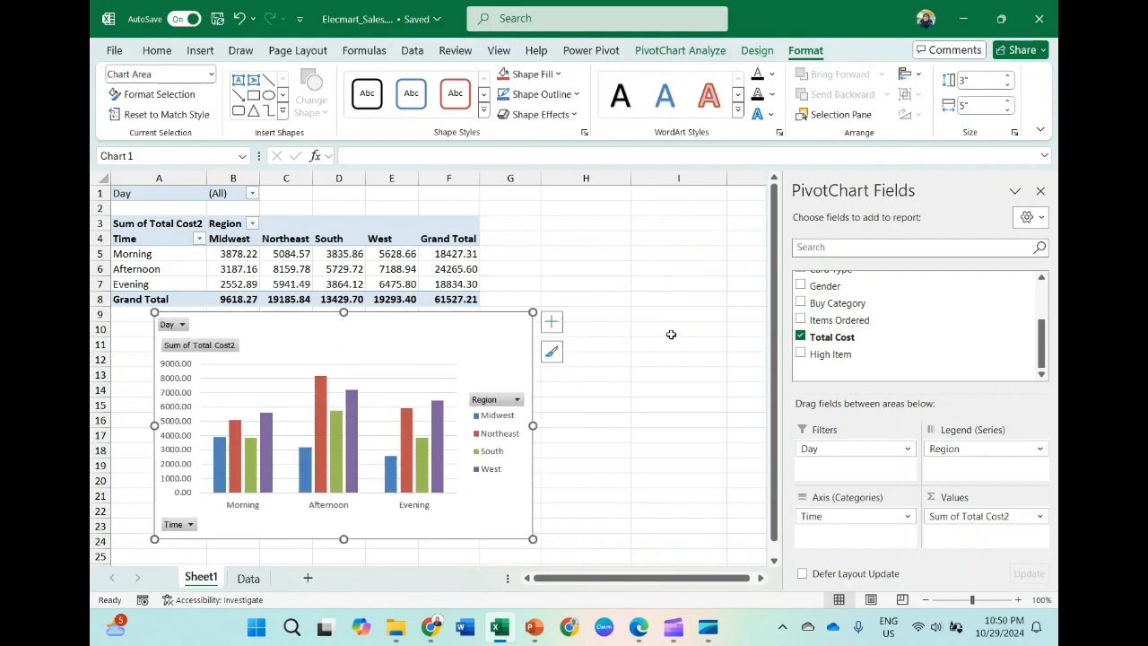
Step: Switch the PivotChart's rows and columns so Region is the axis and Time the legend, and move the chart clear of the PivotTable
{"action": "left_click", "coordinate": [665, 52]}
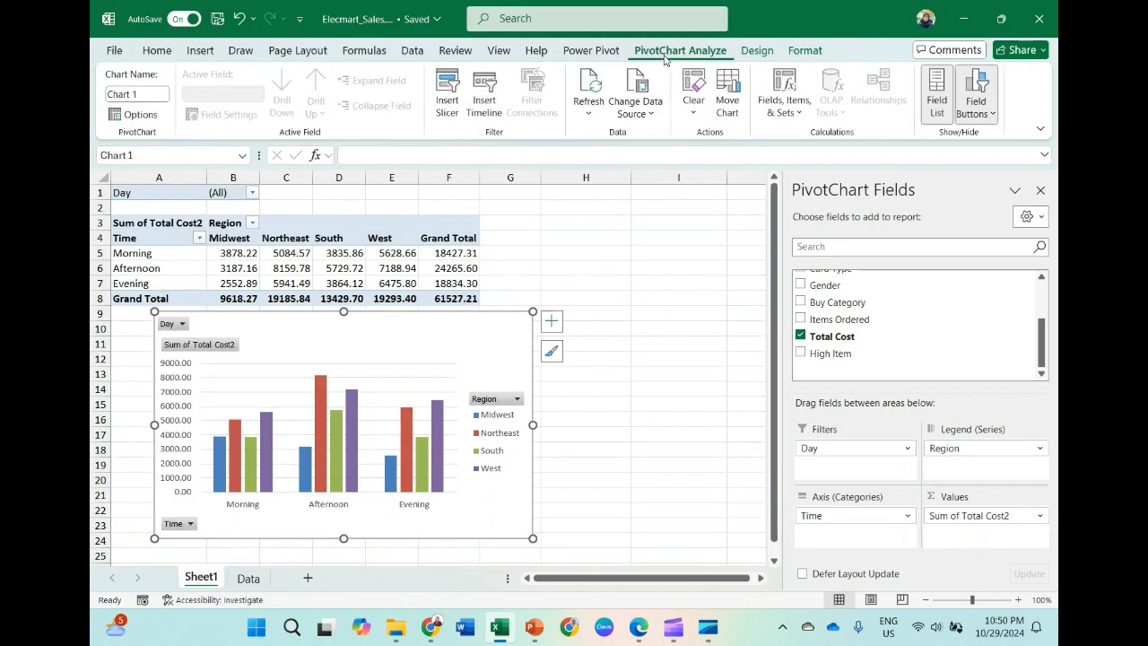
{"action": "left_click", "coordinate": [755, 51]}
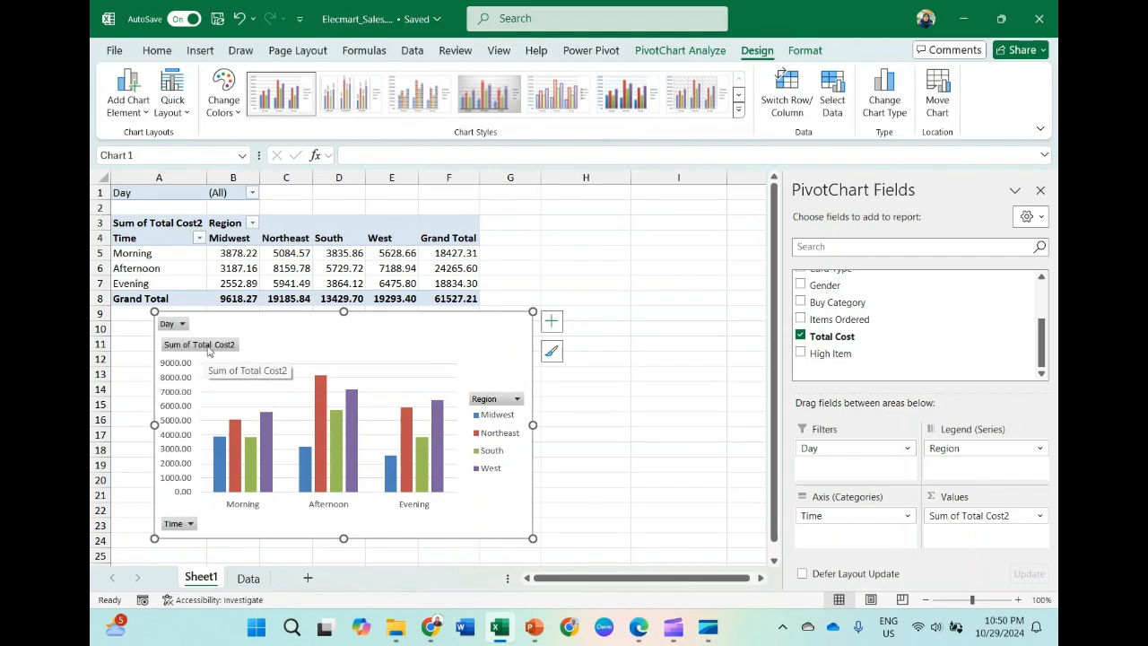
{"action": "left_click", "coordinate": [786, 88]}
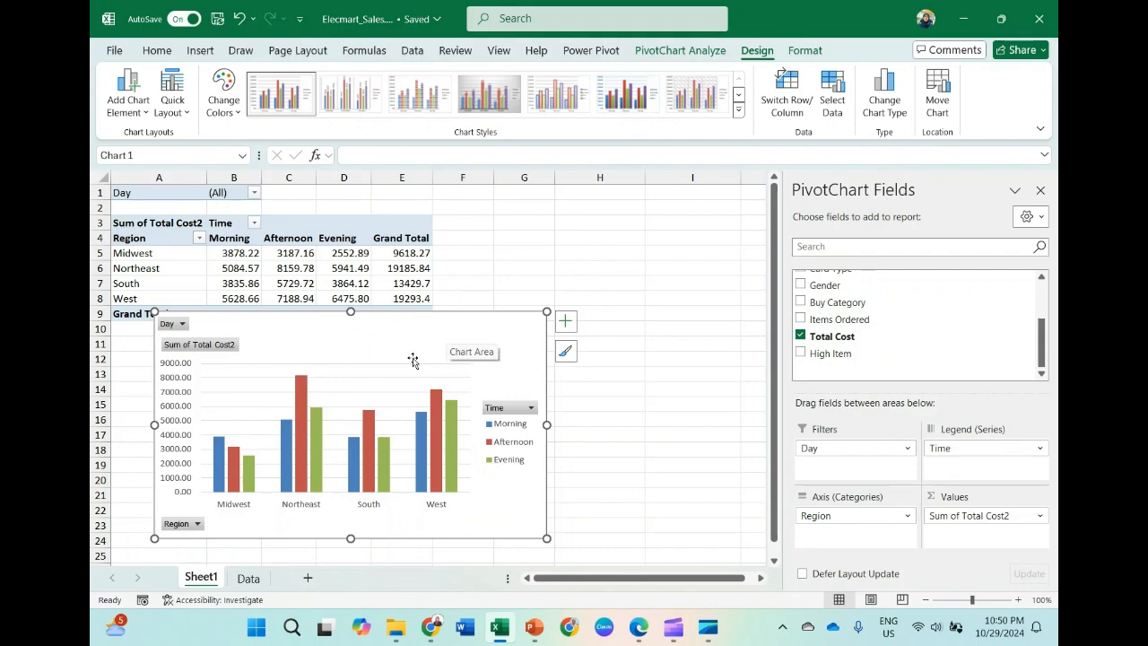
{"action": "left_click_drag", "start_coordinate": [404, 335], "coordinate": [378, 347]}
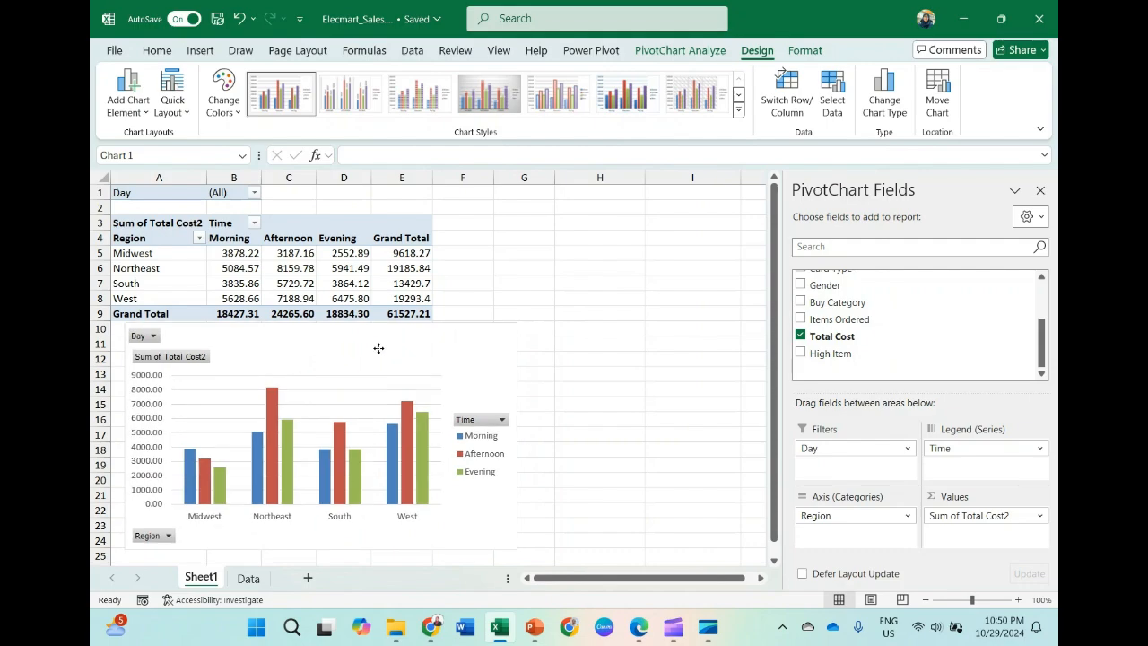
Step: Switch to PowerPoint, view slide 34 on PivotTable grouping, and return to the Excel workbook
{"action": "left_click", "coordinate": [534, 626]}
{"action": "left_click", "coordinate": [144, 511]}
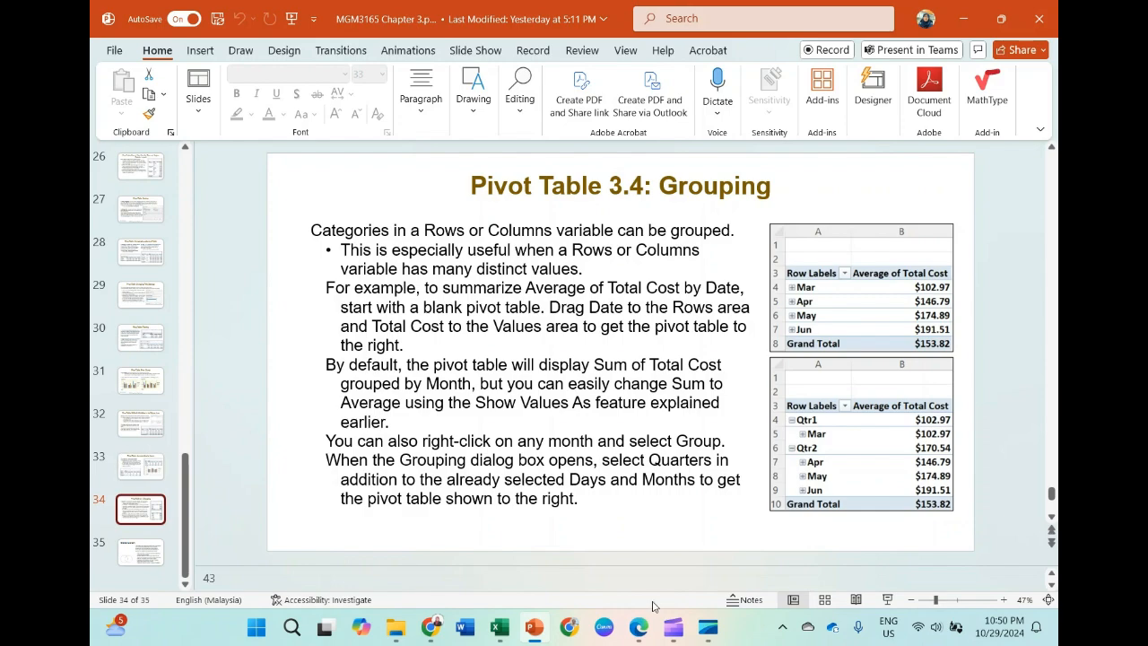
{"action": "left_click", "coordinate": [499, 626]}
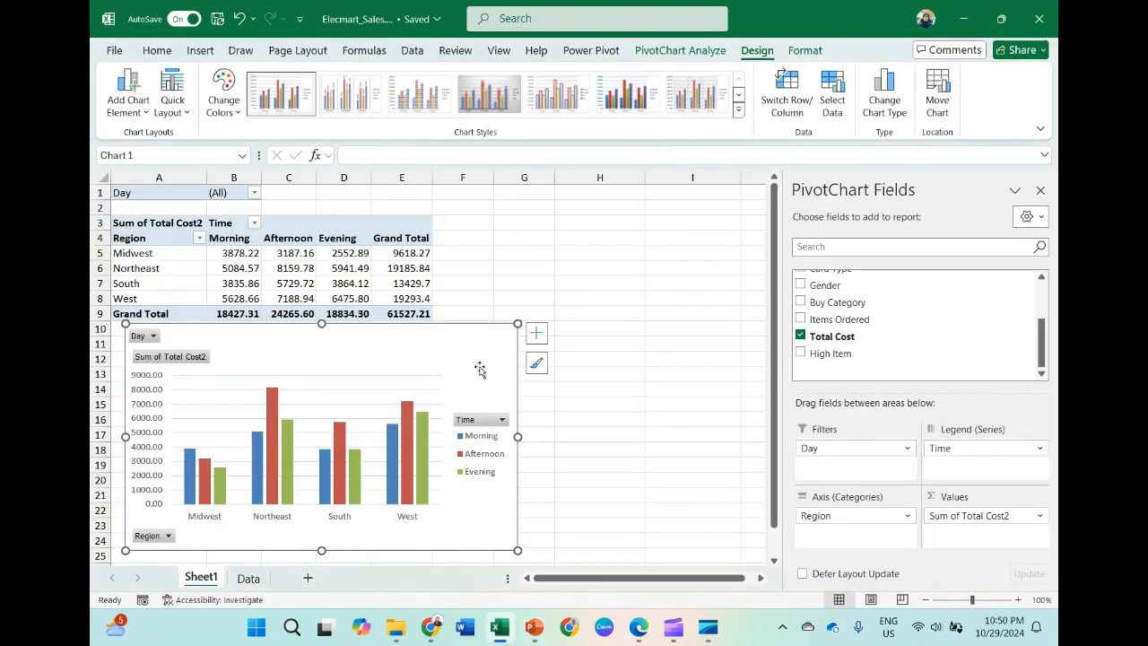
Step: Create a second PivotTable from Data!$A$1:$J$401, placed on the existing worksheet at Sheet1!$H$3
{"action": "left_click", "coordinate": [607, 217]}
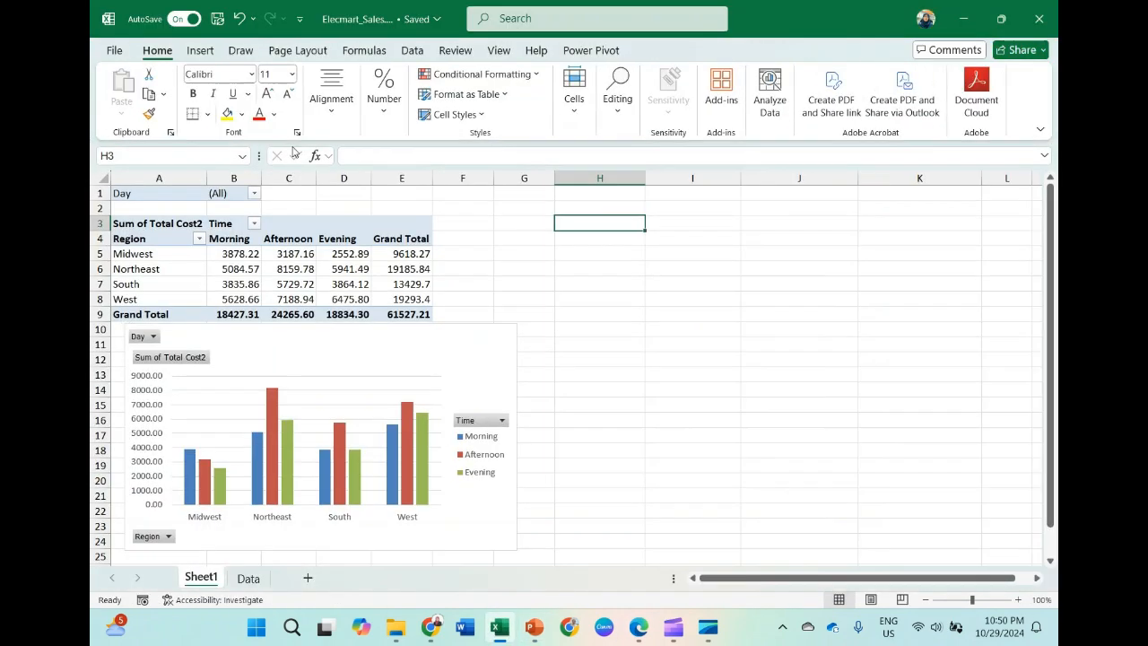
{"action": "left_click", "coordinate": [199, 51]}
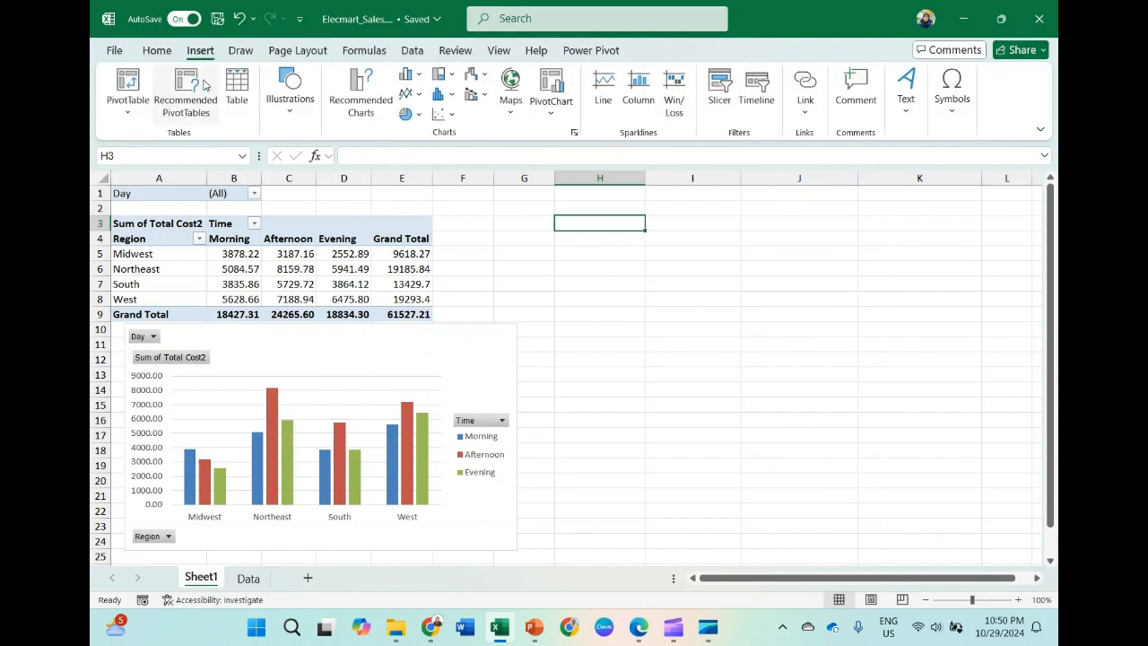
{"action": "left_click", "coordinate": [133, 92]}
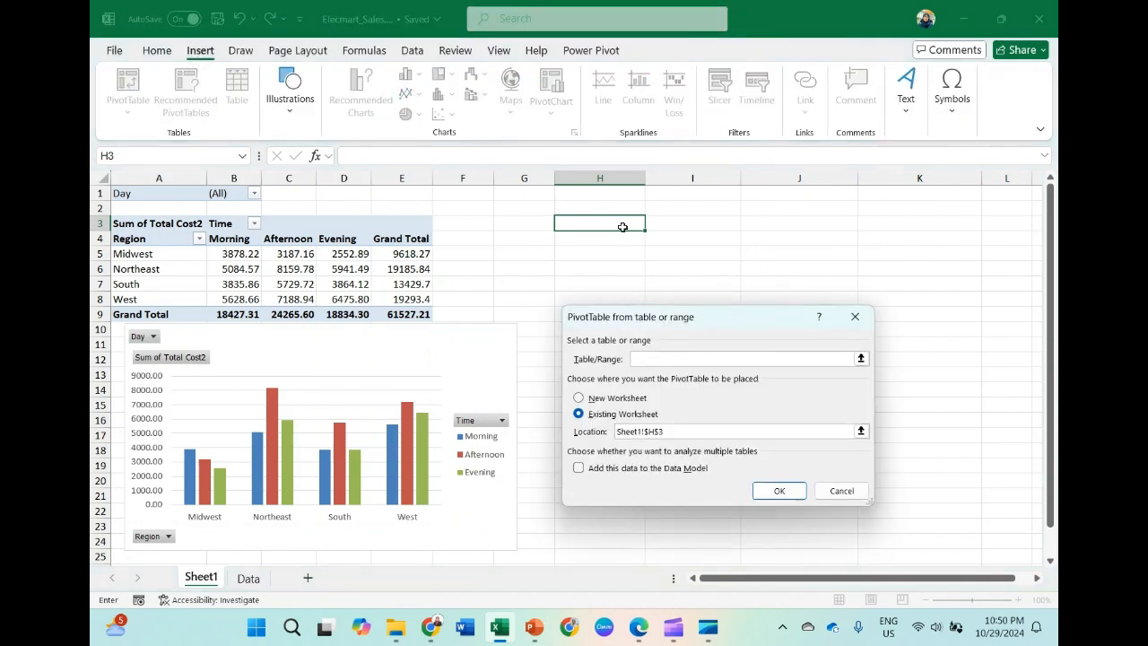
{"action": "left_click", "coordinate": [254, 579]}
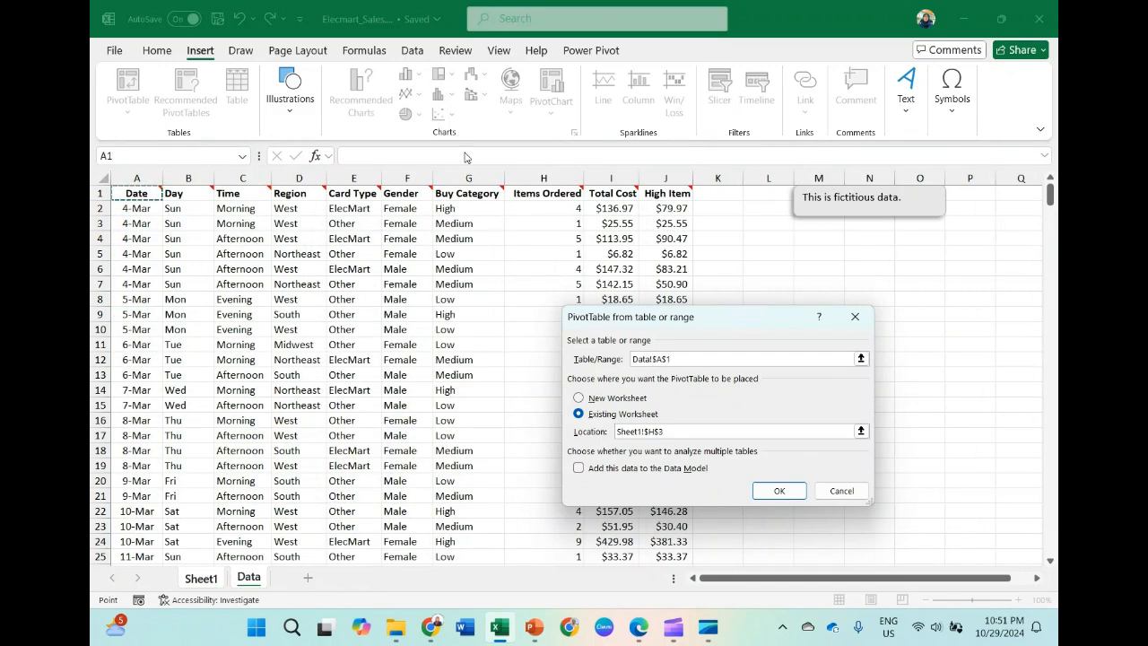
{"action": "key", "text": "ctrl+shift+Right"}
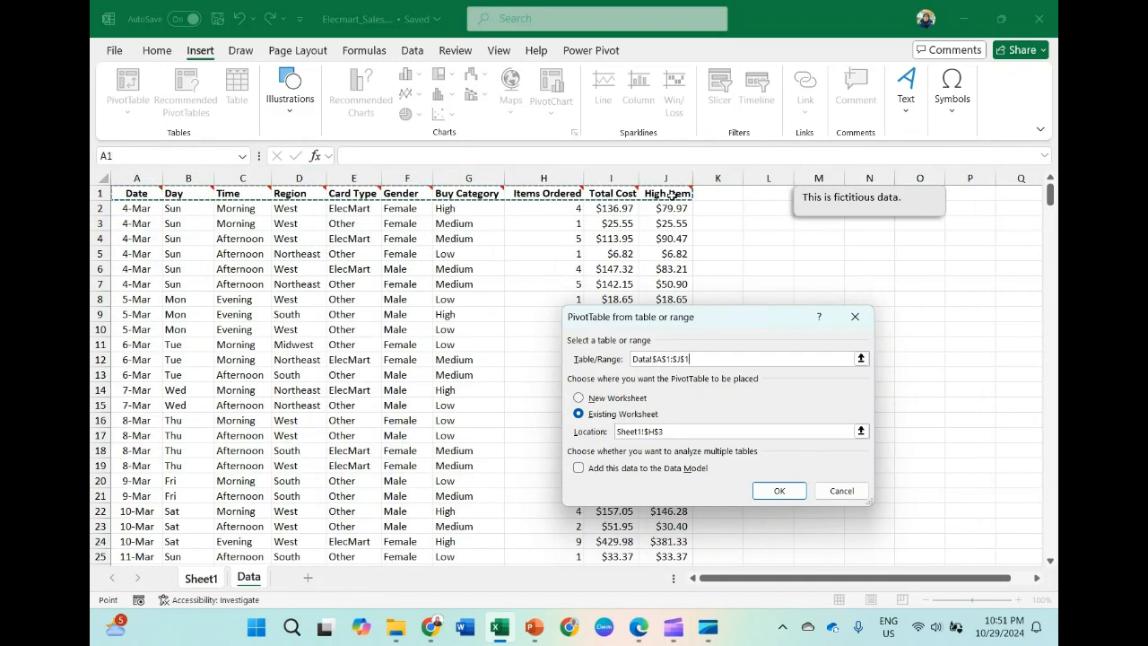
{"action": "key", "text": "ctrl+shift+Down"}
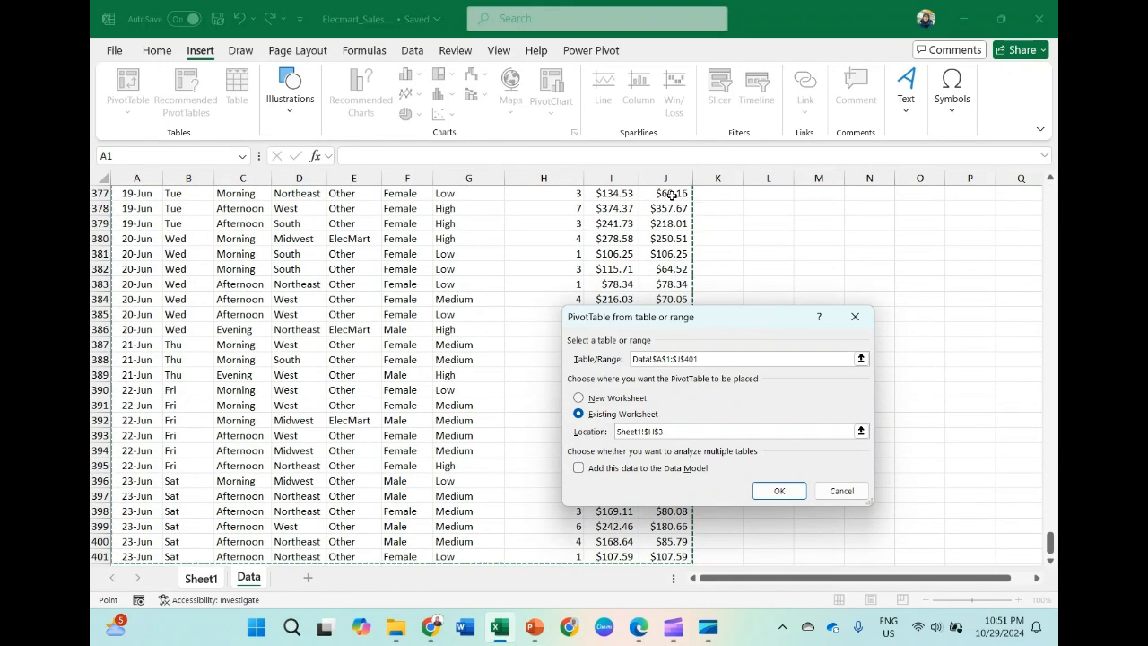
{"action": "left_click", "coordinate": [594, 414]}
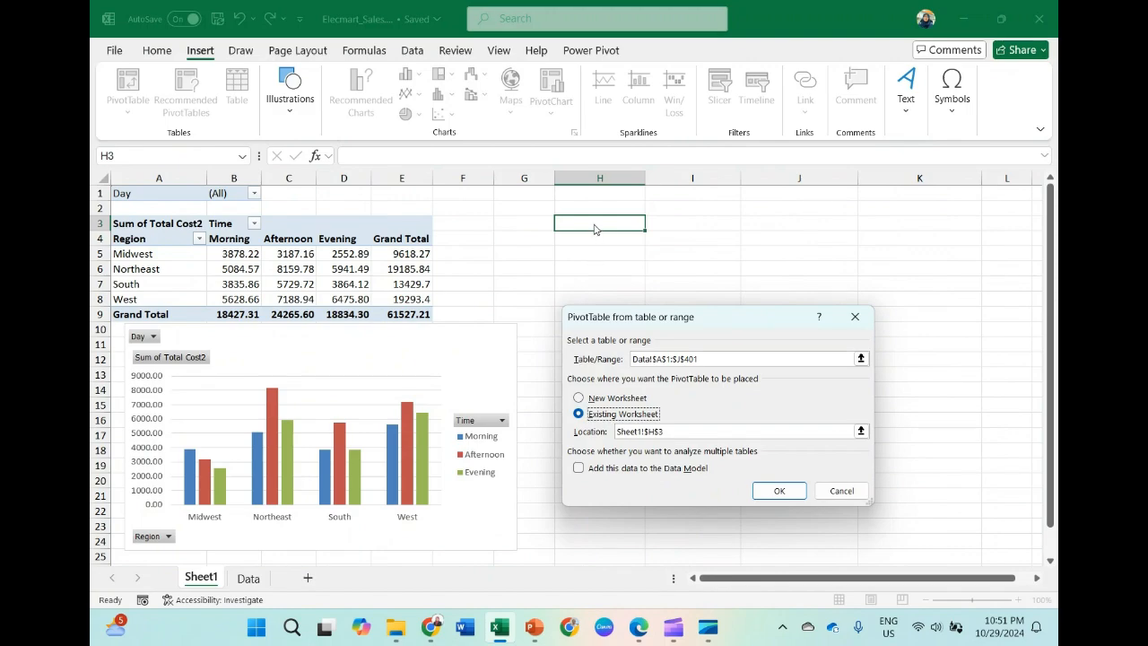
{"action": "left_click", "coordinate": [780, 491]}
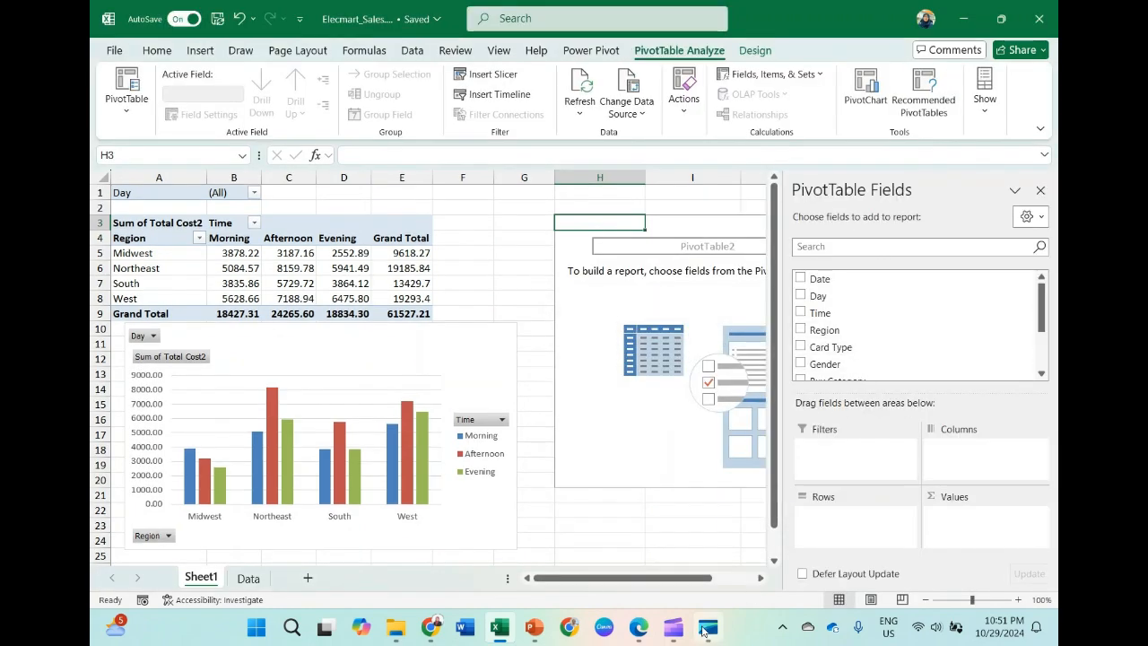
Step: Summarize Sum of Total Cost by Date in the new PivotTable, leaving out the Days (Date) row level
{"action": "left_click", "coordinate": [799, 278]}
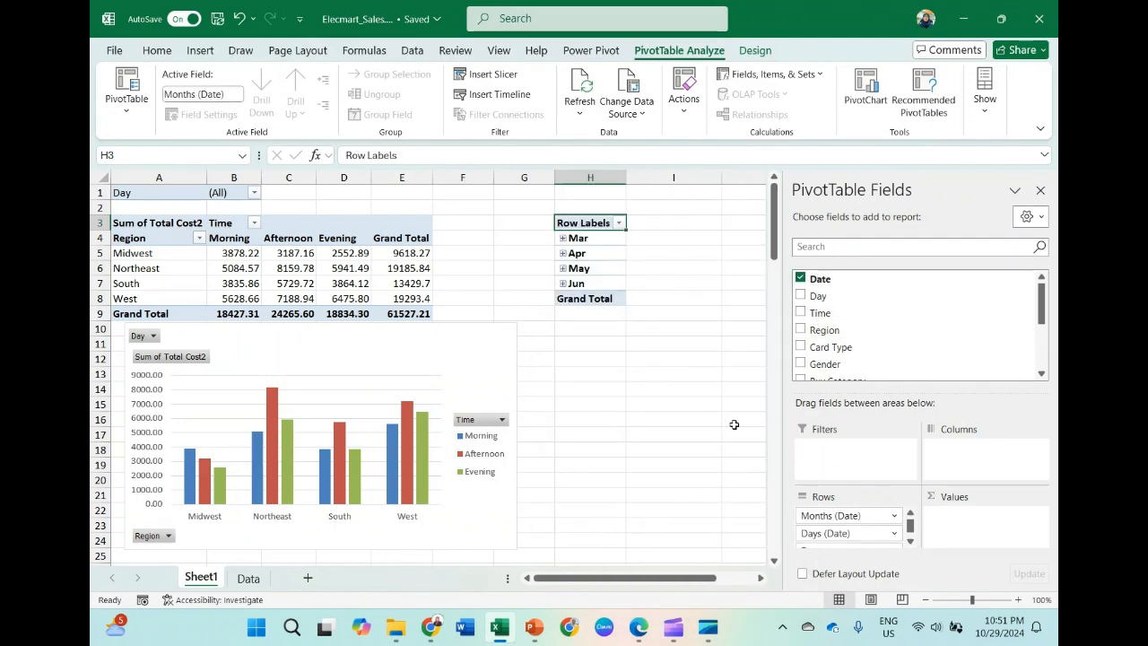
{"action": "left_click", "coordinate": [535, 634]}
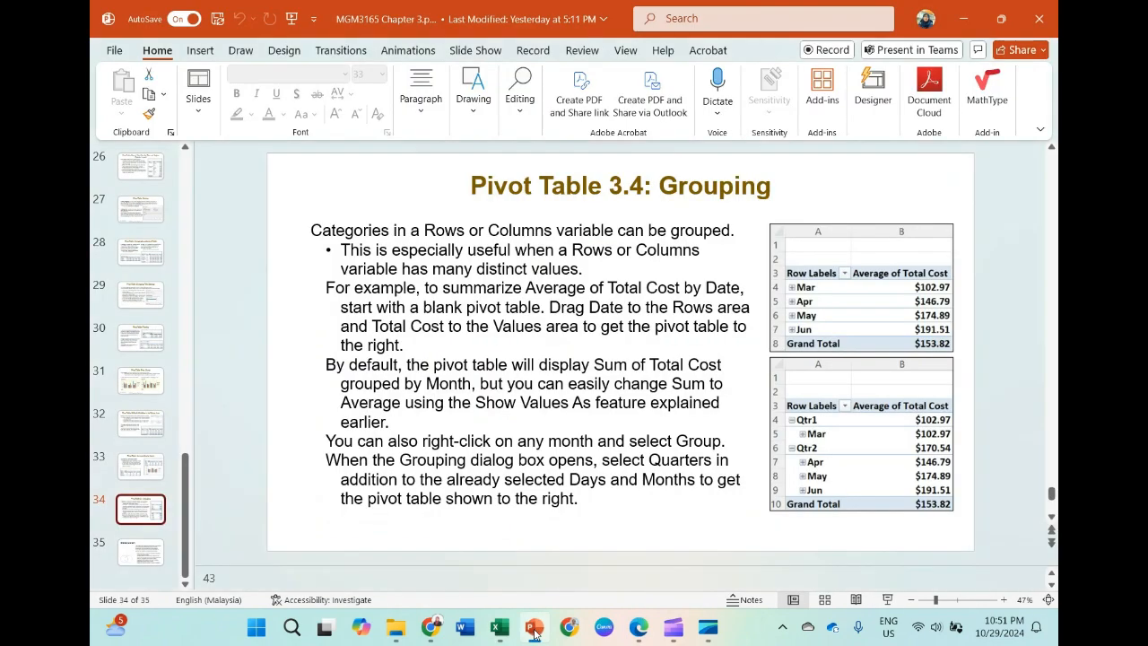
{"action": "left_click", "coordinate": [534, 634]}
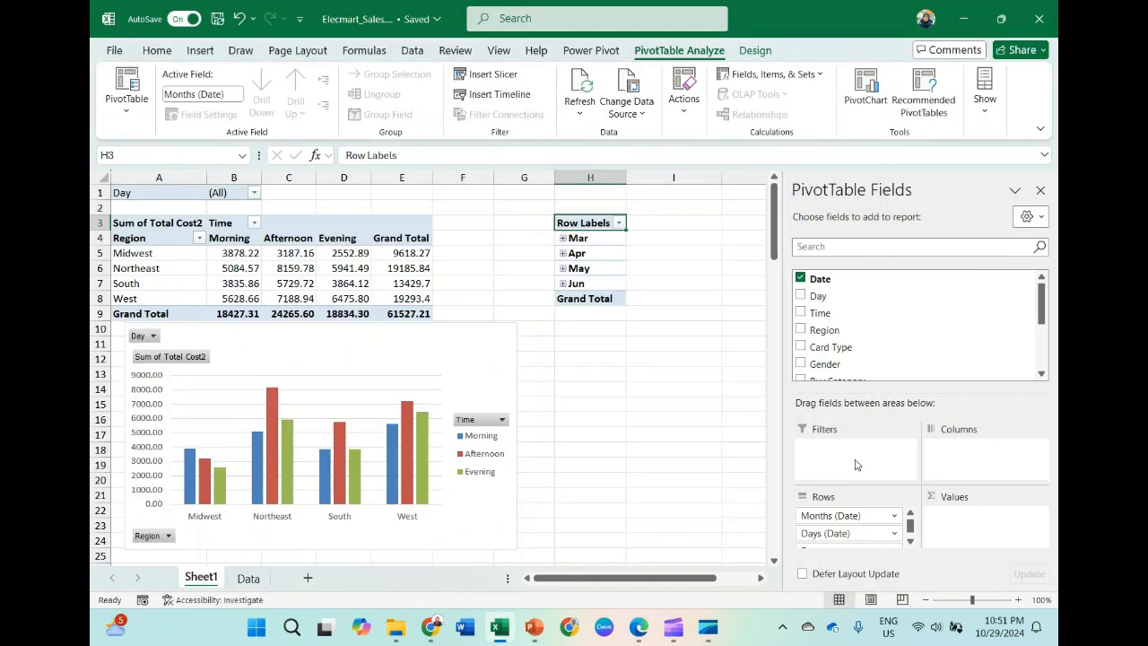
{"action": "scroll", "coordinate": [812, 355], "scroll_direction": "down", "scroll_amount": 3}
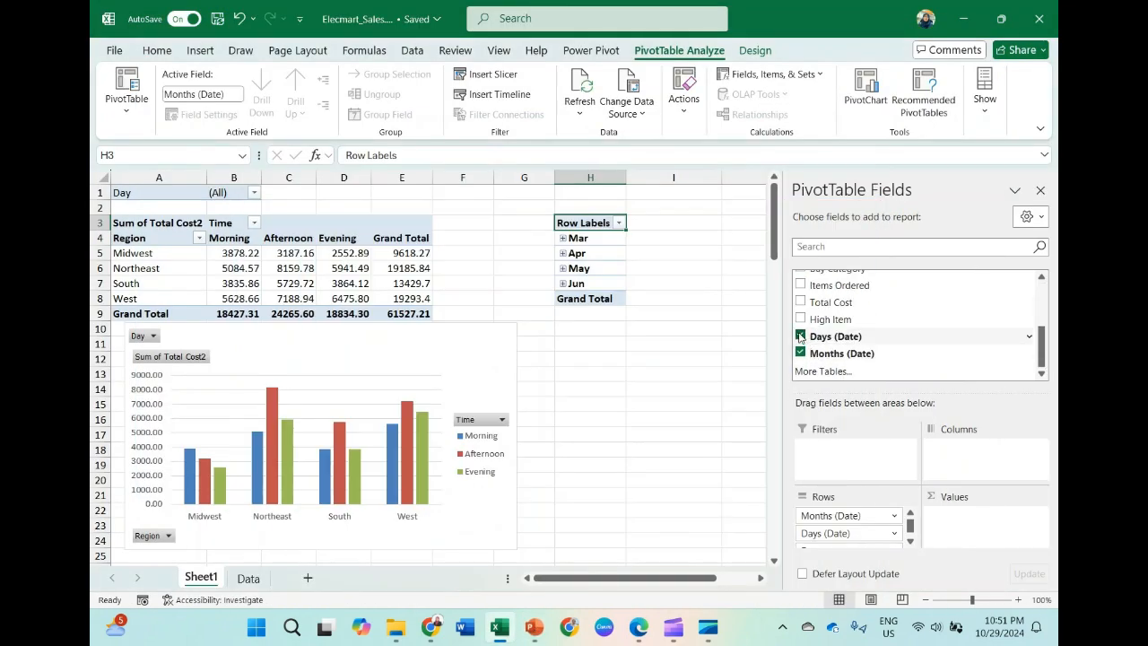
{"action": "left_click", "coordinate": [801, 336]}
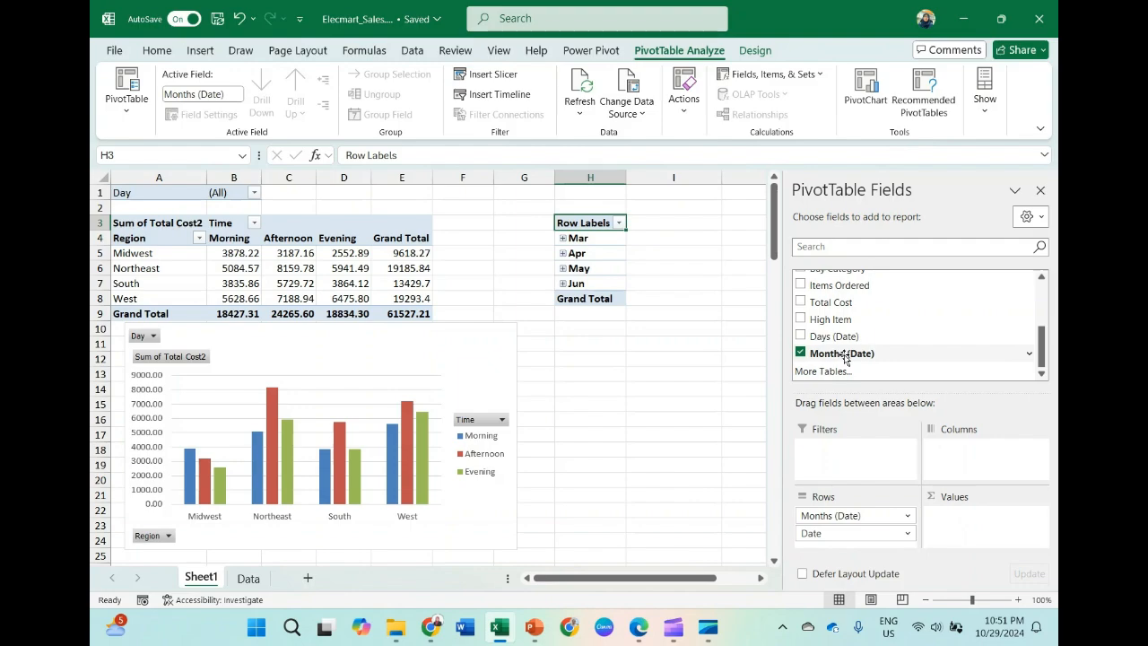
{"action": "left_click_drag", "start_coordinate": [831, 302], "coordinate": [1012, 529]}
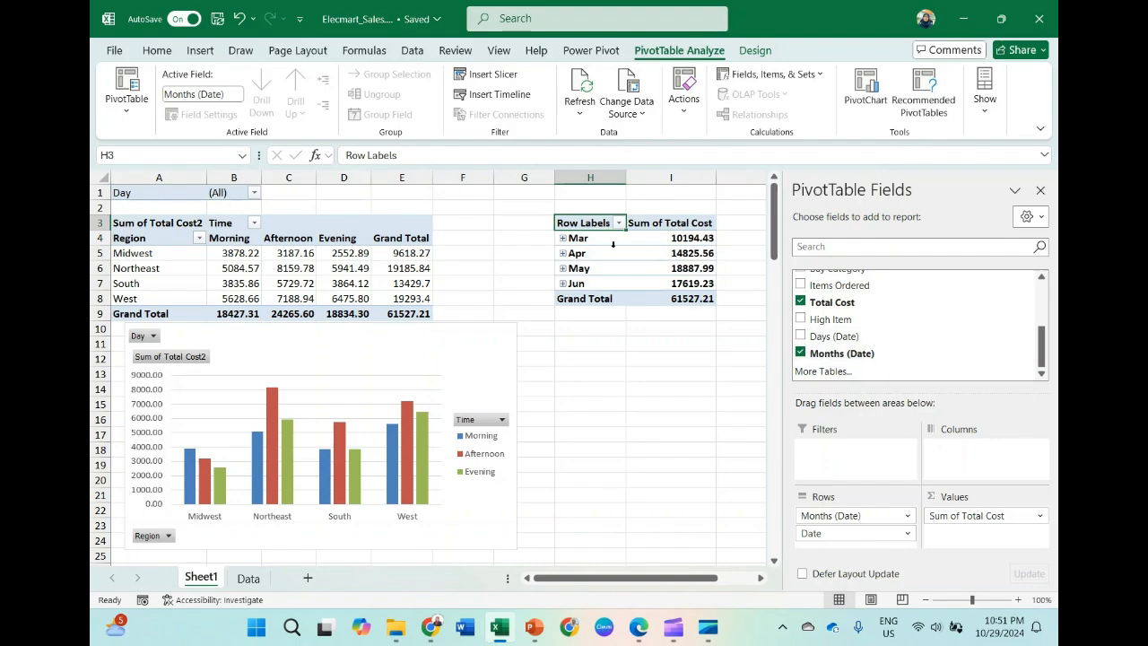
Step: Expand the Mar group in the new PivotTable to examine its dates, and collapse it again
{"action": "left_click", "coordinate": [562, 239]}
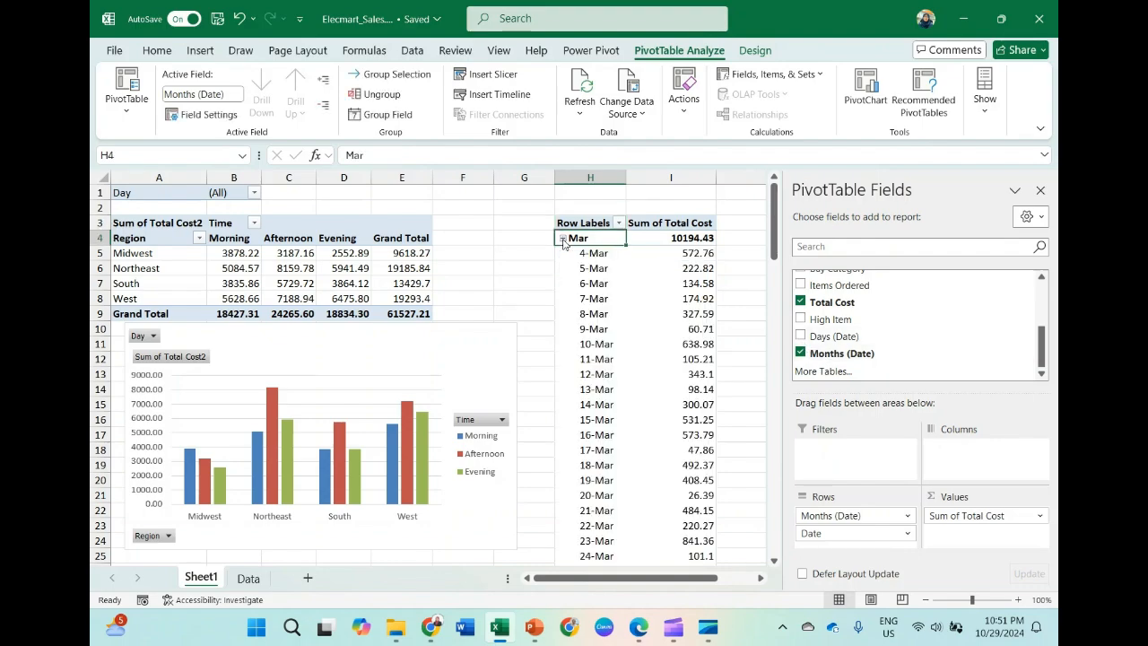
{"action": "left_click", "coordinate": [562, 238]}
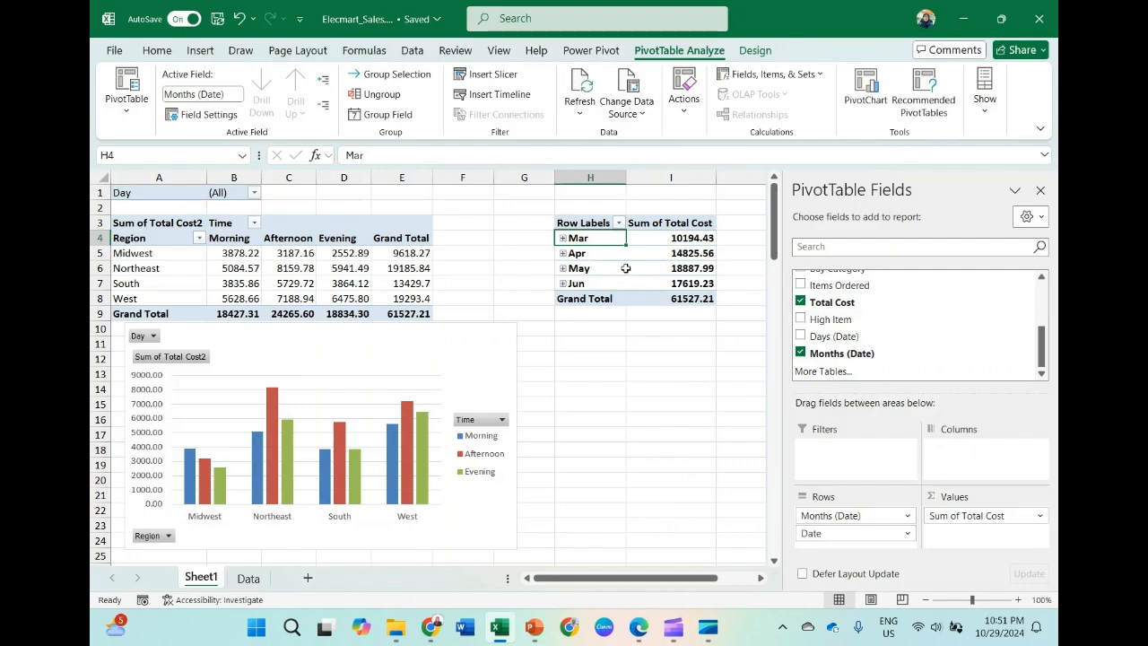
{"action": "left_click", "coordinate": [818, 371]}
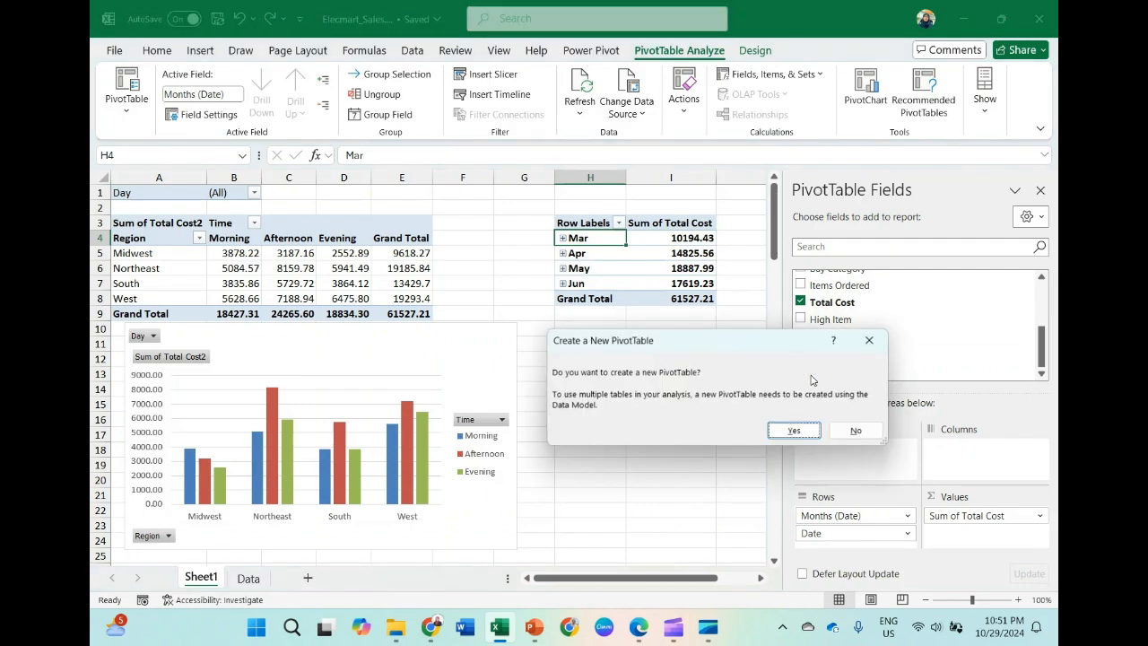
{"action": "left_click", "coordinate": [843, 431]}
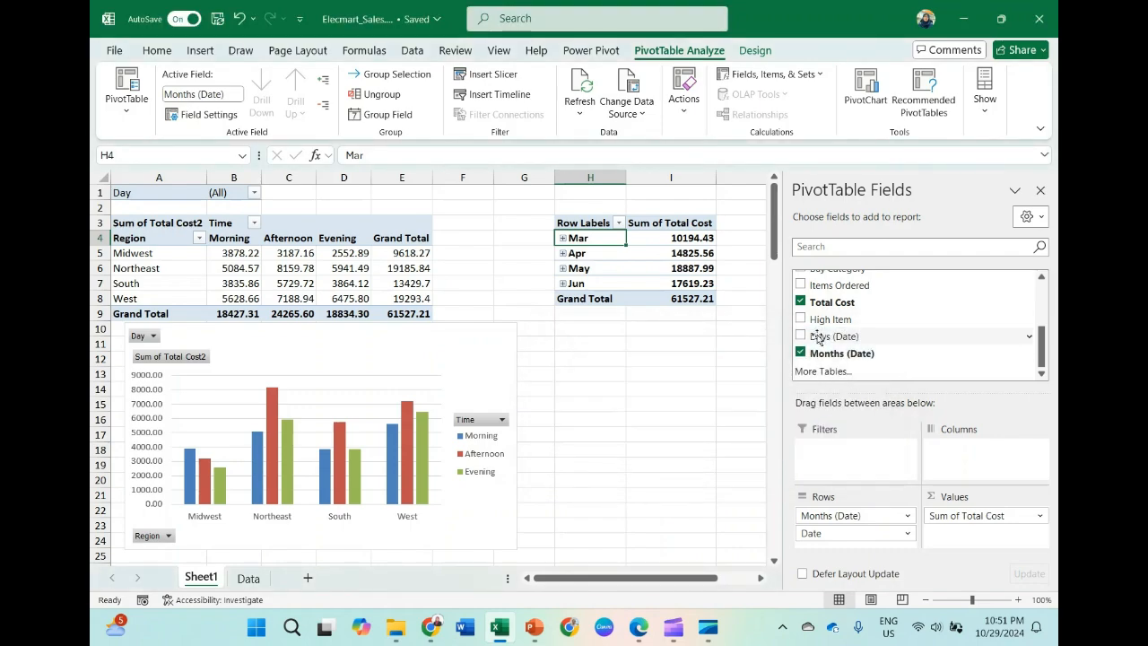
{"action": "left_click", "coordinate": [907, 515]}
{"action": "left_click", "coordinate": [907, 517]}
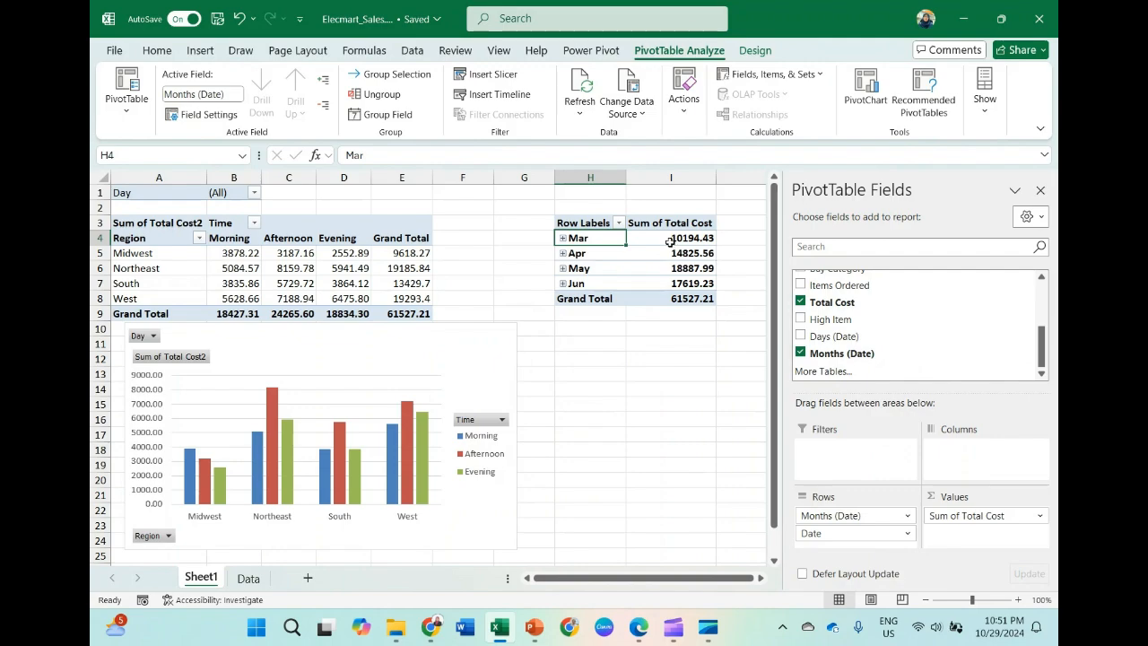
Step: Add Days (Date) back to the new PivotTable's rows and expand the Mar group
{"action": "left_click", "coordinate": [562, 238]}
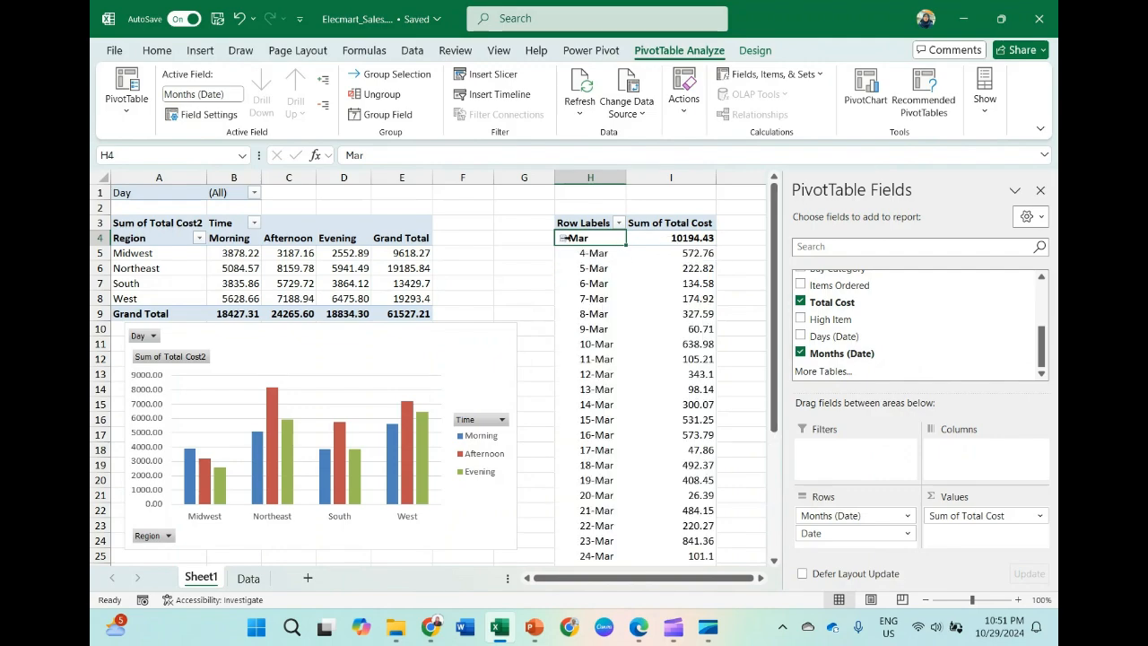
{"action": "left_click", "coordinate": [563, 239]}
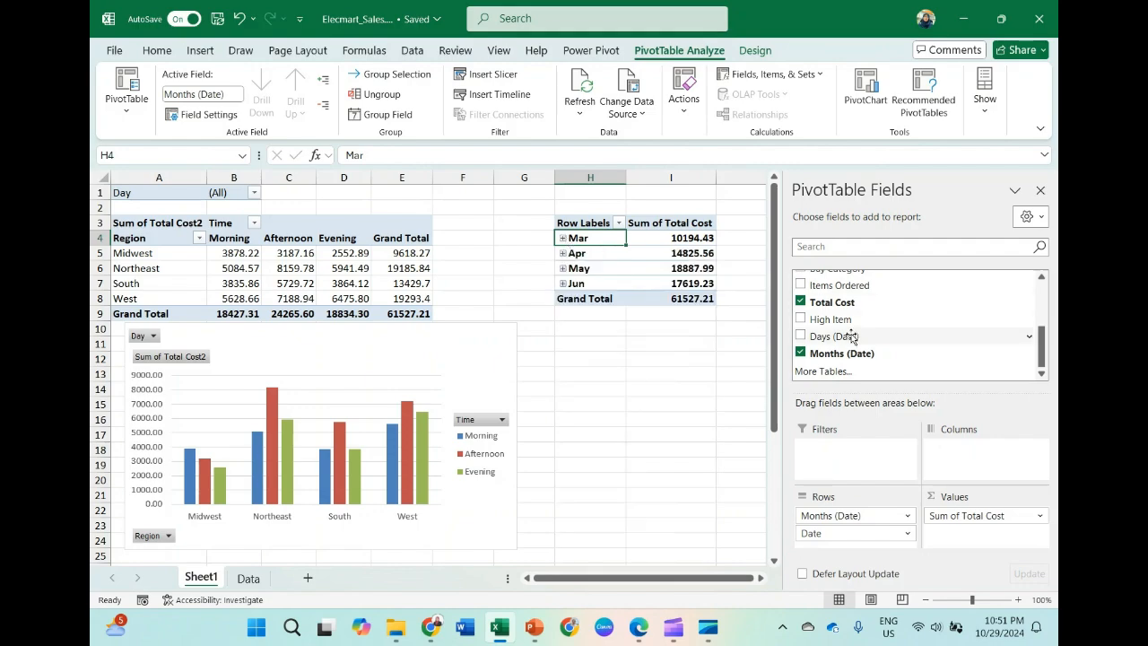
{"action": "left_click", "coordinate": [800, 335]}
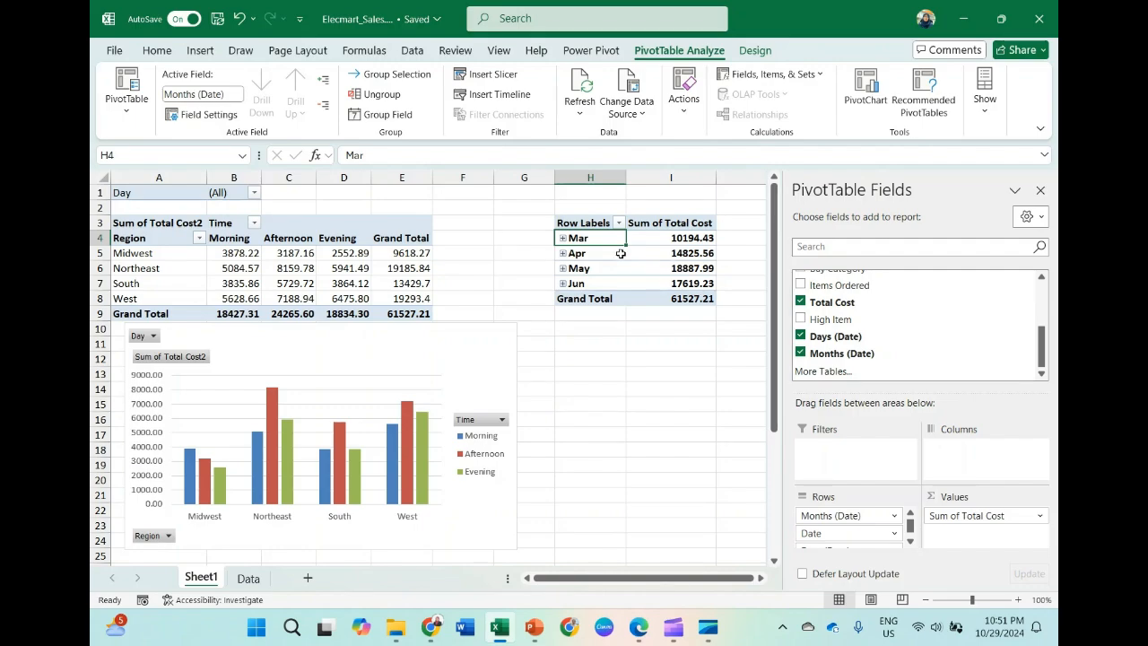
{"action": "left_click", "coordinate": [562, 238]}
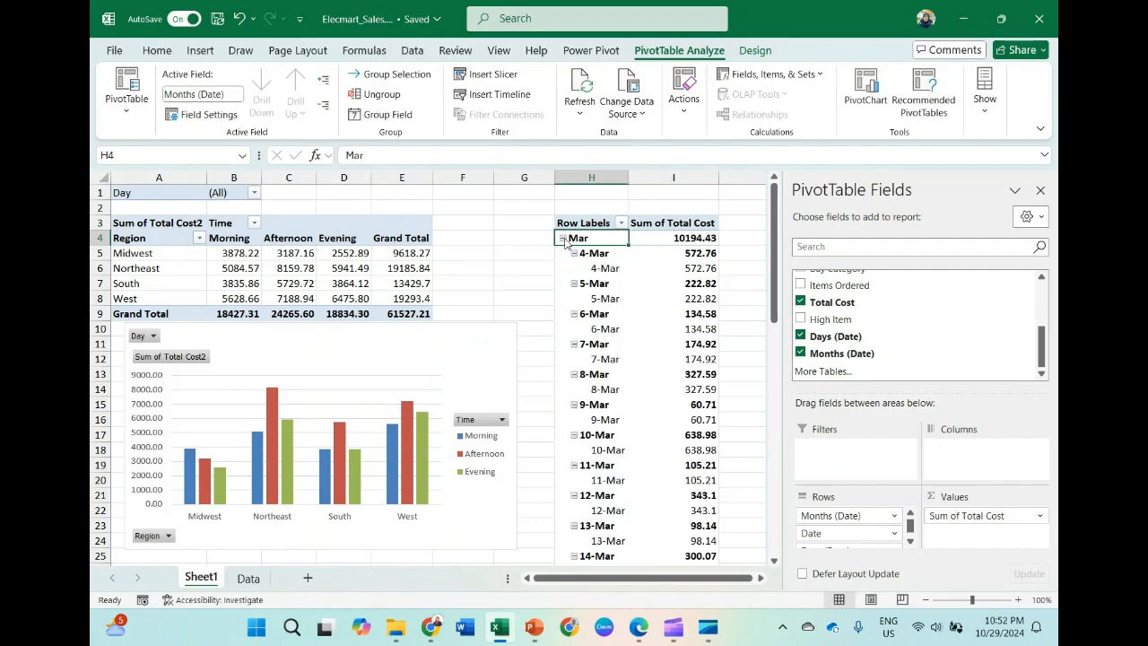
Step: Collapse the Mar group in the second PivotTable and remove Days (Date) from its rows
{"action": "left_click", "coordinate": [562, 239]}
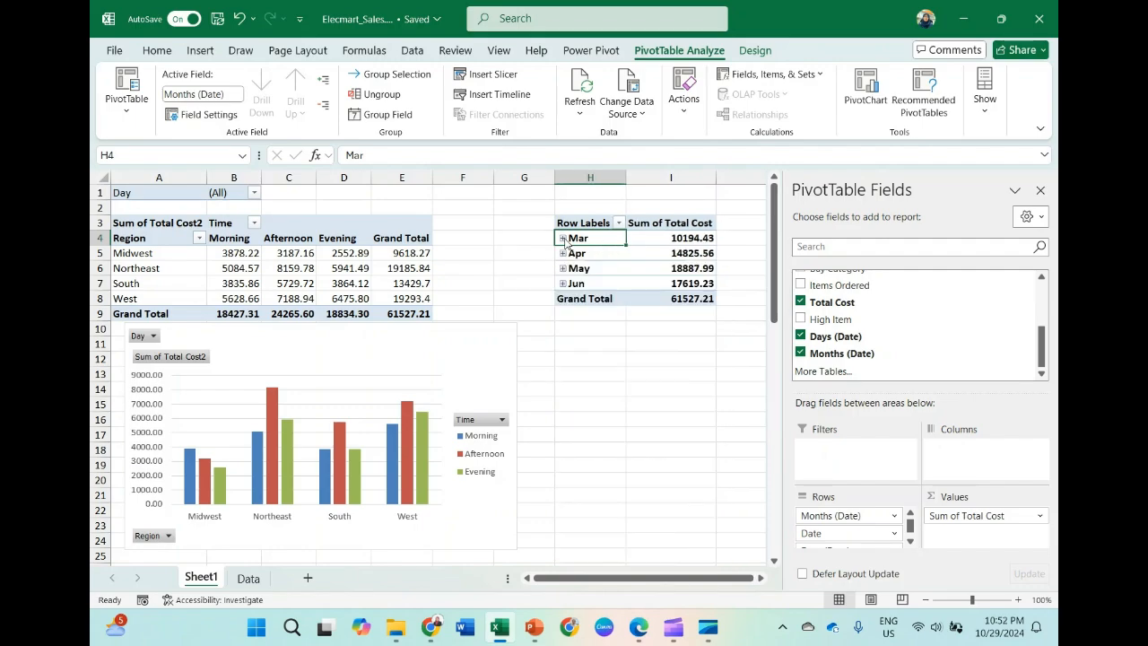
{"action": "left_click", "coordinate": [800, 336]}
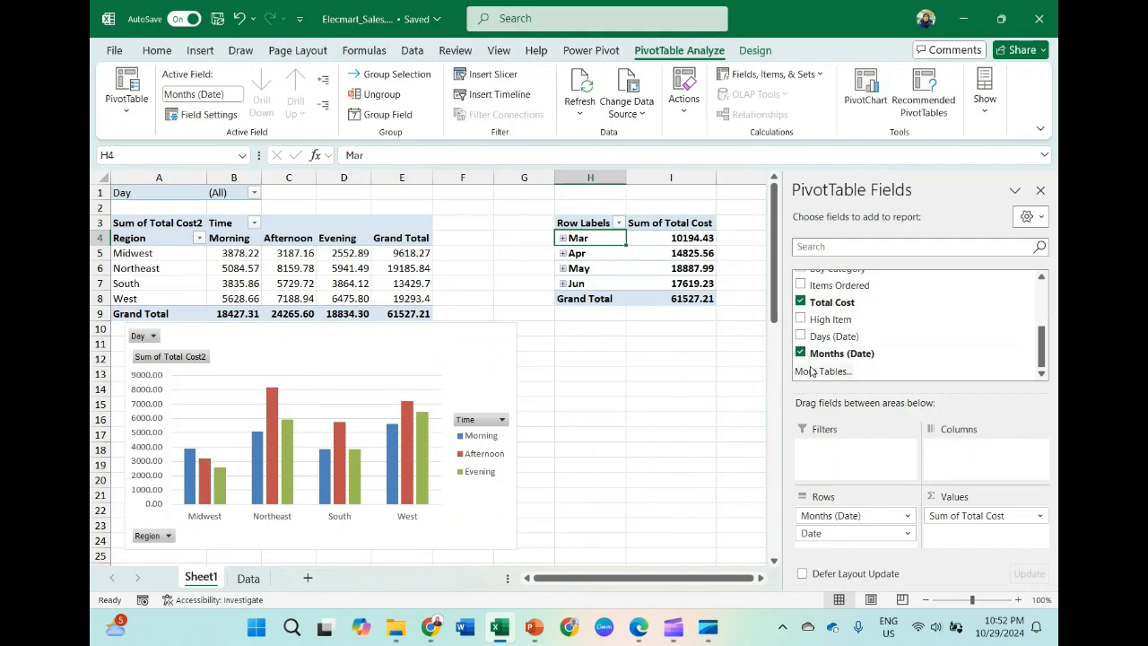
Step: Try the Next Quarter date filter on the second PivotTable's Months (Date) field, and undo the filter
{"action": "left_click", "coordinate": [1031, 357]}
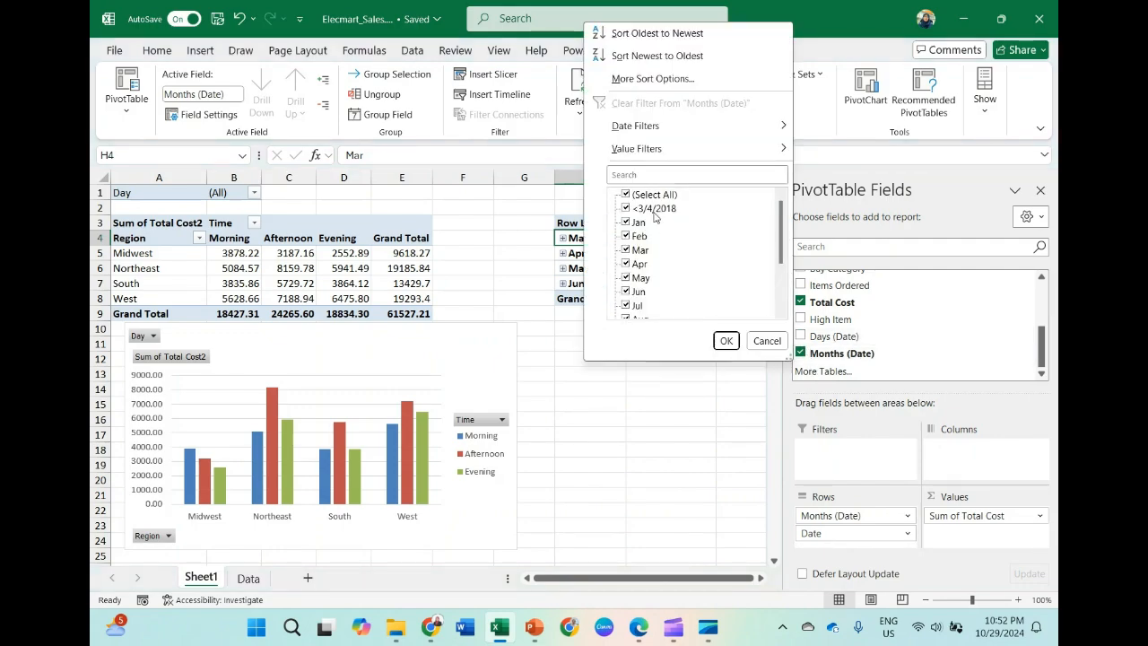
{"action": "scroll", "coordinate": [654, 212], "scroll_direction": "down", "scroll_amount": 1}
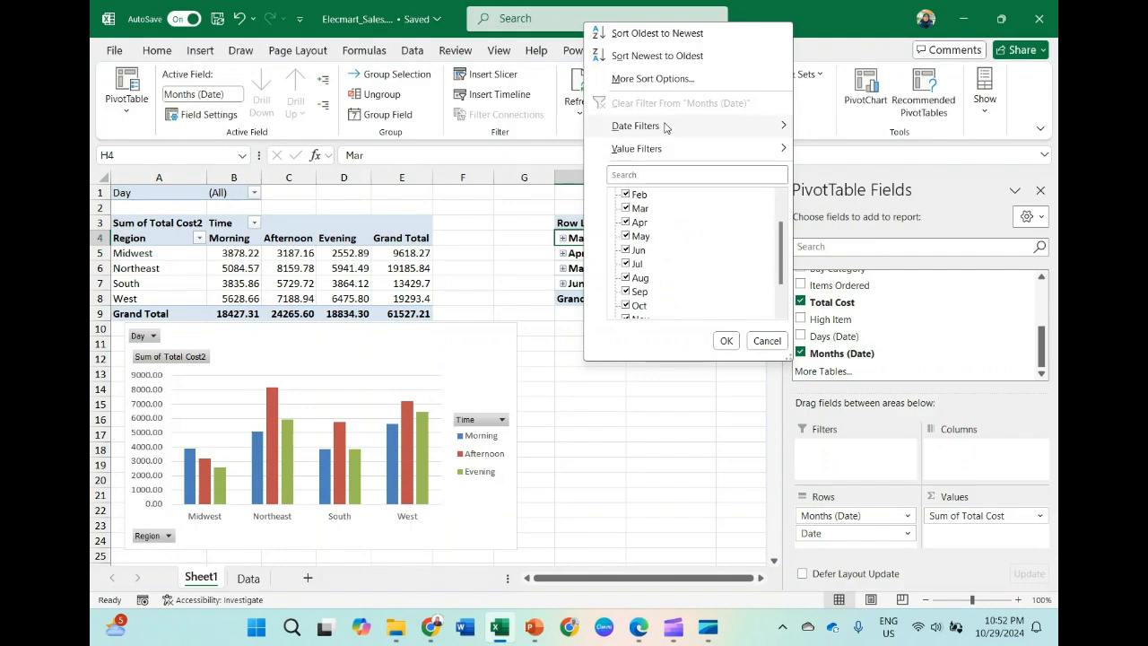
{"action": "mouse_move", "coordinate": [665, 128]}
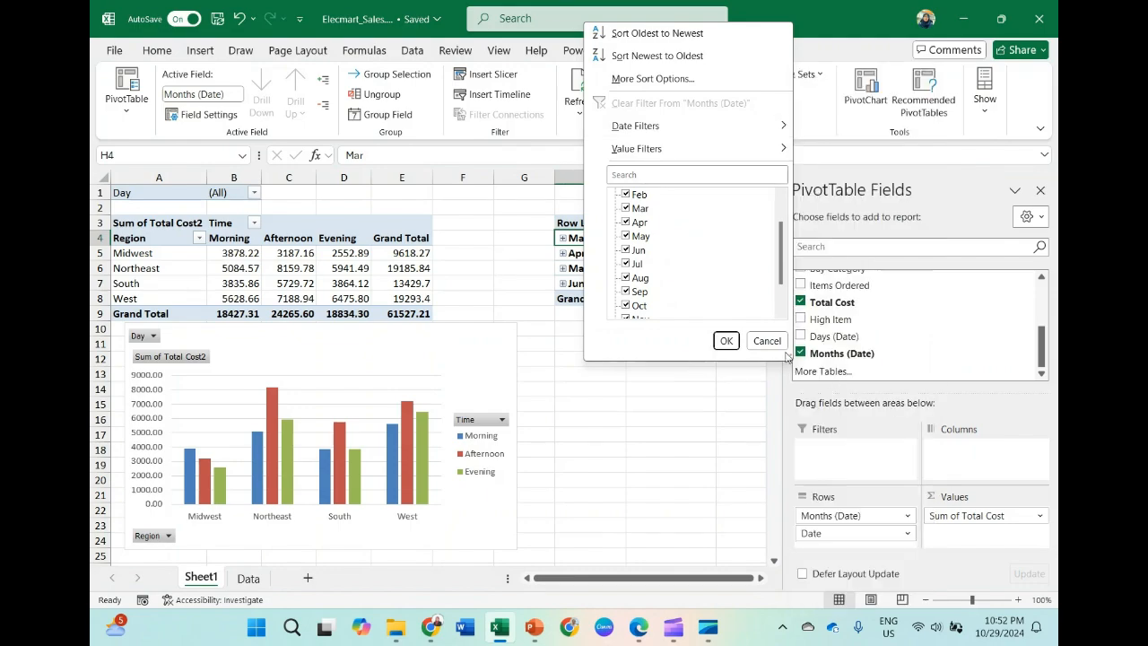
{"action": "mouse_move", "coordinate": [708, 125]}
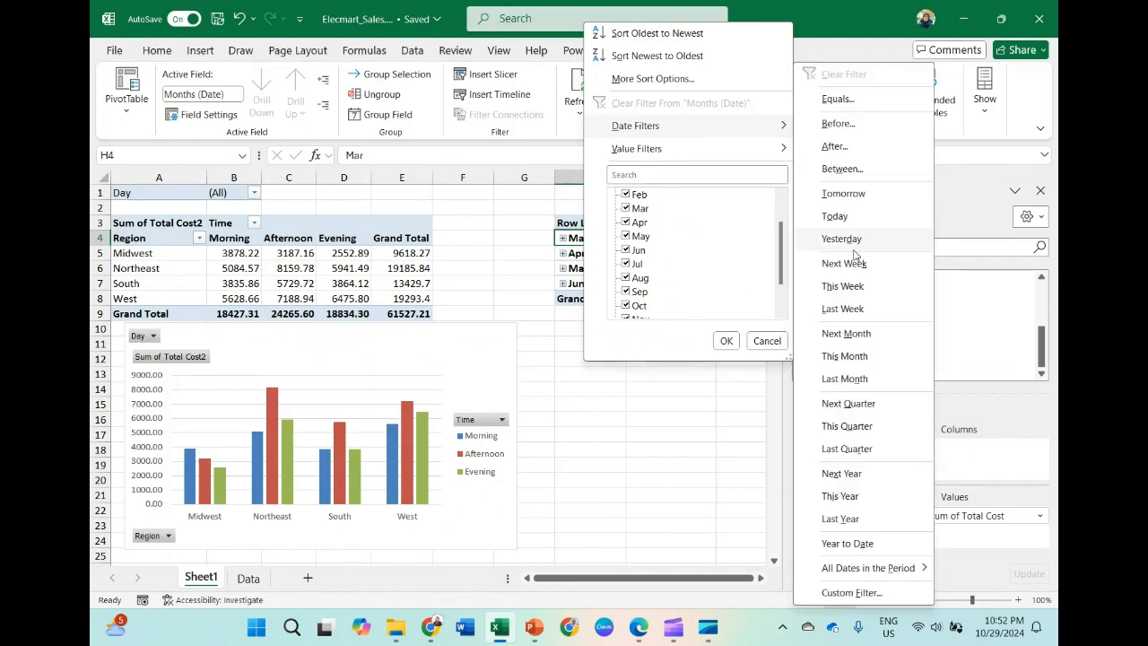
{"action": "left_click", "coordinate": [847, 404]}
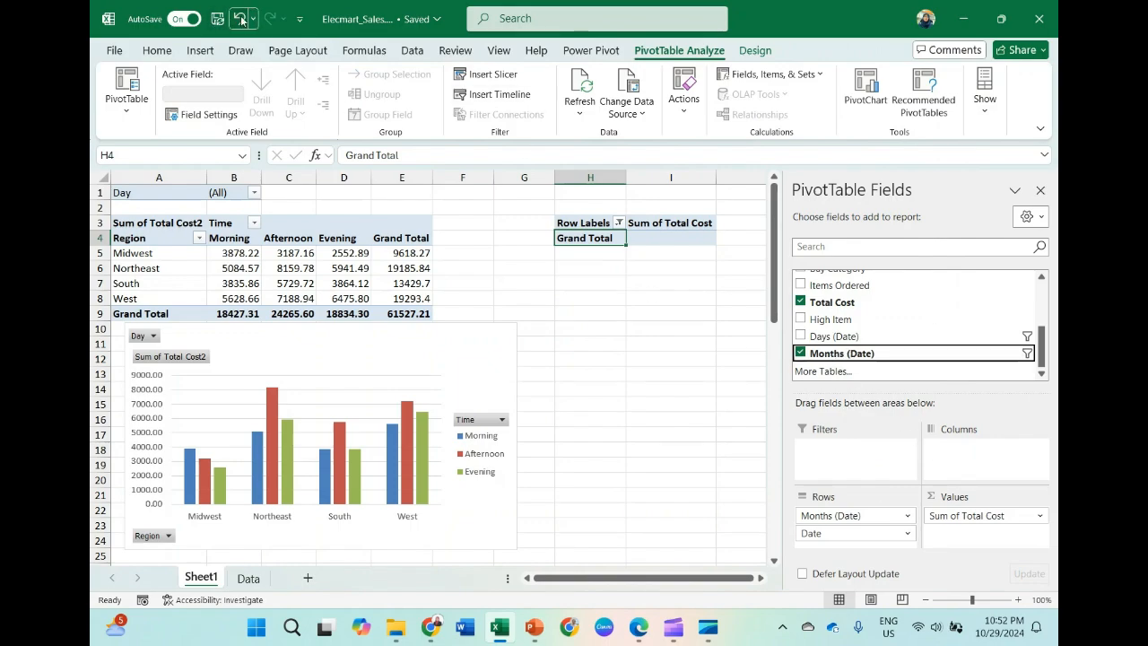
{"action": "left_click", "coordinate": [239, 18]}
{"action": "left_click", "coordinate": [673, 628]}
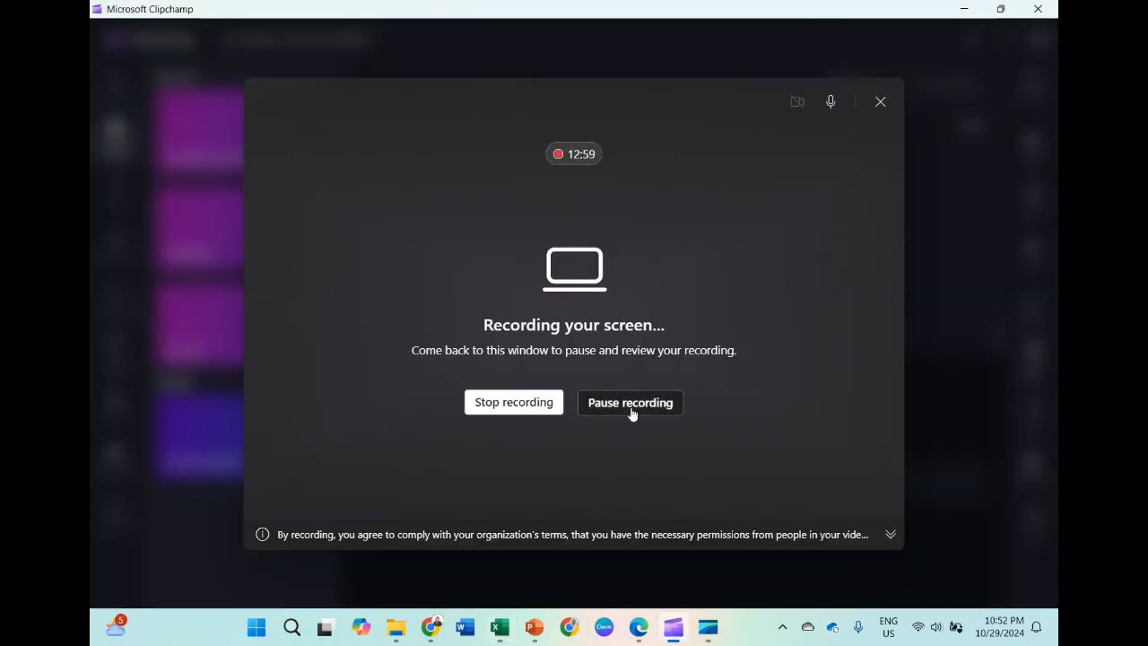
{"action": "left_click", "coordinate": [504, 629]}
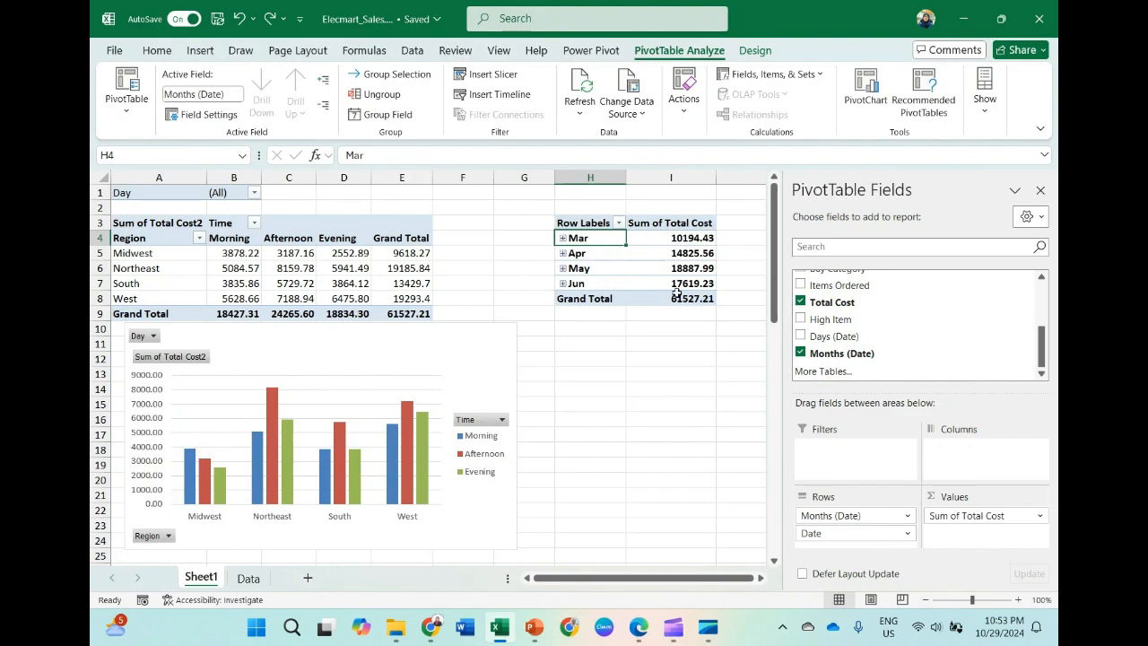
Step: Group the second PivotTable's months by Quarters in addition to Days and Months
{"action": "right_click", "coordinate": [575, 237]}
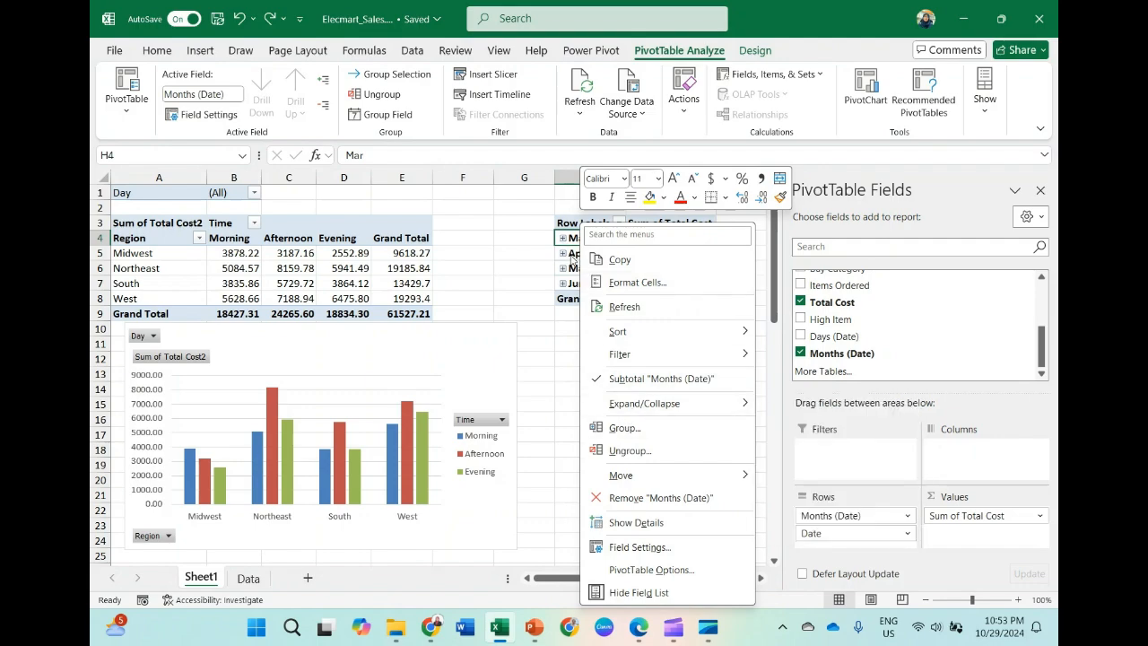
{"action": "left_click", "coordinate": [608, 435]}
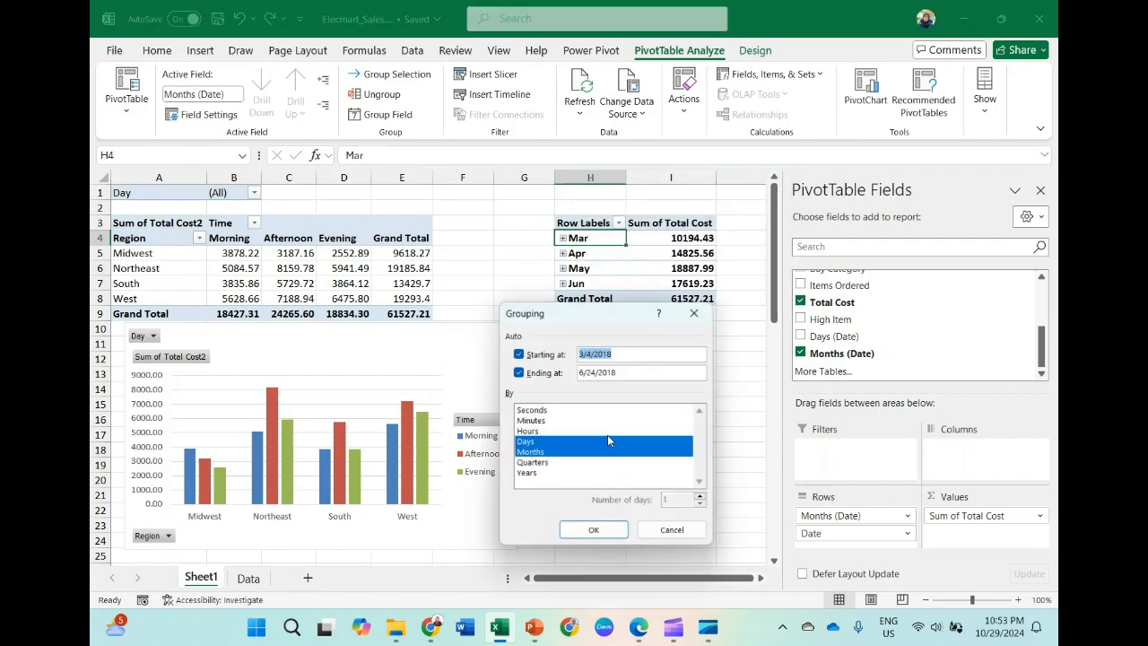
{"action": "left_click", "coordinate": [529, 465]}
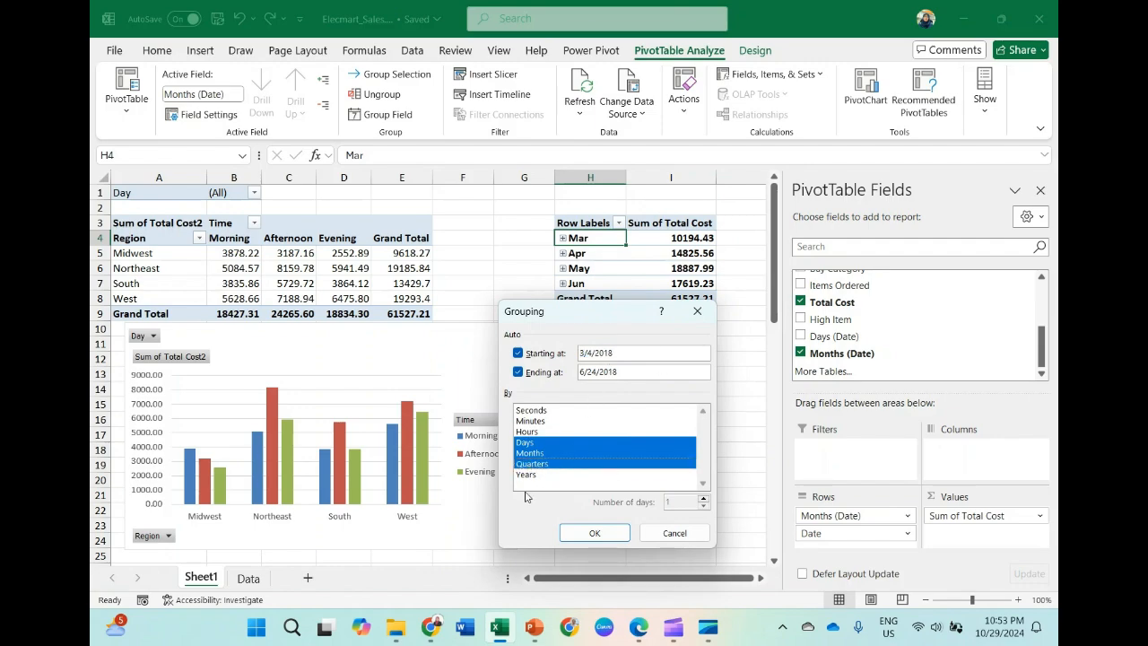
{"action": "left_click", "coordinate": [591, 534]}
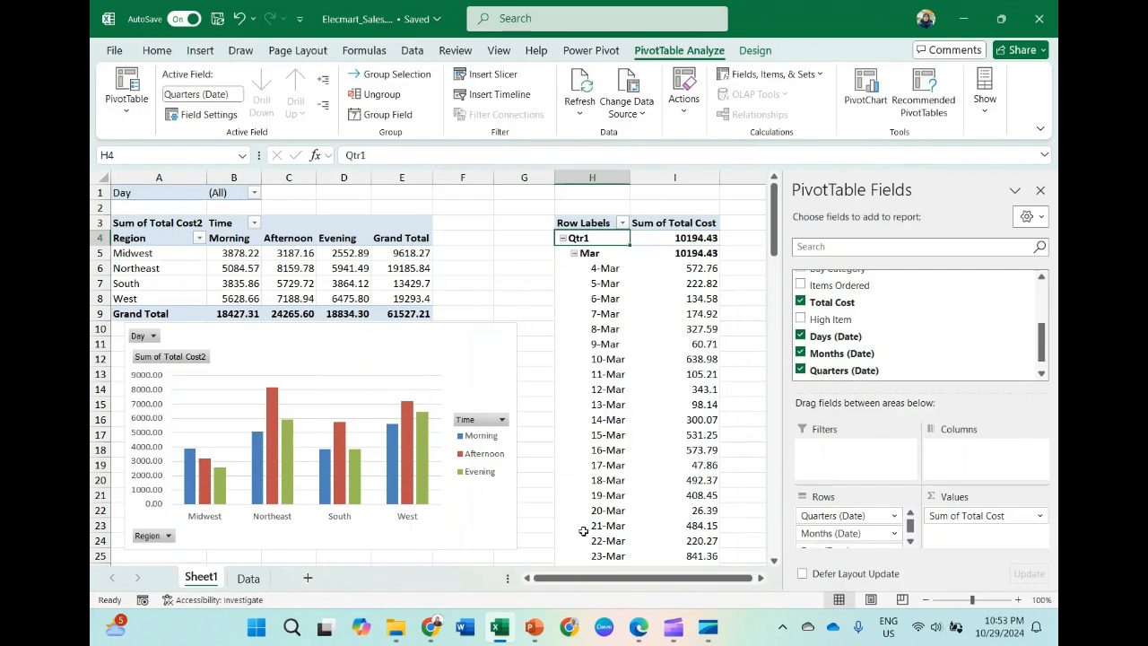
Step: Collapse the Qtr1 and Qtr2 groups in the second PivotTable, reopening Qtr1 briefly to examine its dates
{"action": "left_click", "coordinate": [563, 238]}
{"action": "left_click", "coordinate": [563, 239]}
{"action": "left_click", "coordinate": [563, 238]}
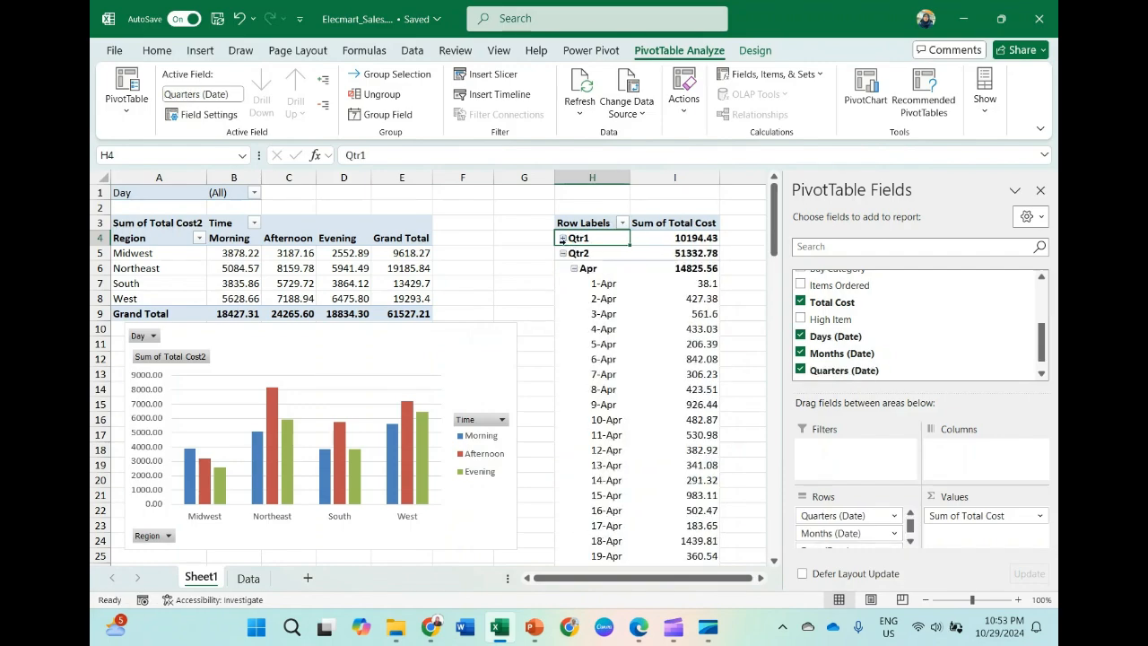
{"action": "left_click", "coordinate": [563, 255]}
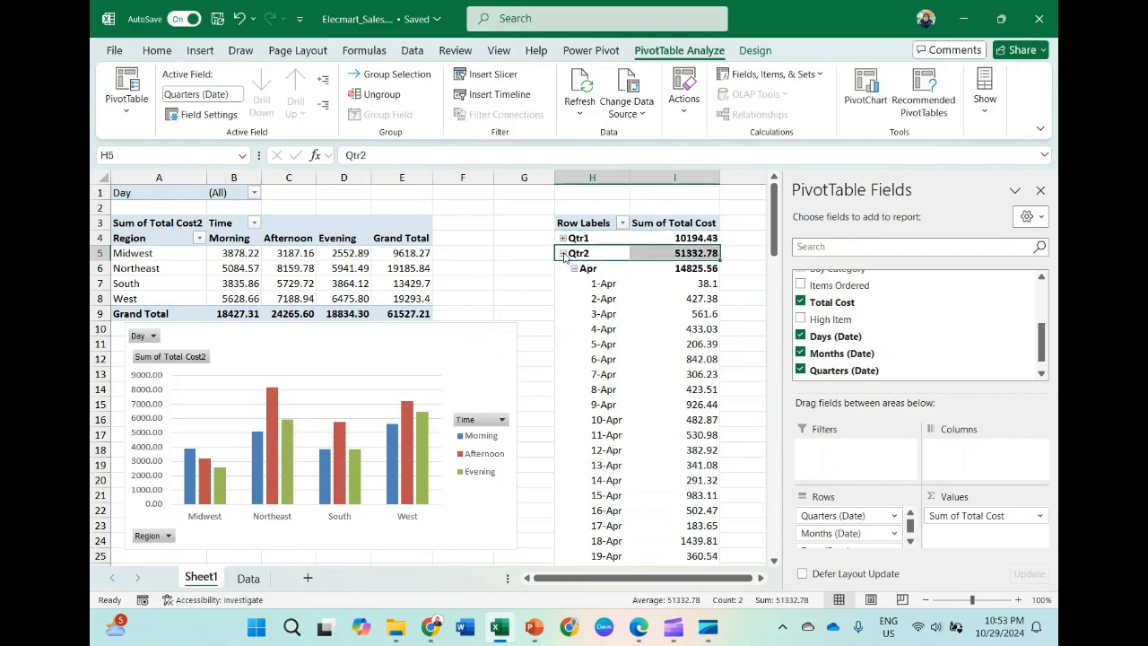
{"action": "left_click", "coordinate": [563, 254]}
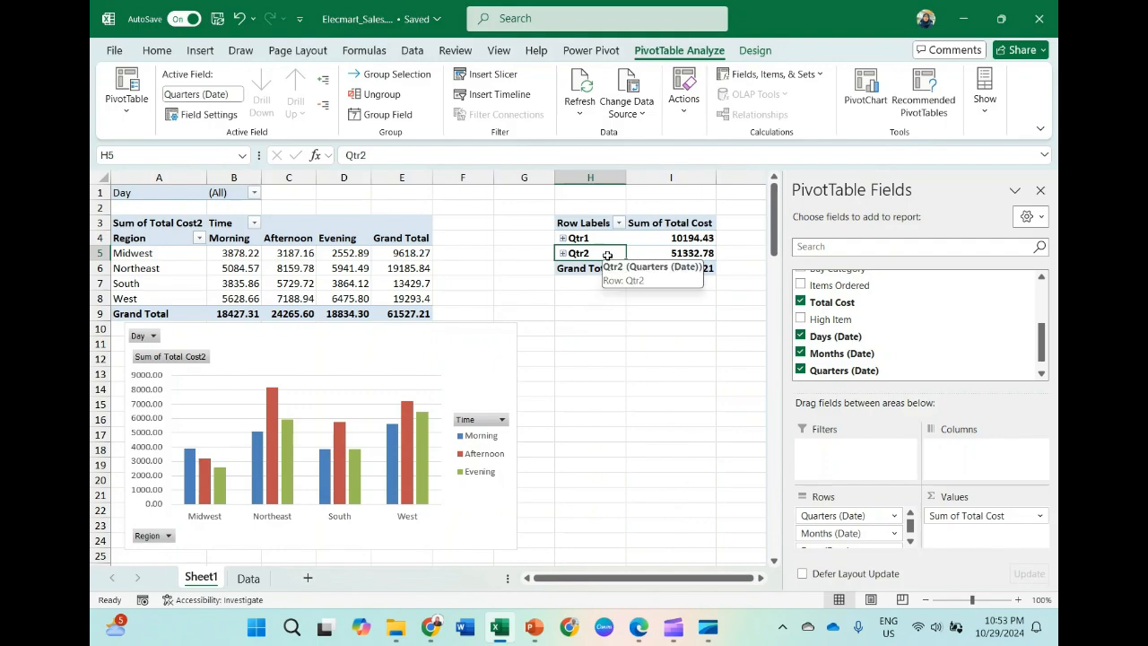
{"action": "left_click", "coordinate": [563, 238]}
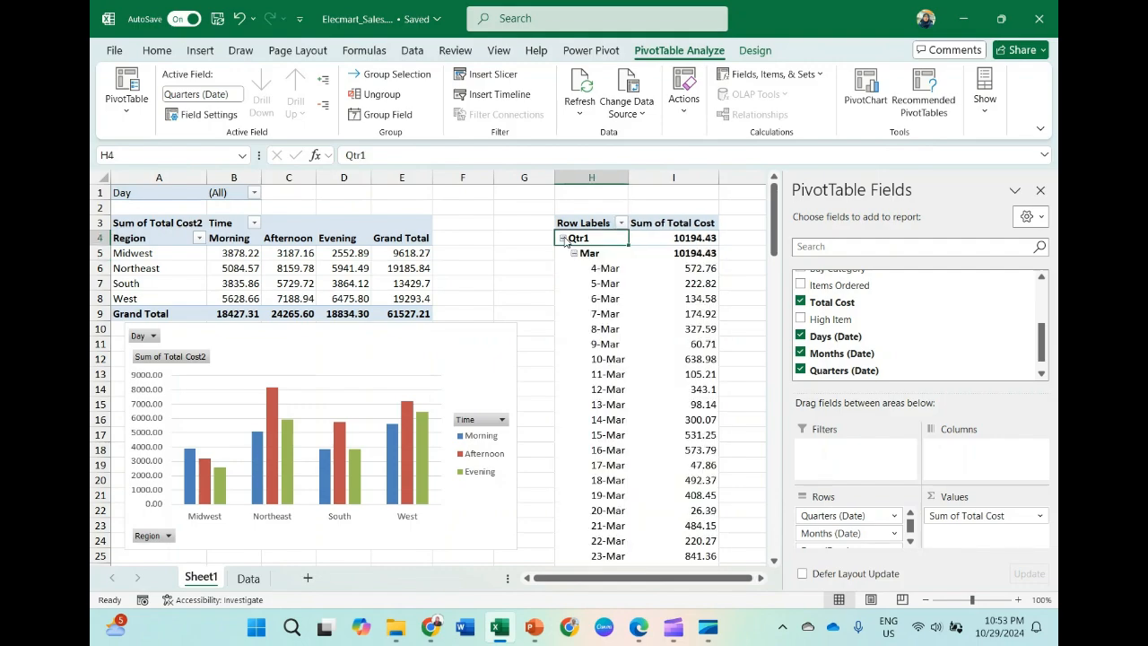
{"action": "left_click", "coordinate": [563, 238]}
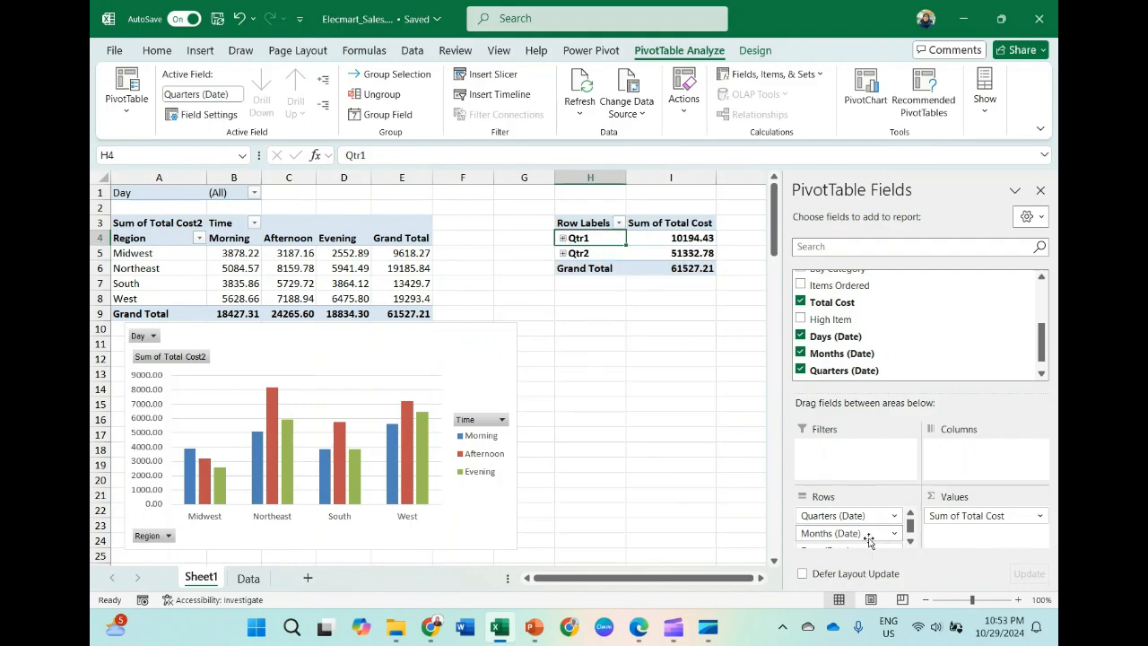
Step: Remove Days (Date) from the second PivotTable's rows and expand Qtr1 and Qtr2 to list their months
{"action": "scroll", "coordinate": [874, 538], "scroll_direction": "down", "scroll_amount": 1}
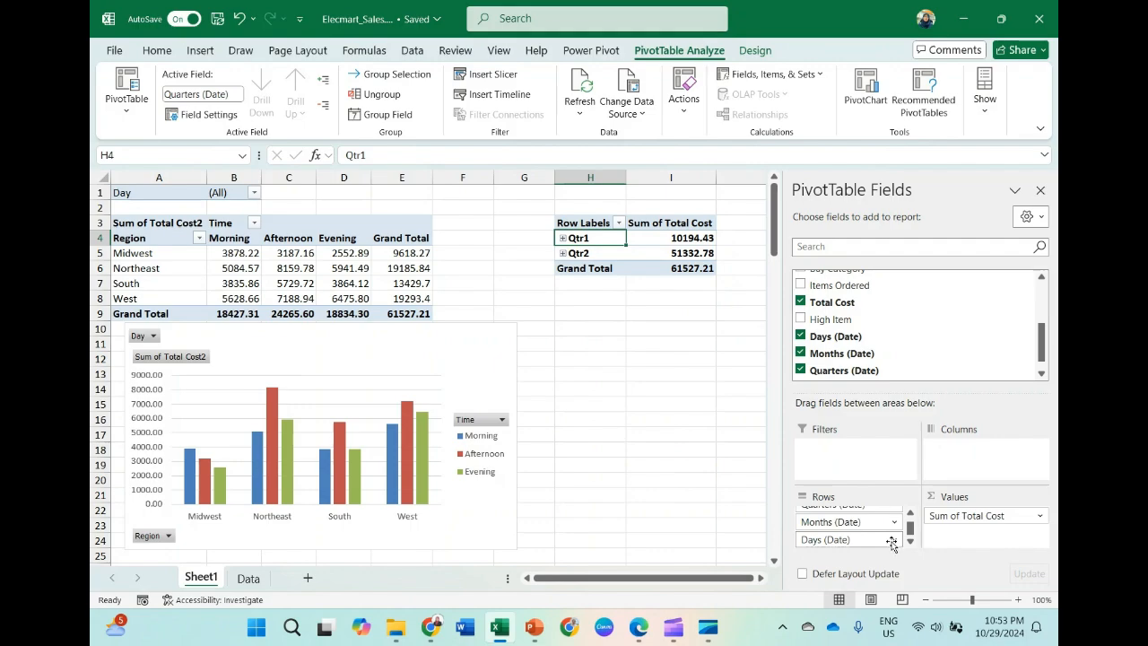
{"action": "left_click", "coordinate": [801, 336]}
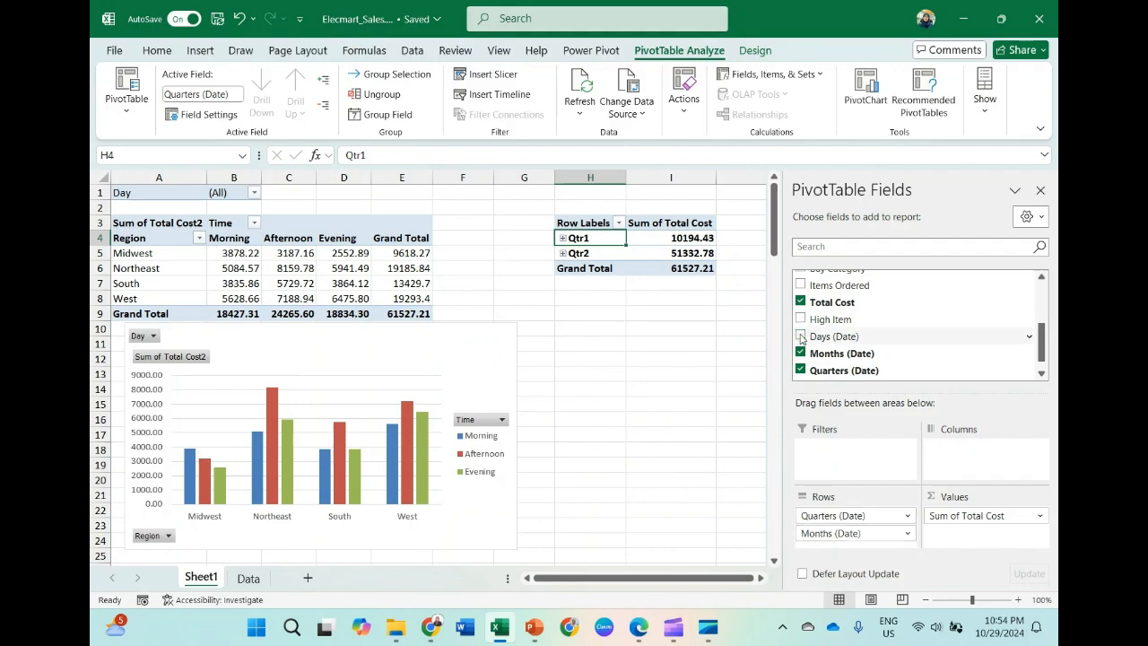
{"action": "left_click", "coordinate": [562, 237]}
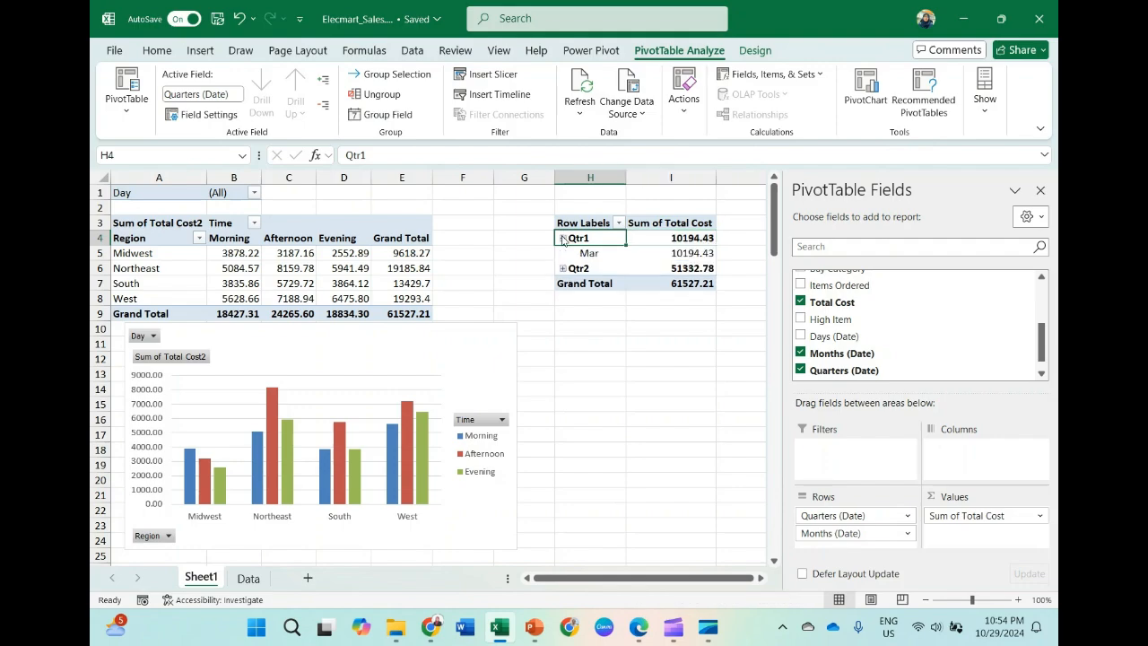
{"action": "left_click", "coordinate": [563, 269]}
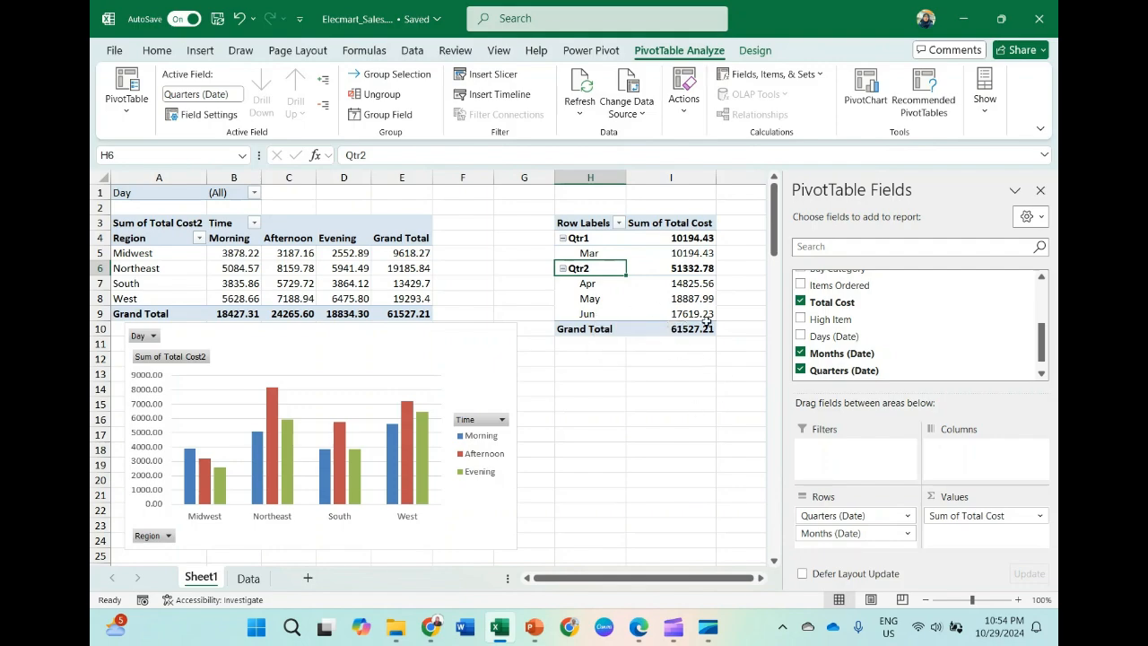
Step: Switch to the PowerPoint lecture slides and open slide 35, following the Pivot Table 3.4: Grouping slide
{"action": "left_click", "coordinate": [533, 631]}
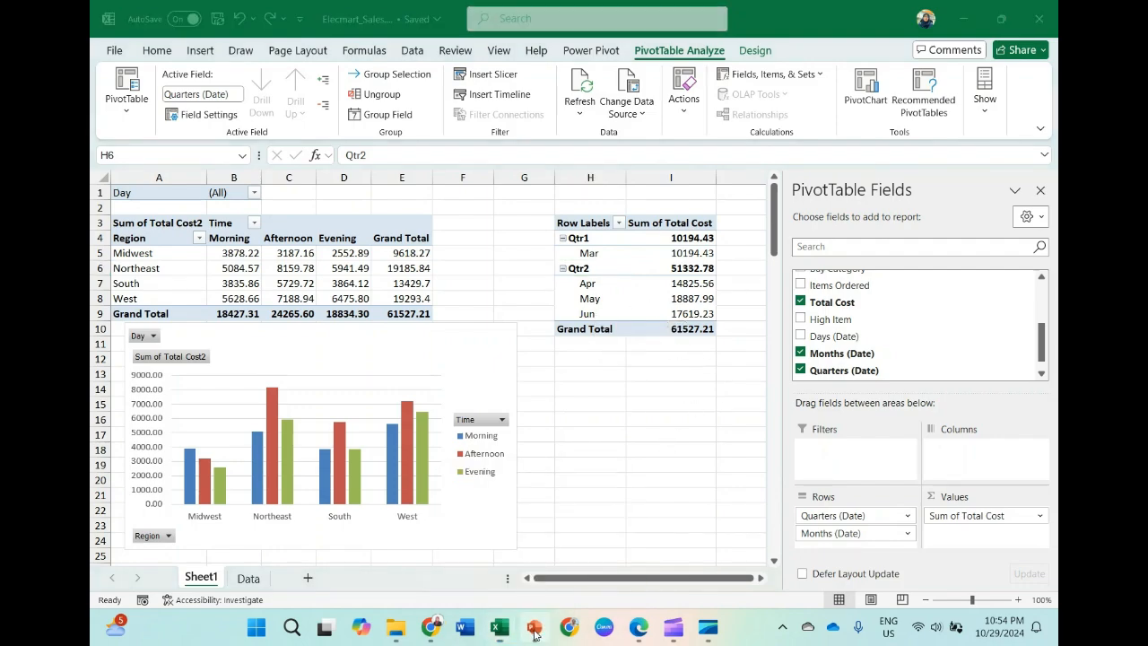
{"action": "left_click", "coordinate": [141, 551]}
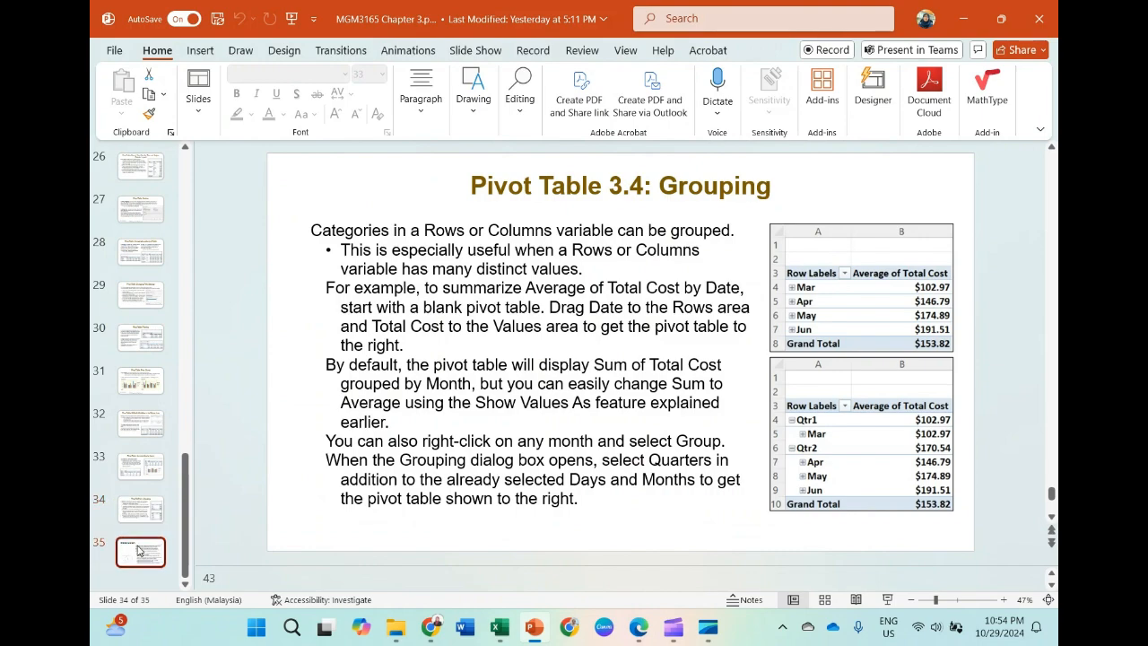